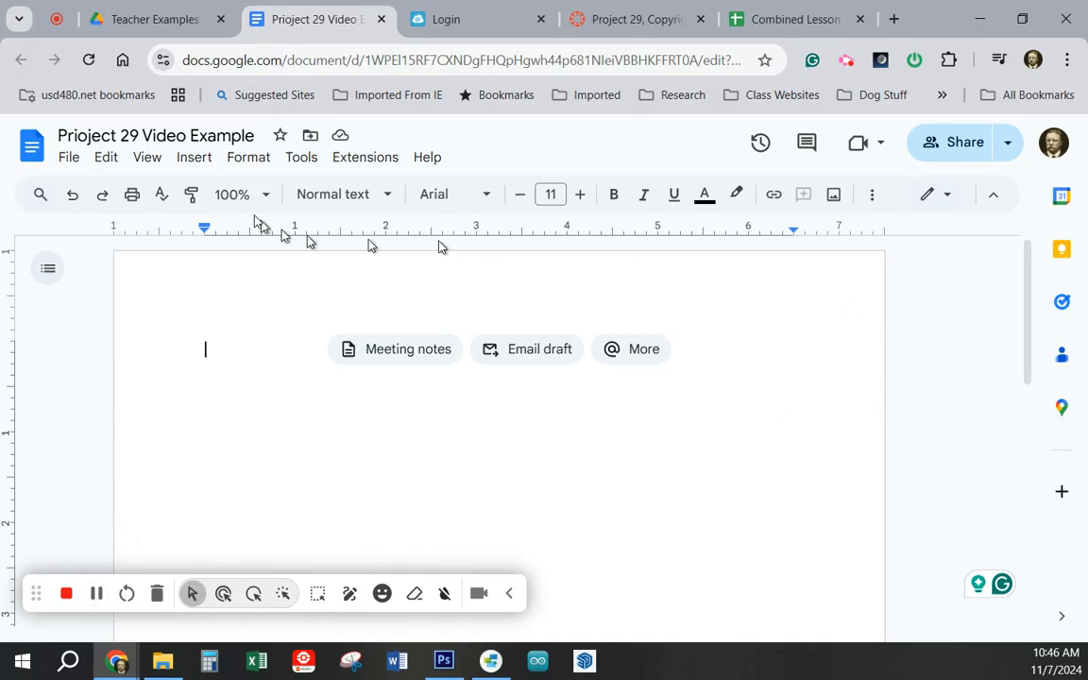
# Step: Insert a new drawing containing word art that reads "Citing Online Sources"
pyautogui.click(67, 160)
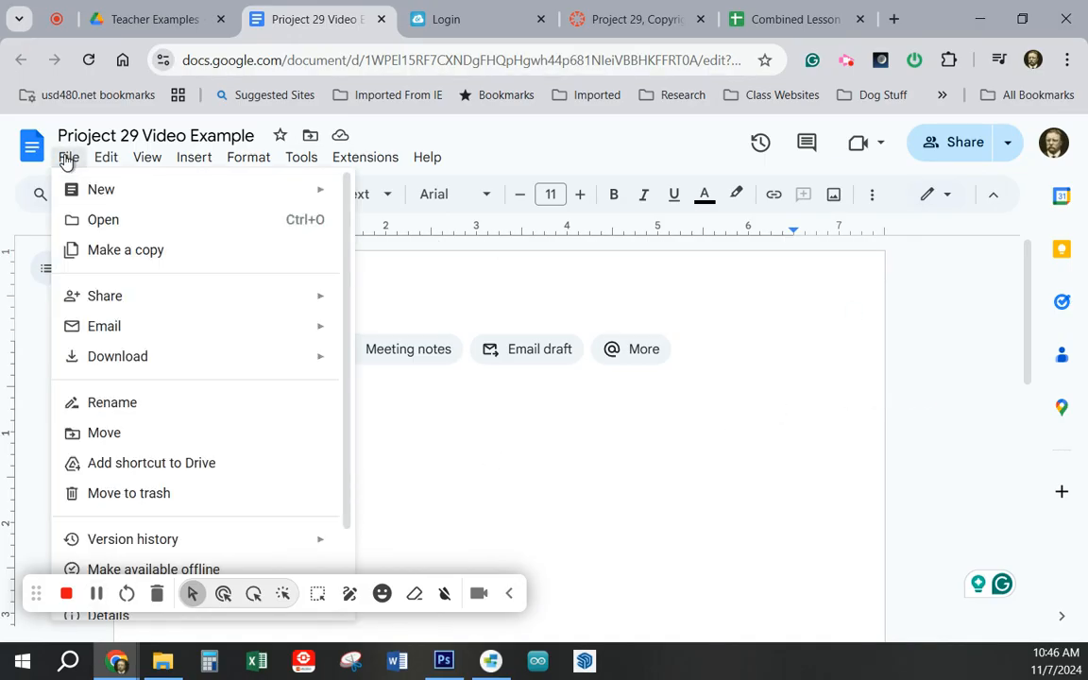
pyautogui.moveTo(192, 162)
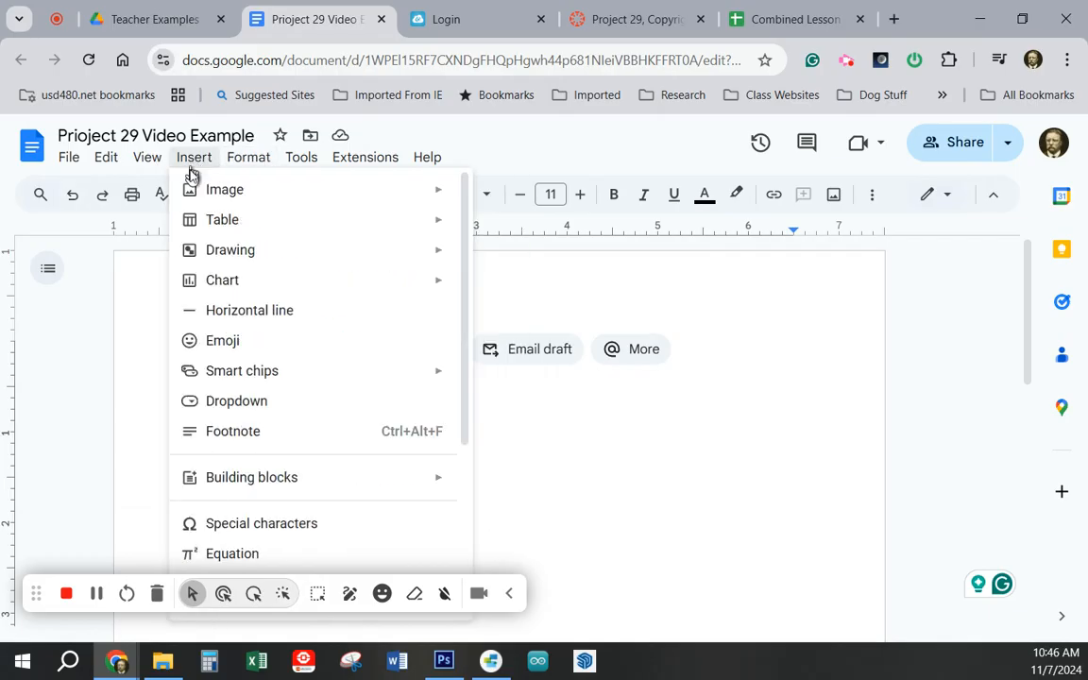
pyautogui.moveTo(243, 206)
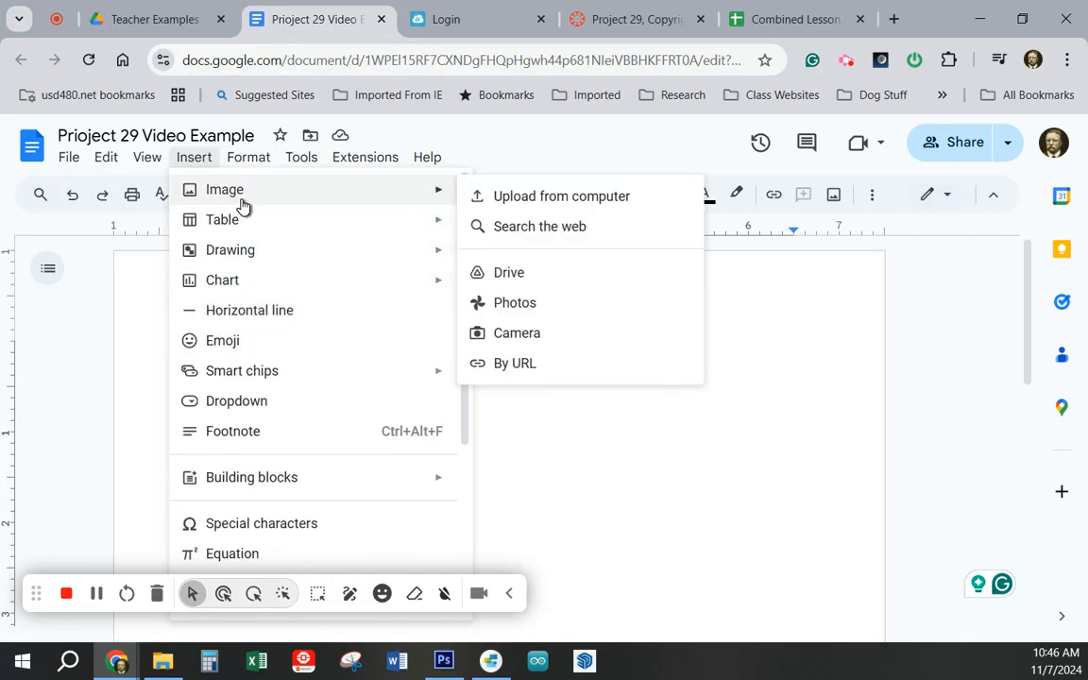
pyautogui.moveTo(318, 247)
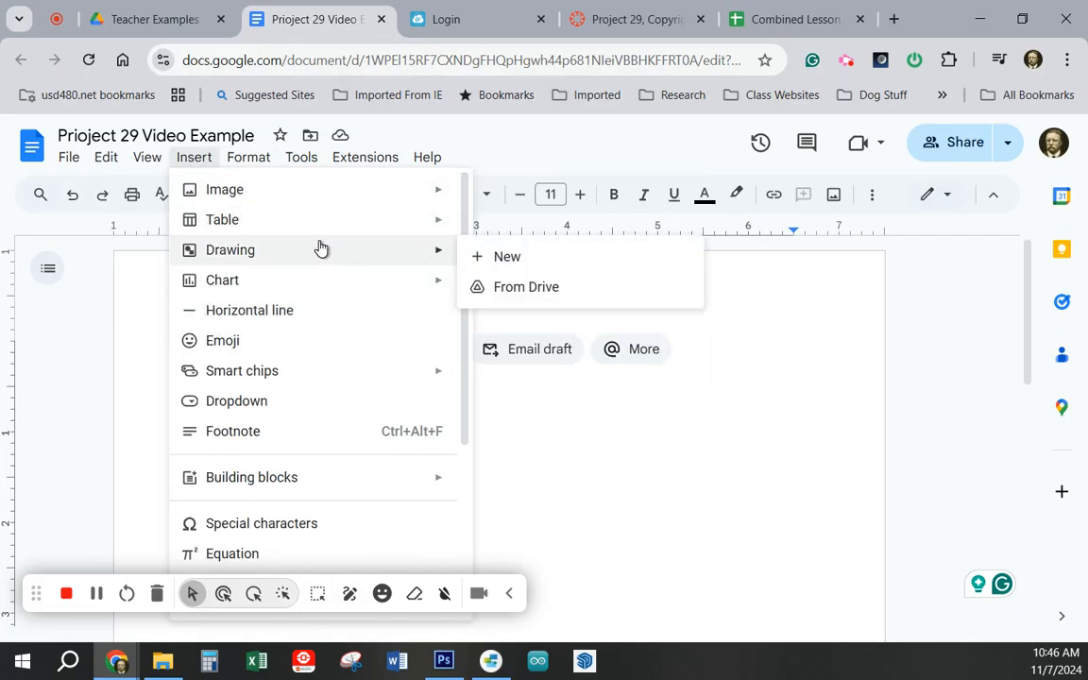
pyautogui.click(510, 258)
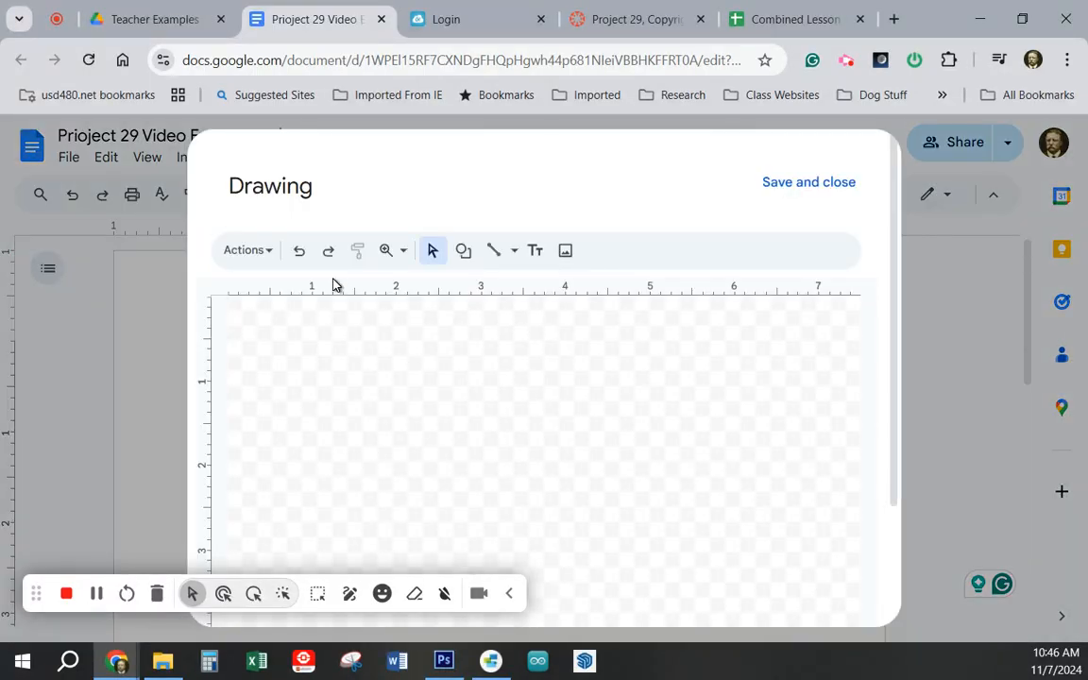
pyautogui.click(269, 254)
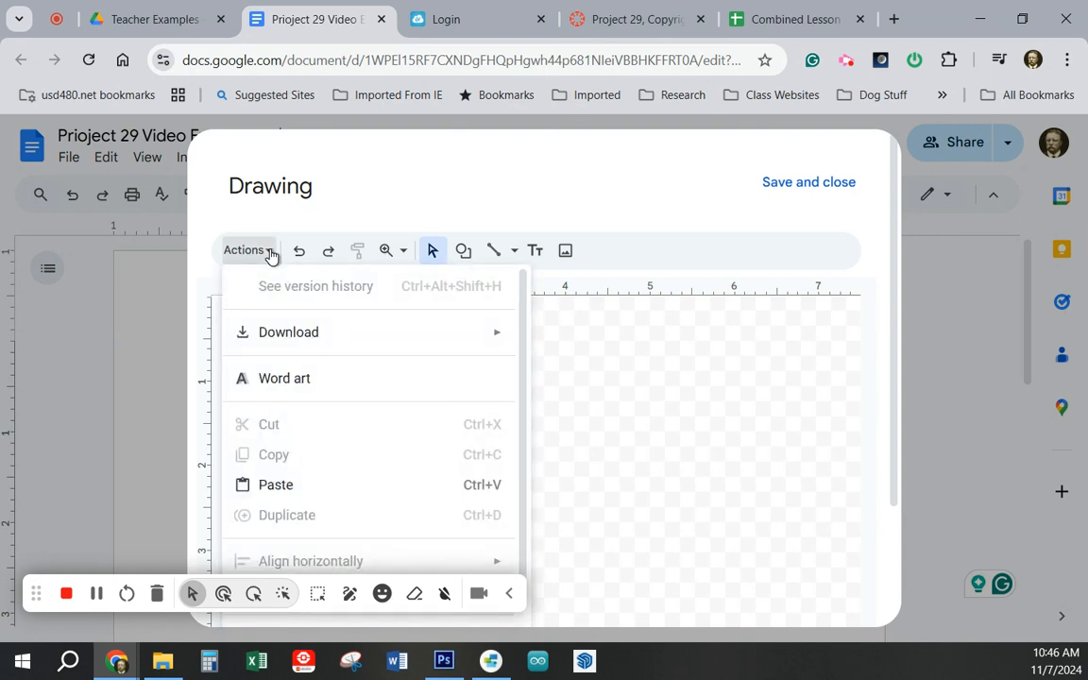
pyautogui.moveTo(267, 333)
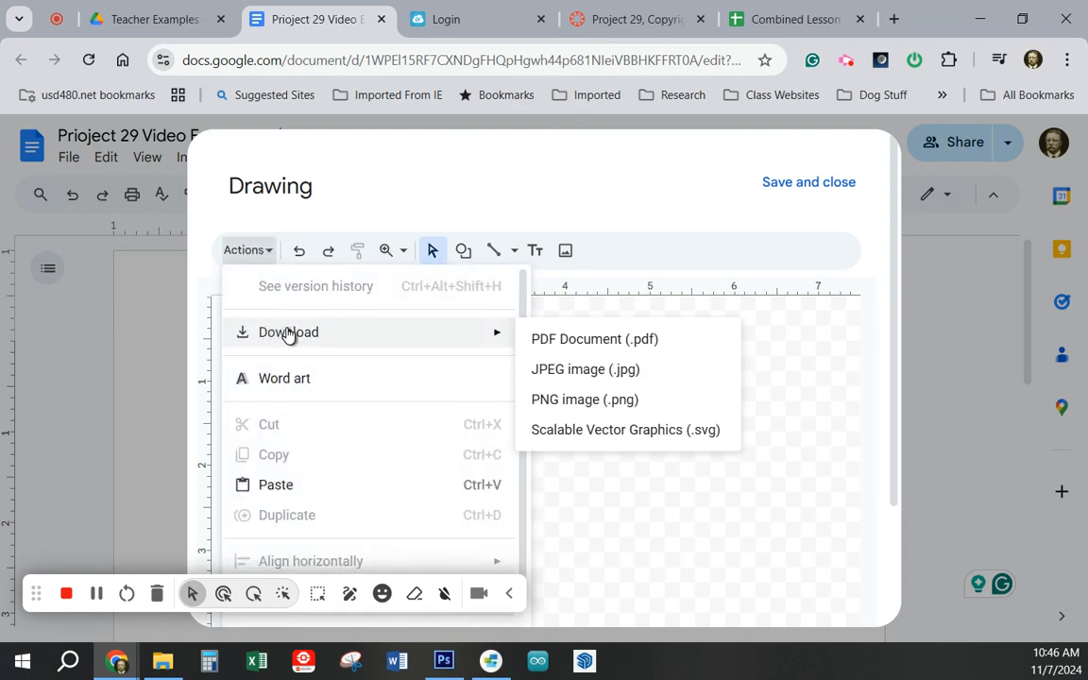
pyautogui.click(261, 379)
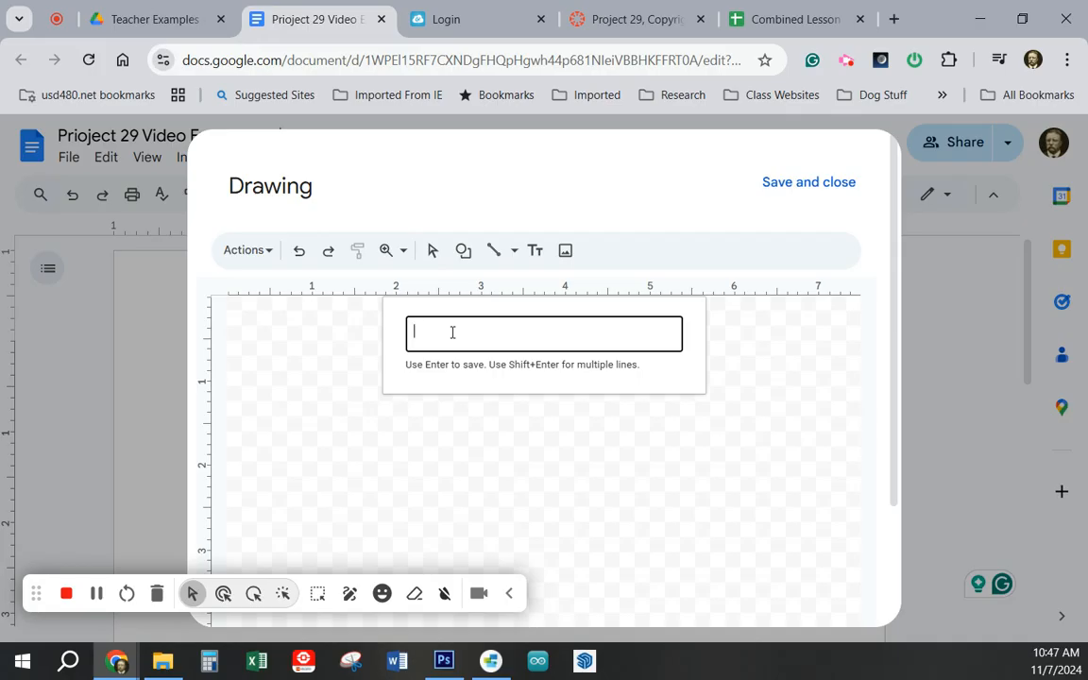
pyautogui.write('Citing Online Sources')
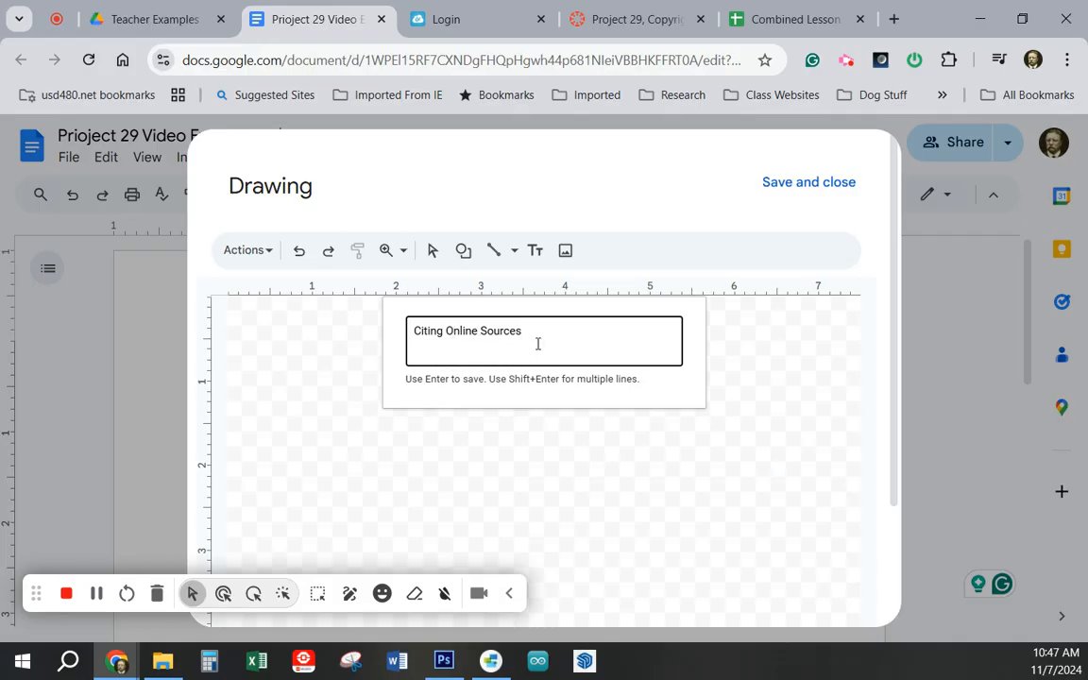
pyautogui.press('Return')
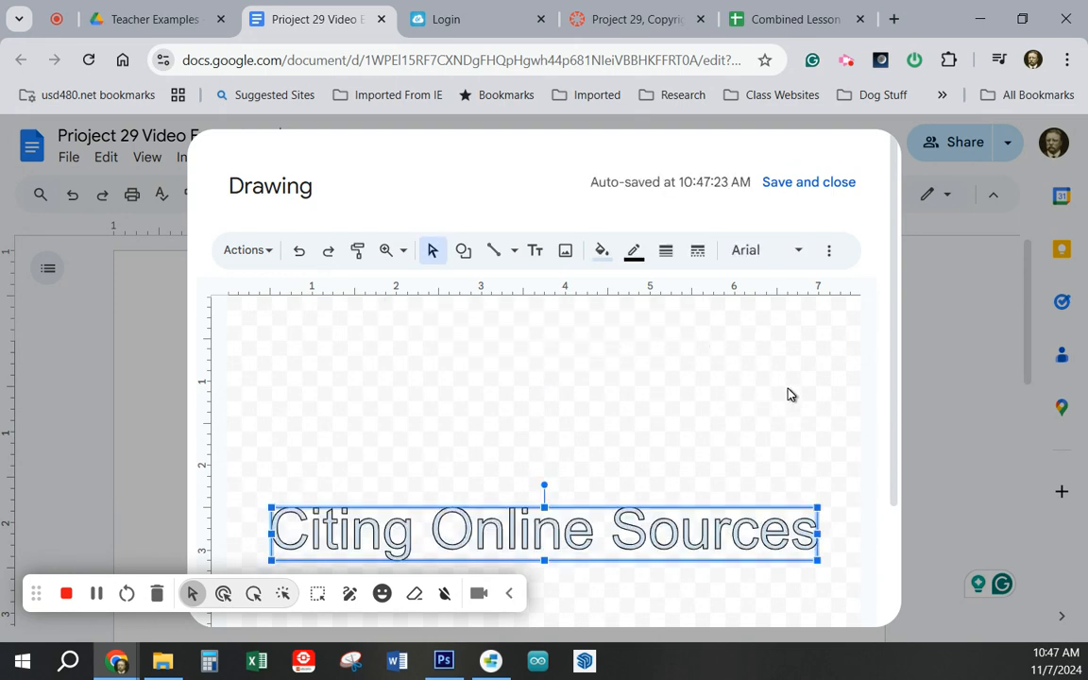
# Step: Set the word art's font to Times New Roman and make its fill transparent
pyautogui.click(798, 253)
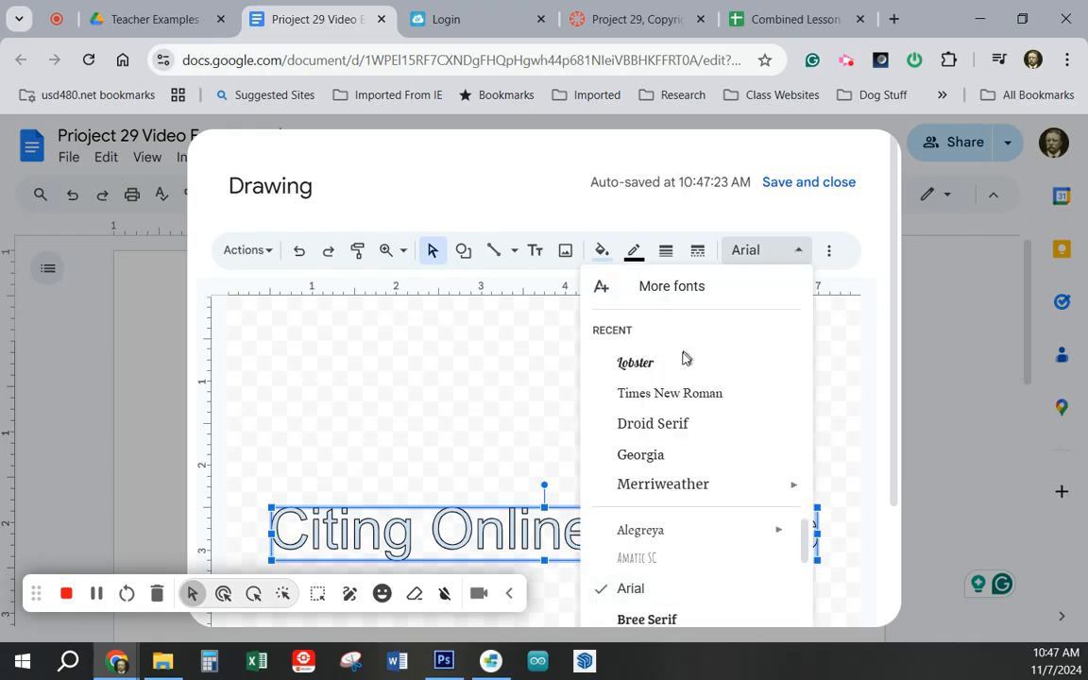
pyautogui.click(681, 395)
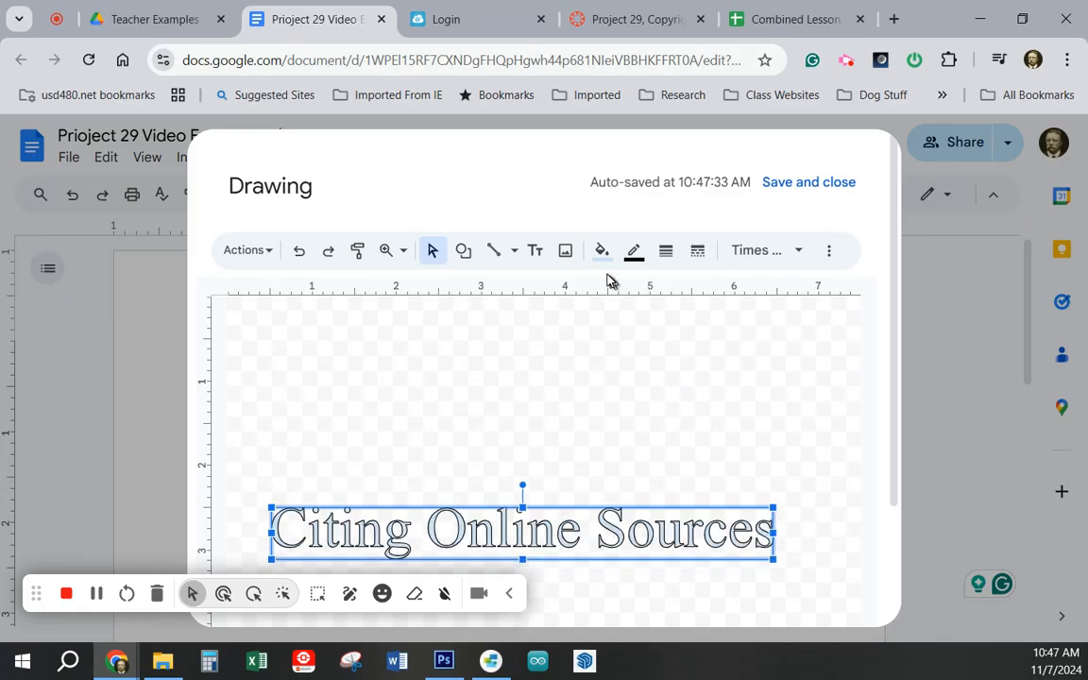
pyautogui.click(616, 531)
pyautogui.click(611, 537)
pyautogui.click(600, 251)
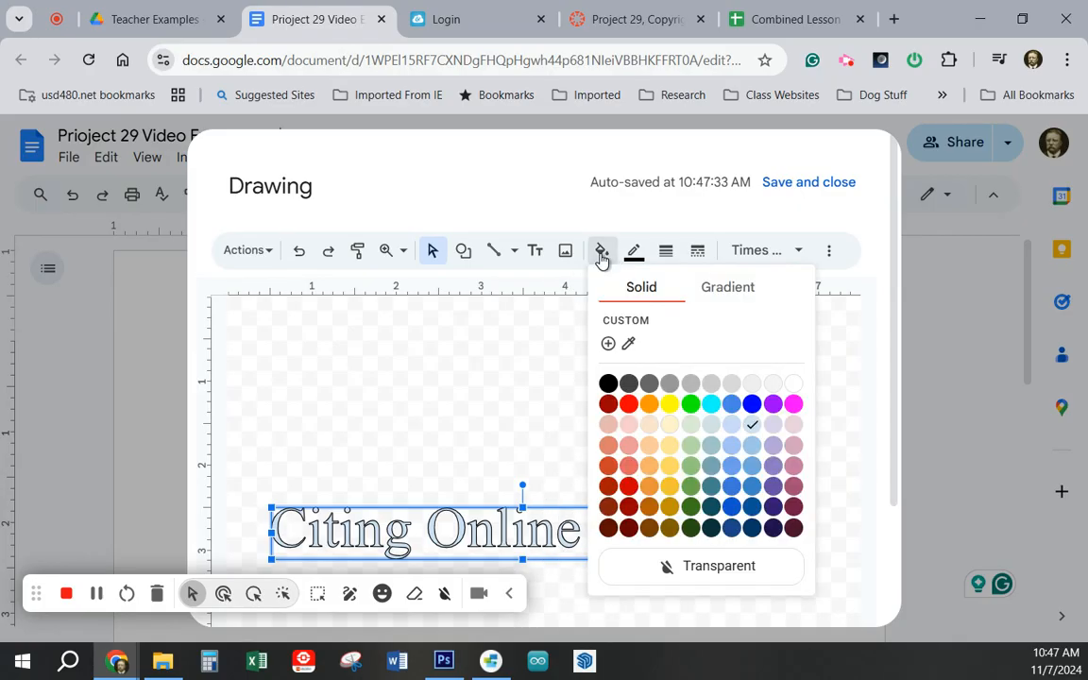
pyautogui.click(704, 571)
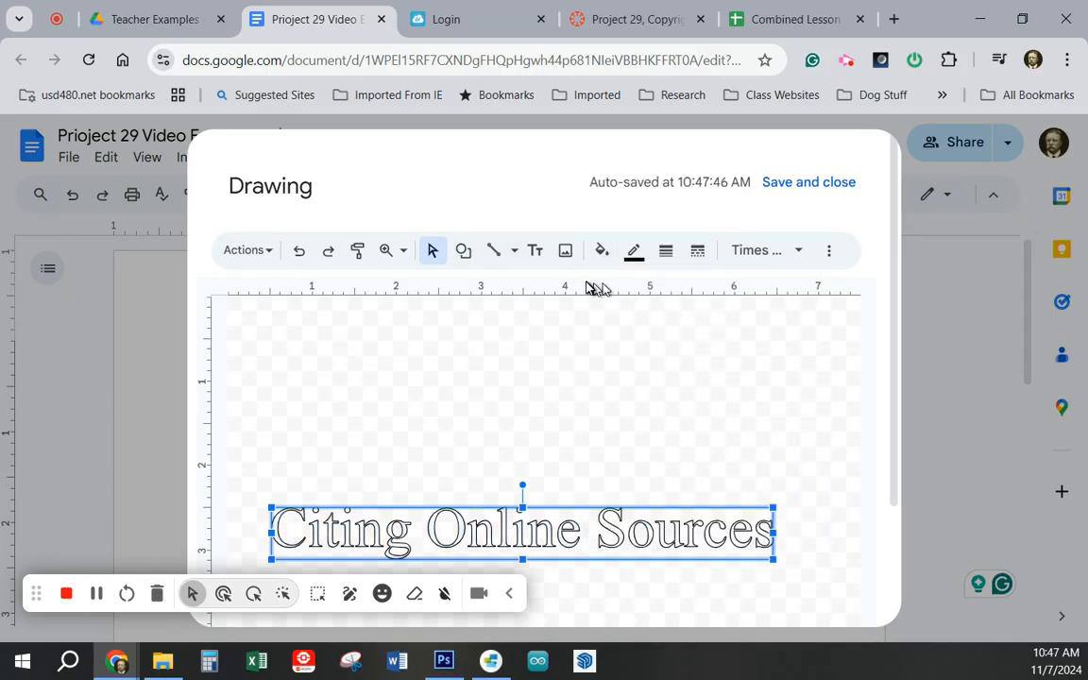
# Step: Give the word art a 2px outline and bold lettering, saving and closing the drawing
pyautogui.click(666, 253)
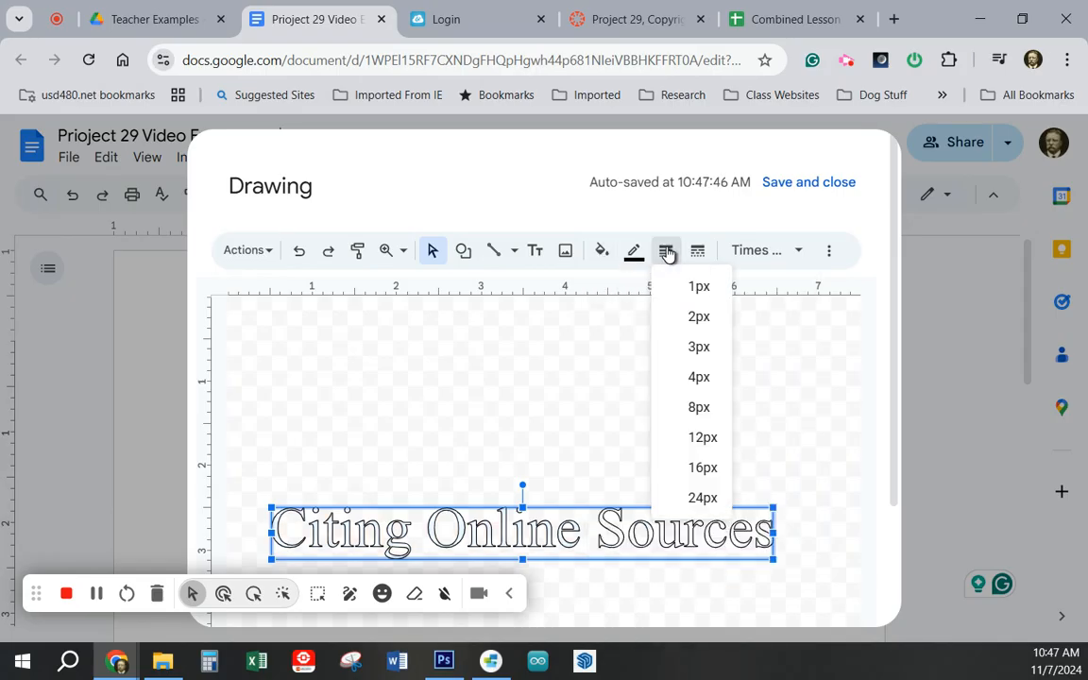
pyautogui.click(694, 317)
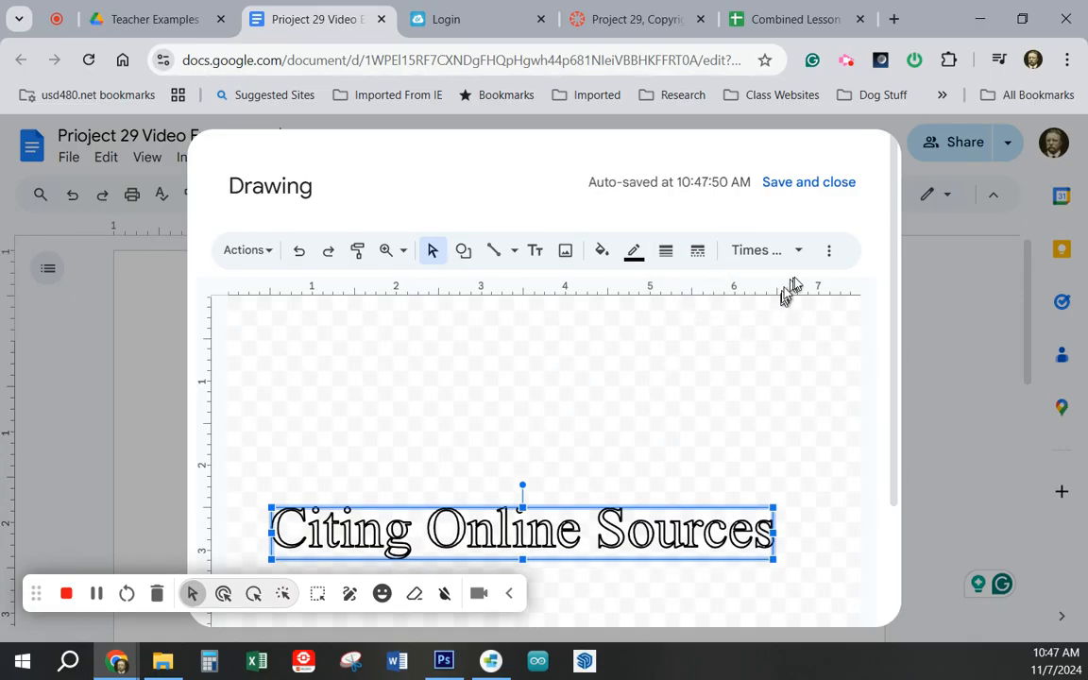
pyautogui.click(826, 254)
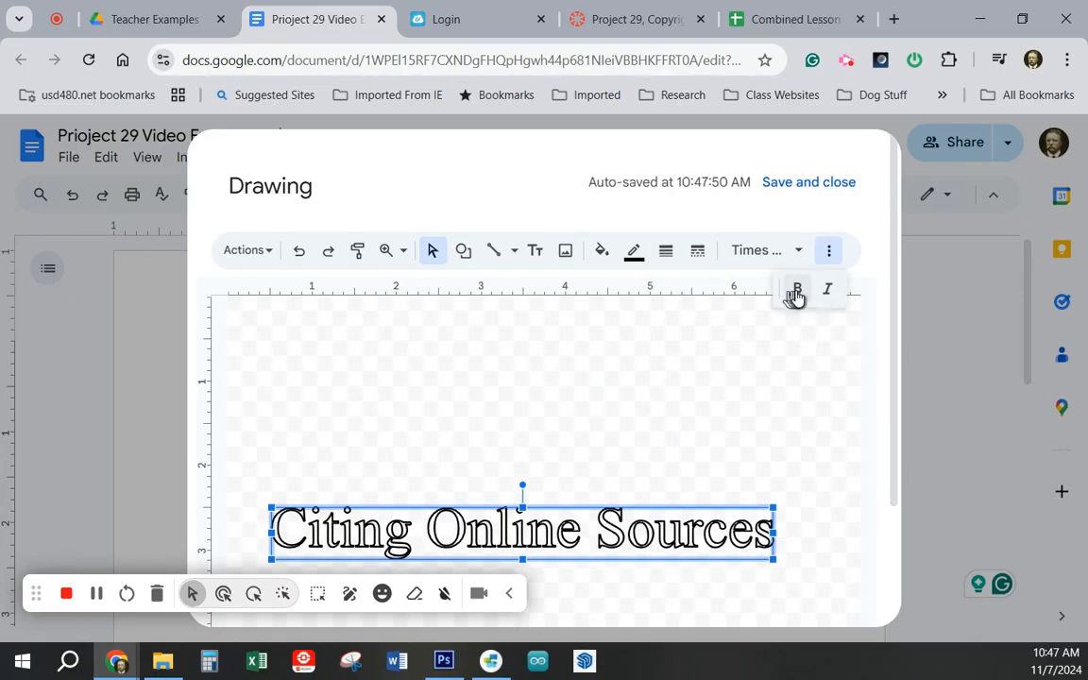
pyautogui.click(797, 292)
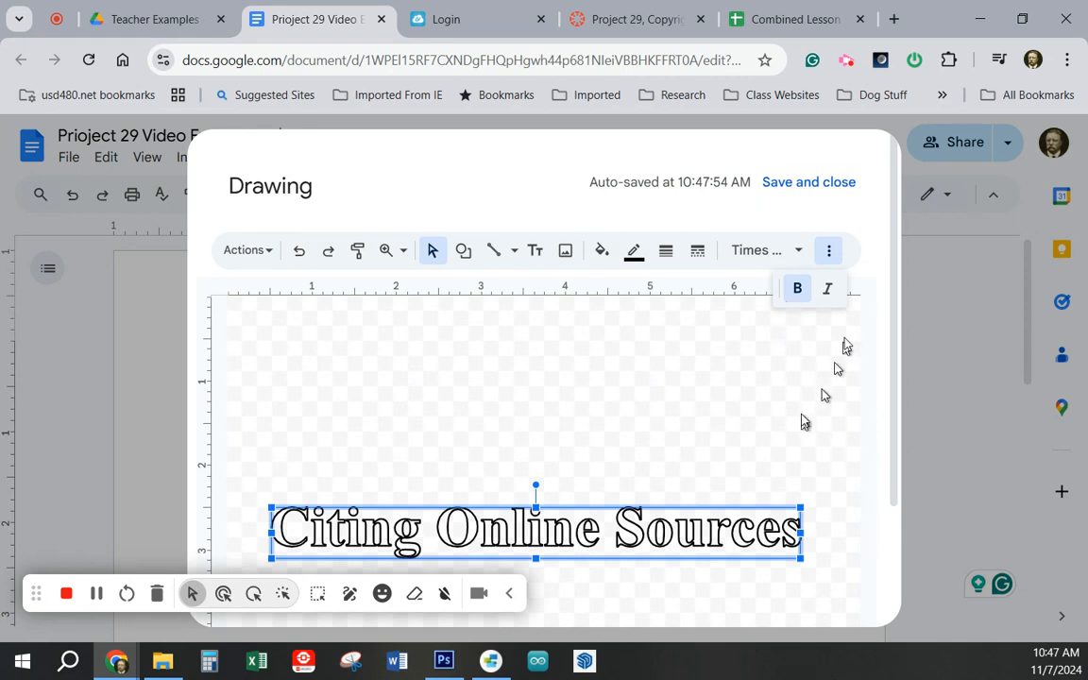
pyautogui.click(801, 186)
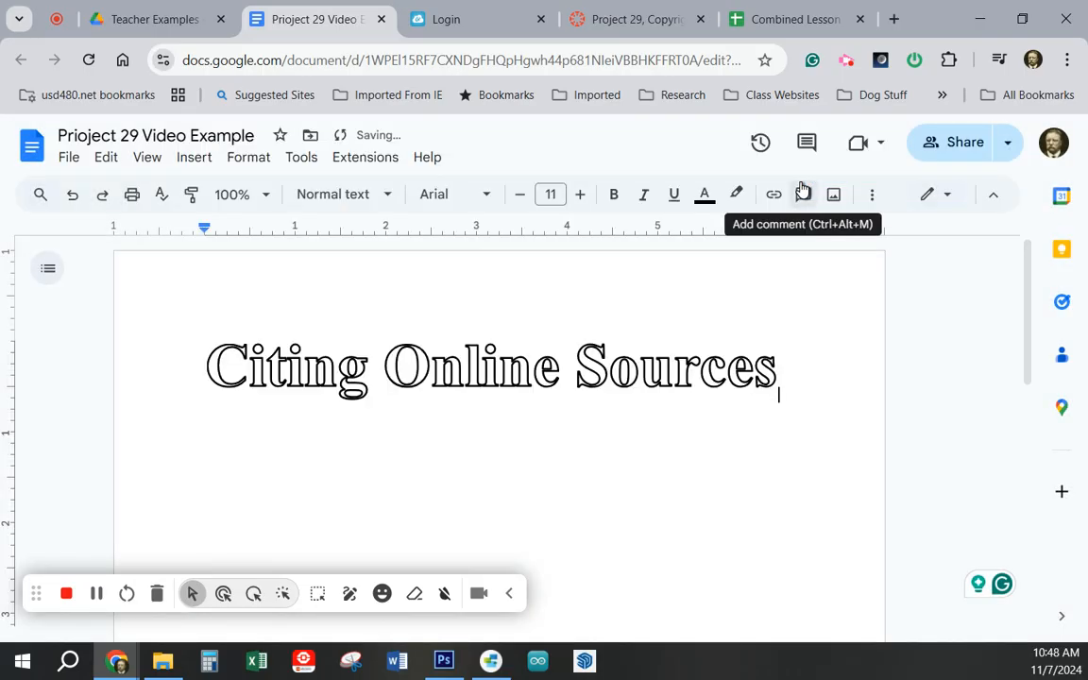
# Step: Center the word art title horizontally on the page
pyautogui.click(529, 357)
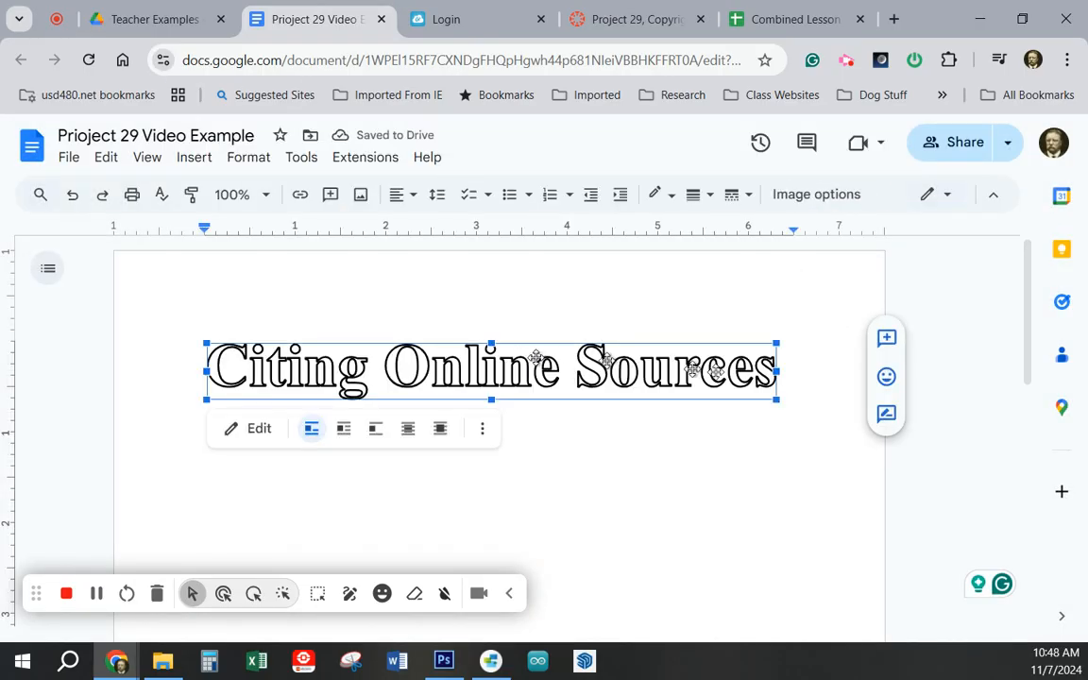
pyautogui.click(411, 196)
pyautogui.click(428, 227)
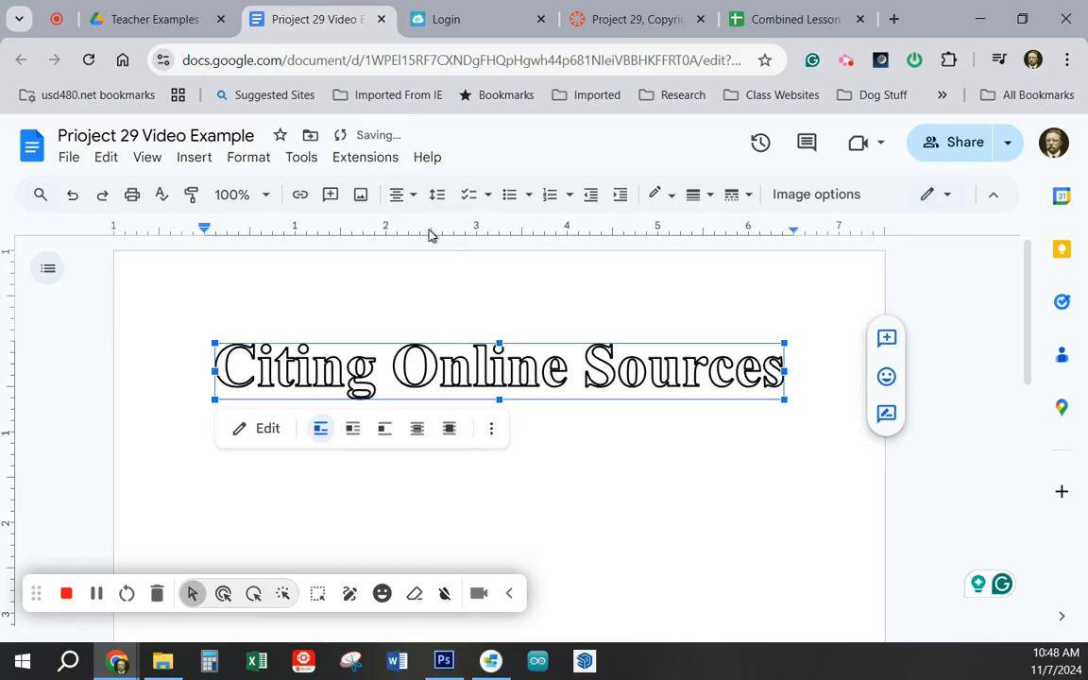
# Step: Start a new left-aligned line below the word art title
pyautogui.click(804, 379)
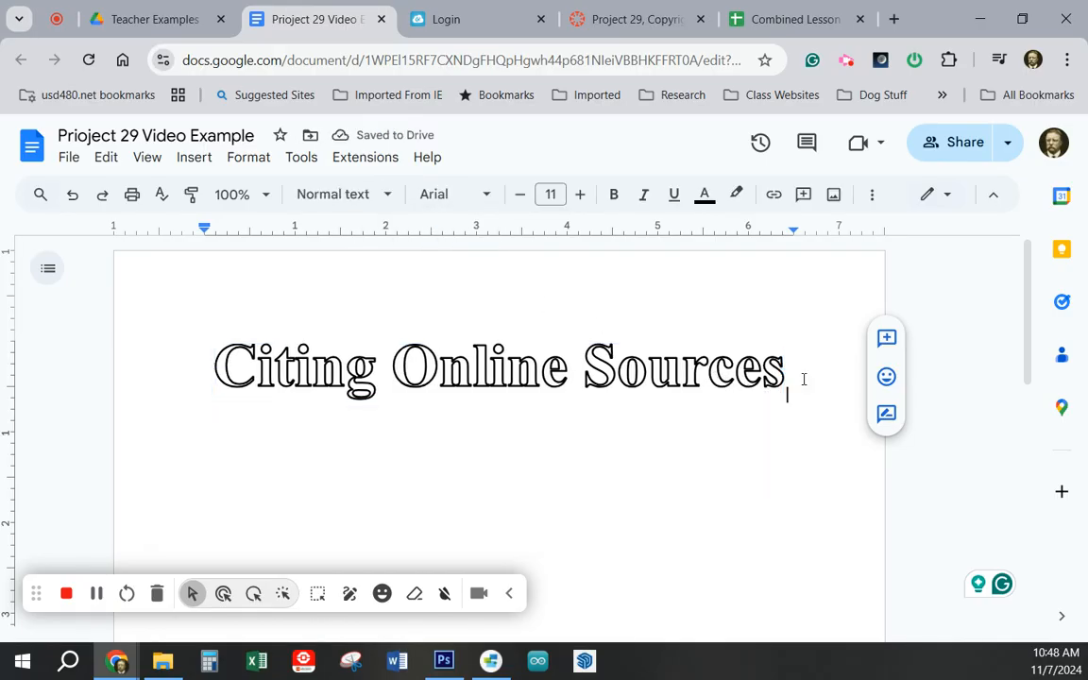
pyautogui.press('Return')
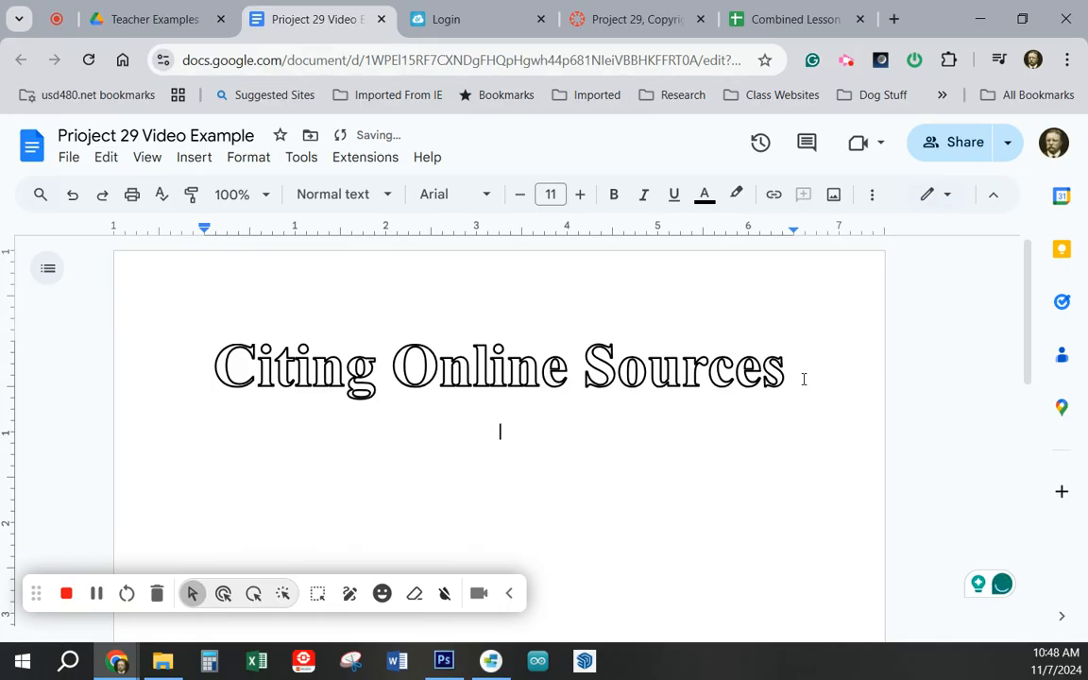
pyautogui.click(872, 196)
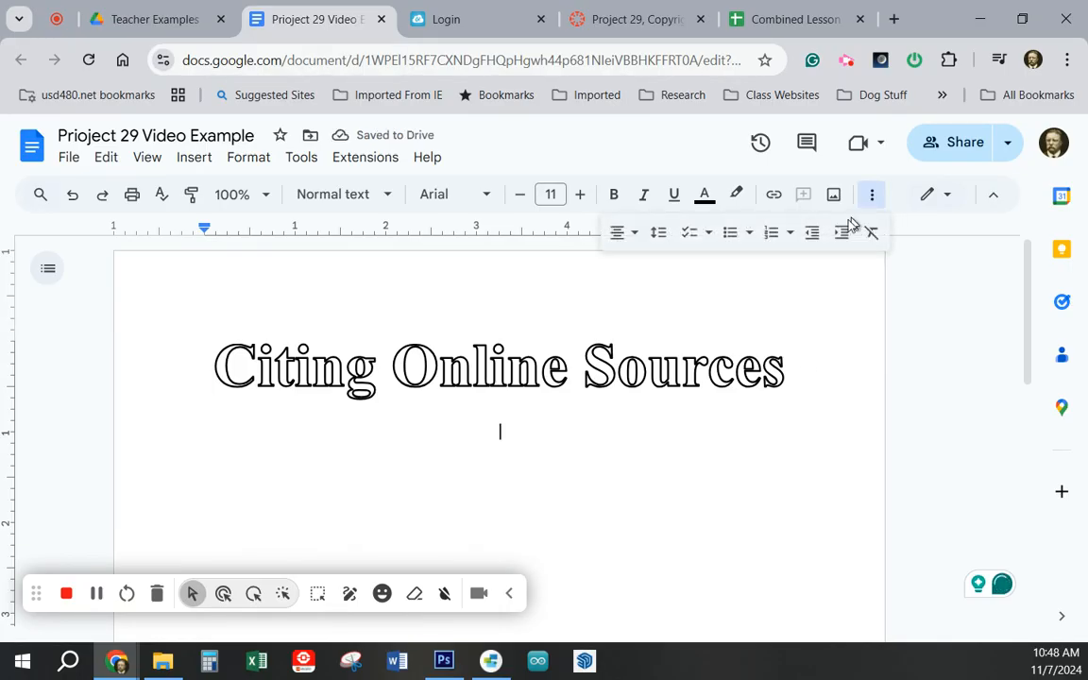
pyautogui.click(627, 233)
pyautogui.click(624, 271)
# Step: Set the text on the new line to Times New Roman, size 12
pyautogui.click(580, 197)
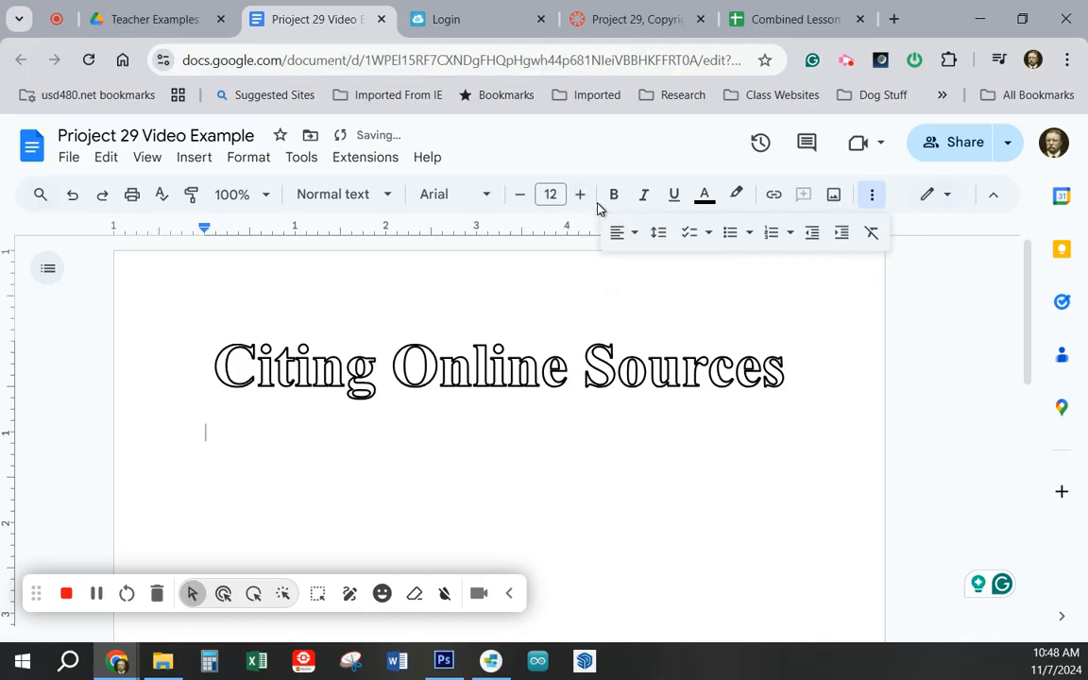
pyautogui.click(486, 195)
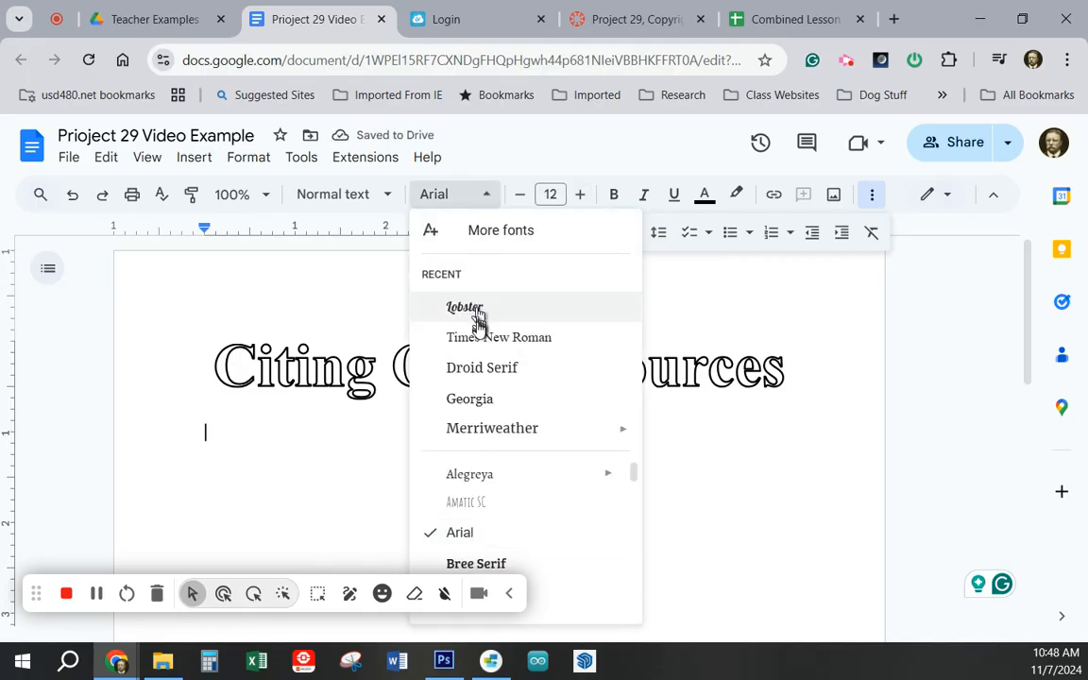
pyautogui.click(479, 340)
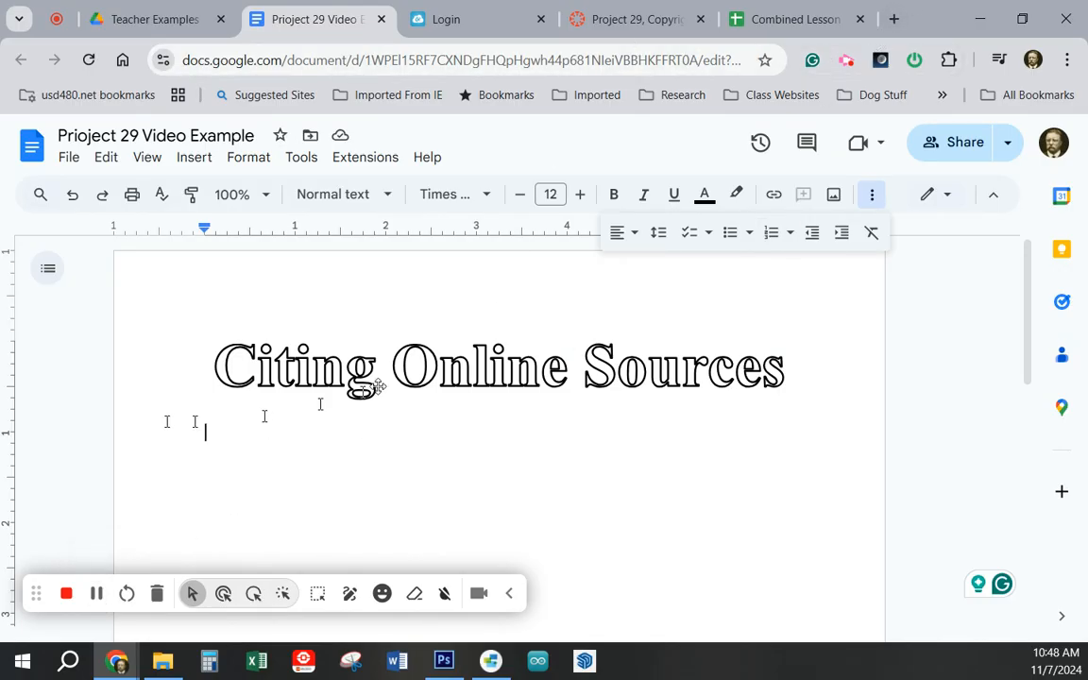
# Step: Copy the opening paragraph of the Project 29, Copyright Laws assignment in Canvas and paste it below the title in the Google Docs document
pyautogui.click(638, 20)
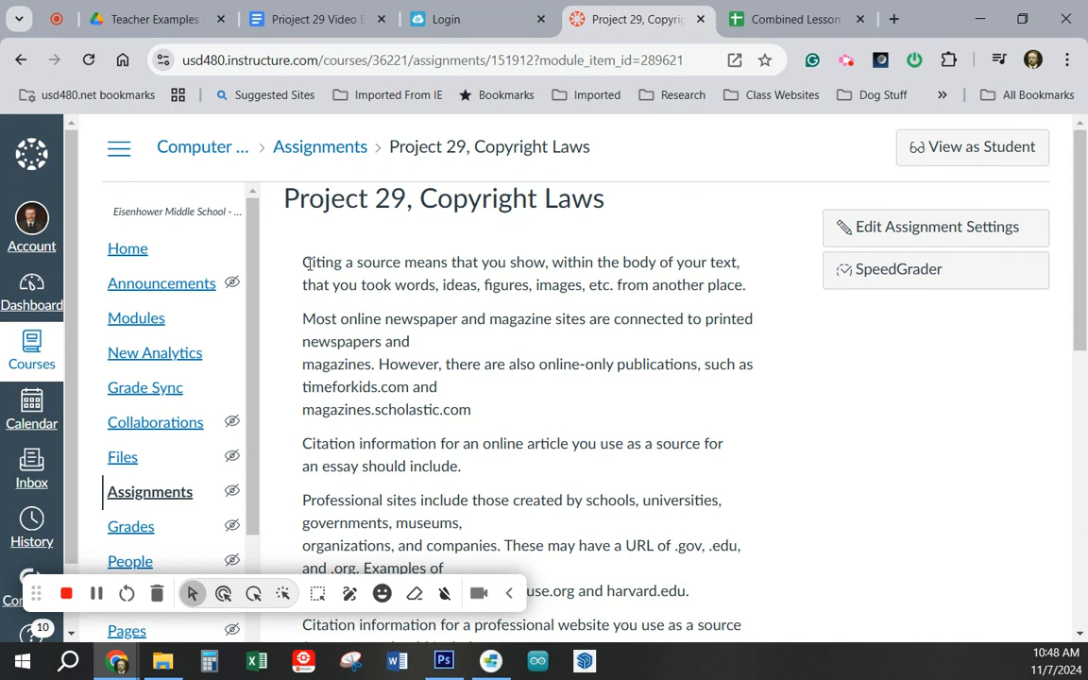
pyautogui.moveTo(304, 262); pyautogui.dragTo(762, 289)
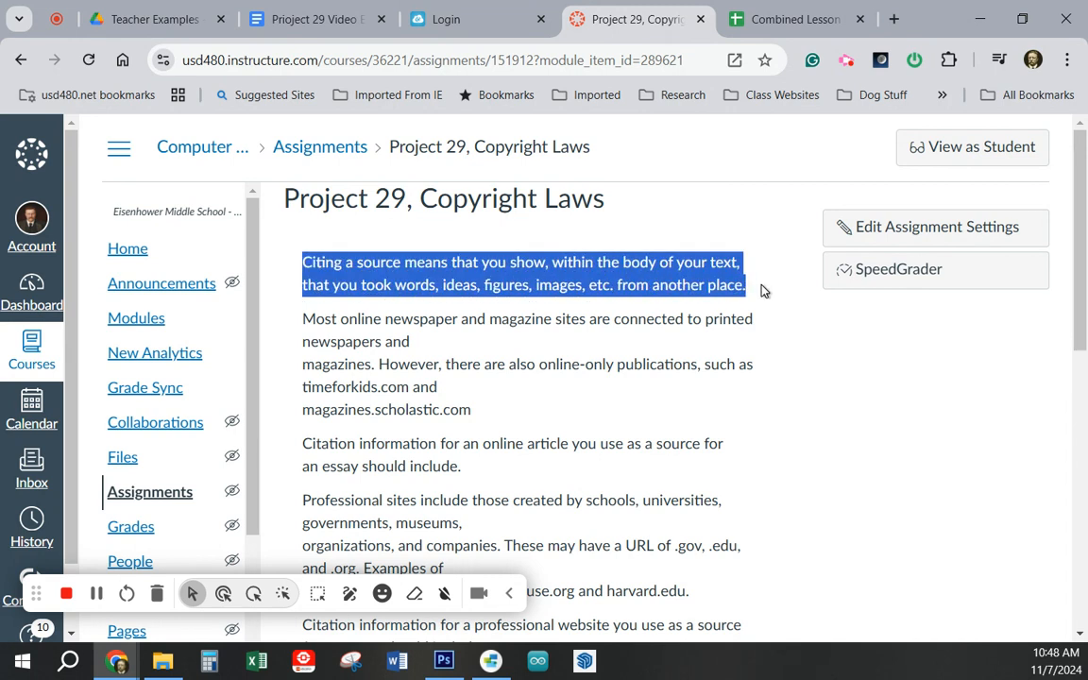
pyautogui.click(321, 28)
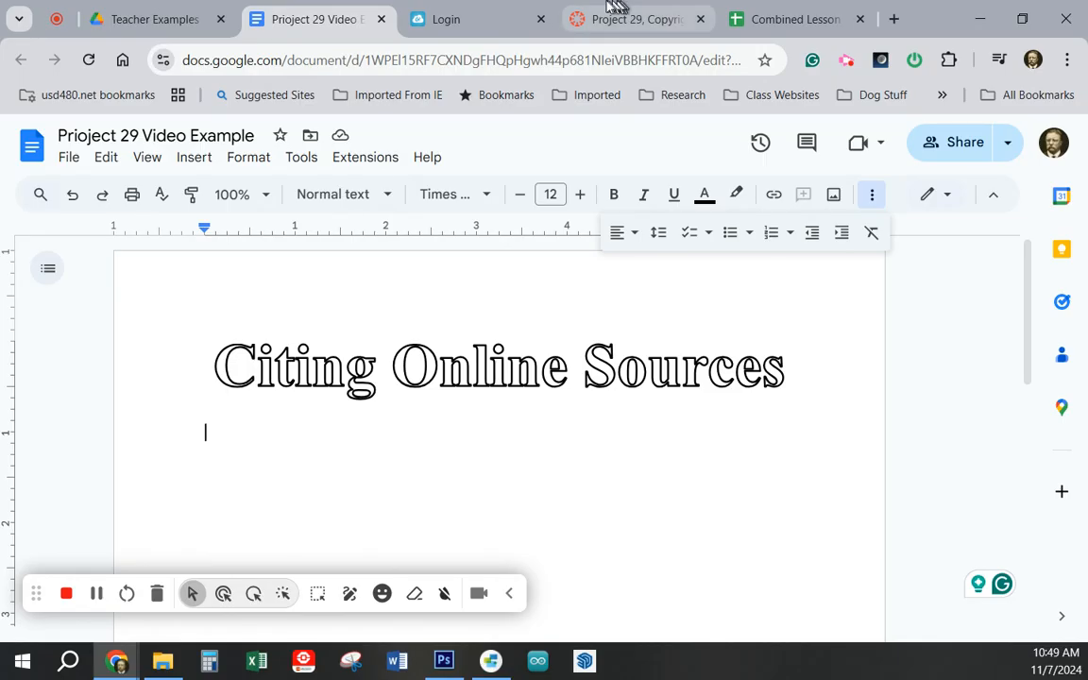
pyautogui.click(628, 21)
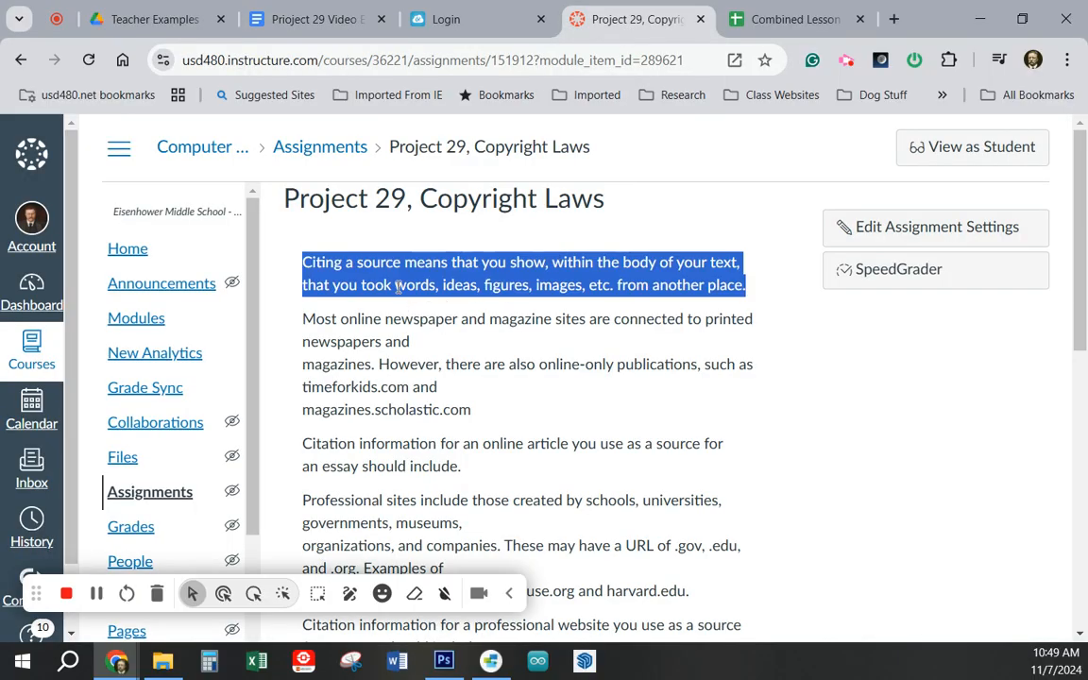
pyautogui.click(364, 280)
pyautogui.moveTo(298, 263); pyautogui.dragTo(760, 297)
pyautogui.hotkey('ctrl', 'c')
pyautogui.click(340, 31)
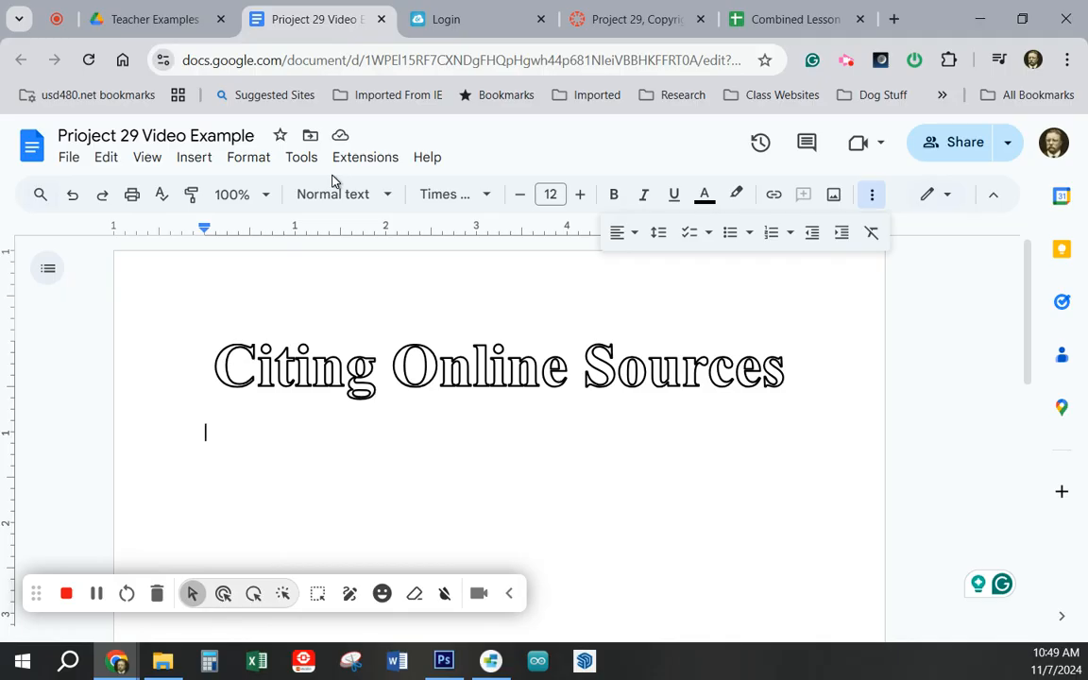
pyautogui.rightClick(210, 439)
pyautogui.click(267, 391)
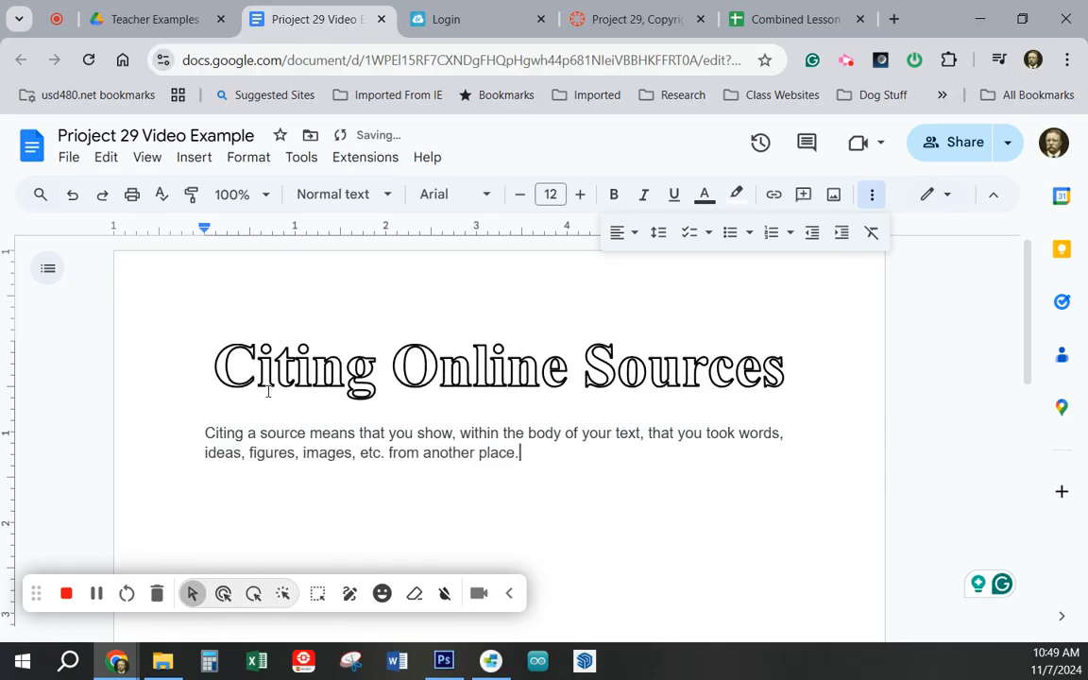
# Step: Set the pasted opening paragraph's text color to black and its font to Times New Roman
pyautogui.moveTo(521, 453); pyautogui.dragTo(209, 433)
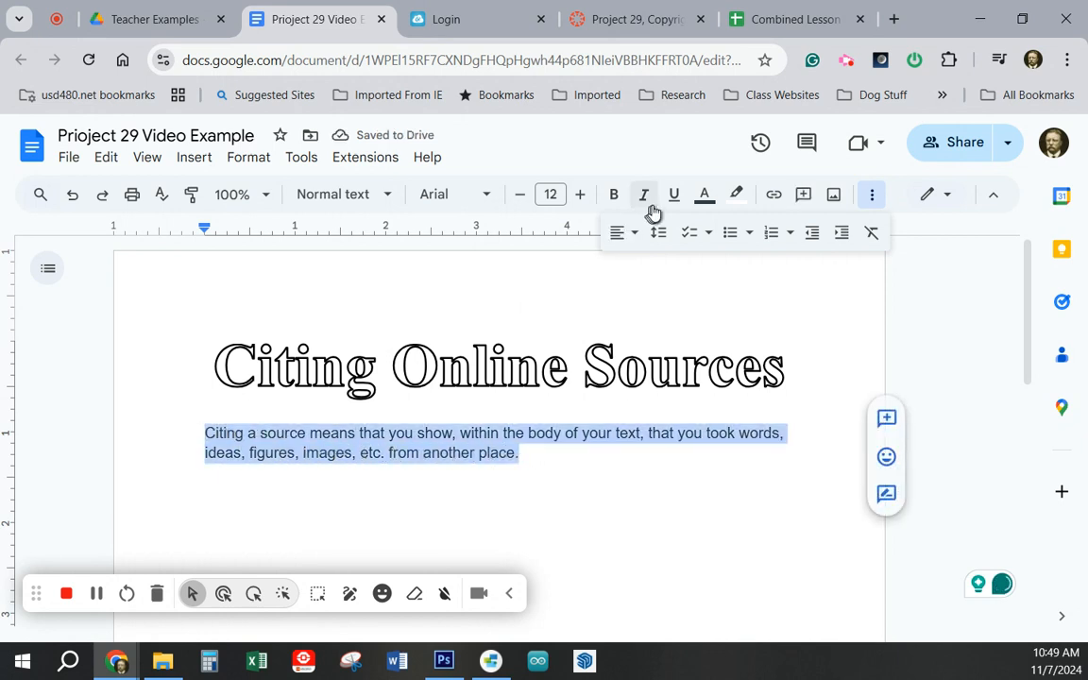
pyautogui.click(706, 205)
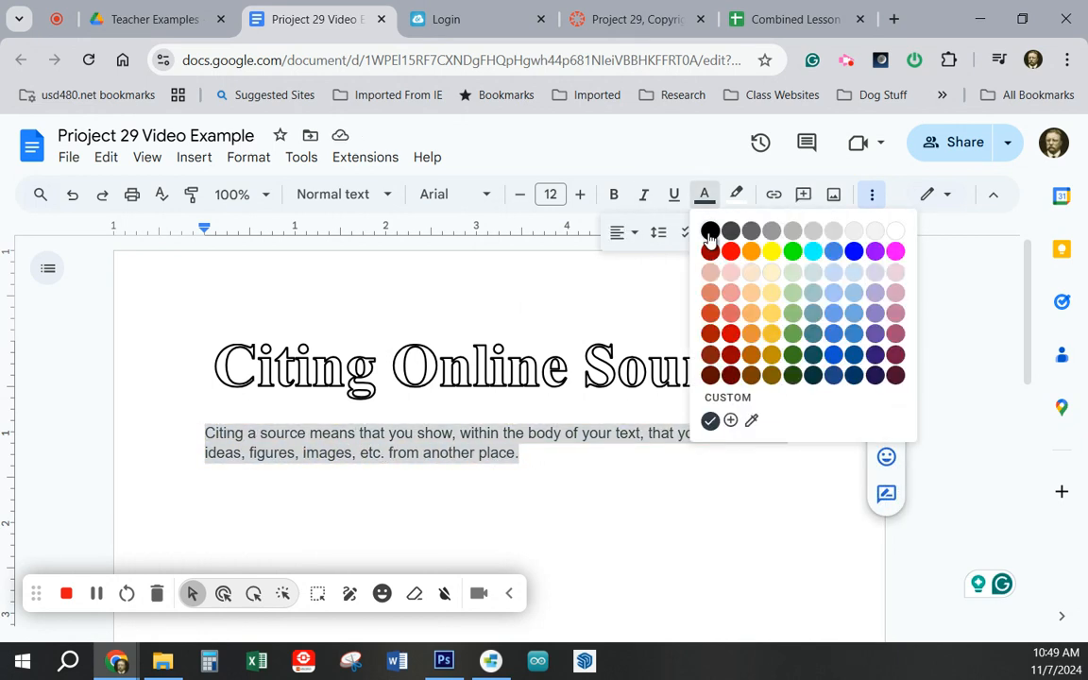
pyautogui.click(709, 233)
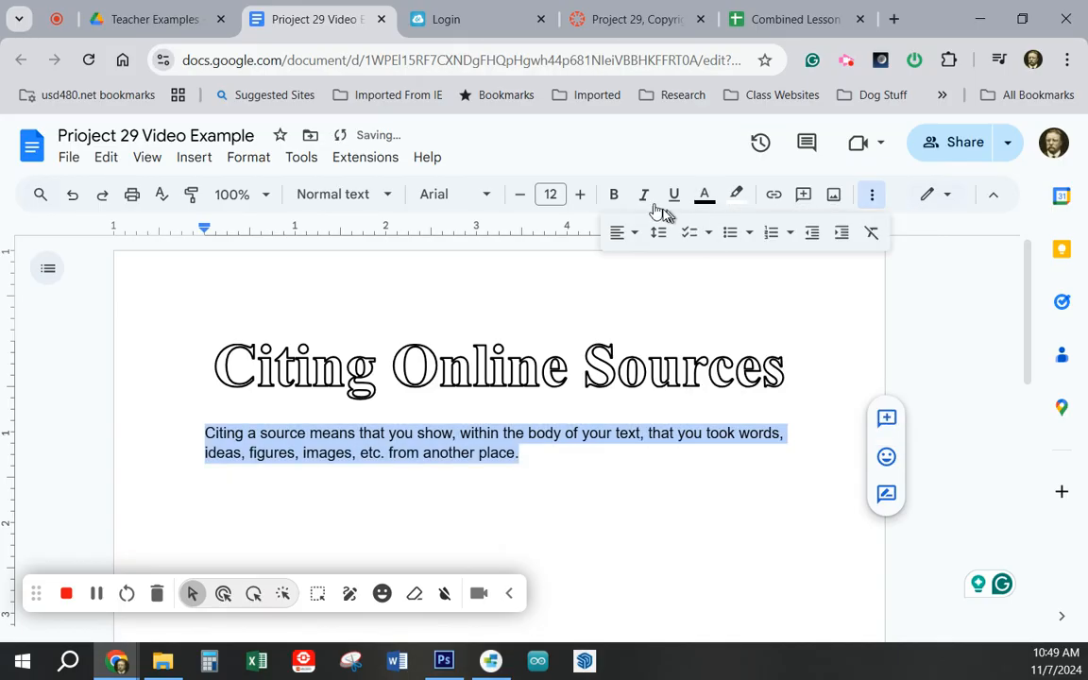
pyautogui.click(477, 199)
pyautogui.click(498, 312)
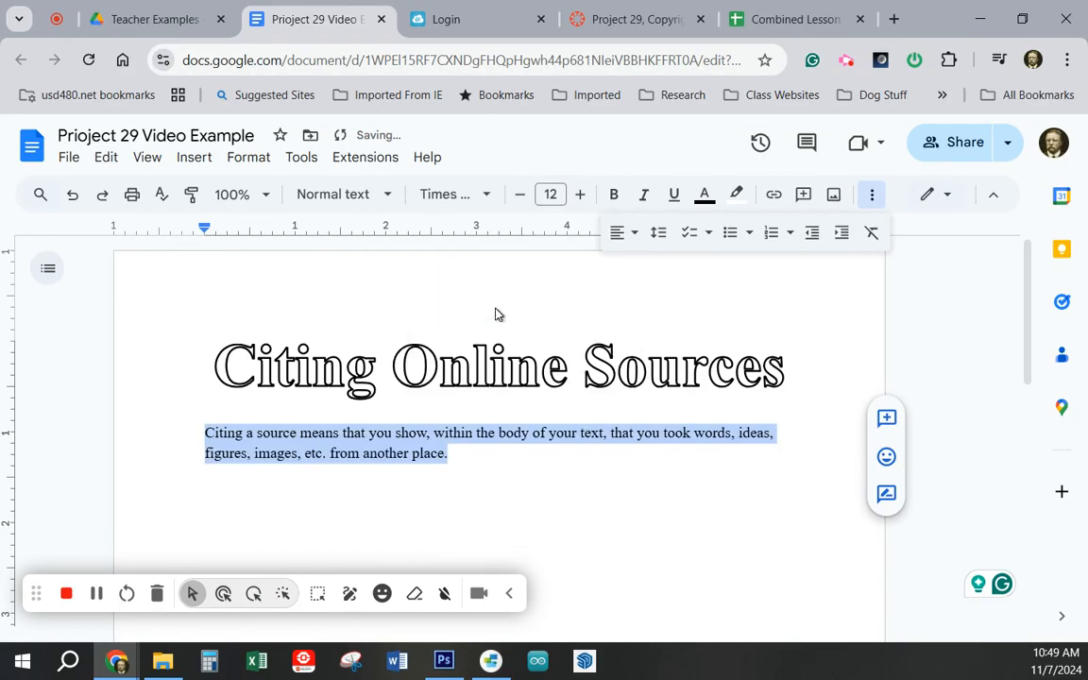
pyautogui.click(501, 470)
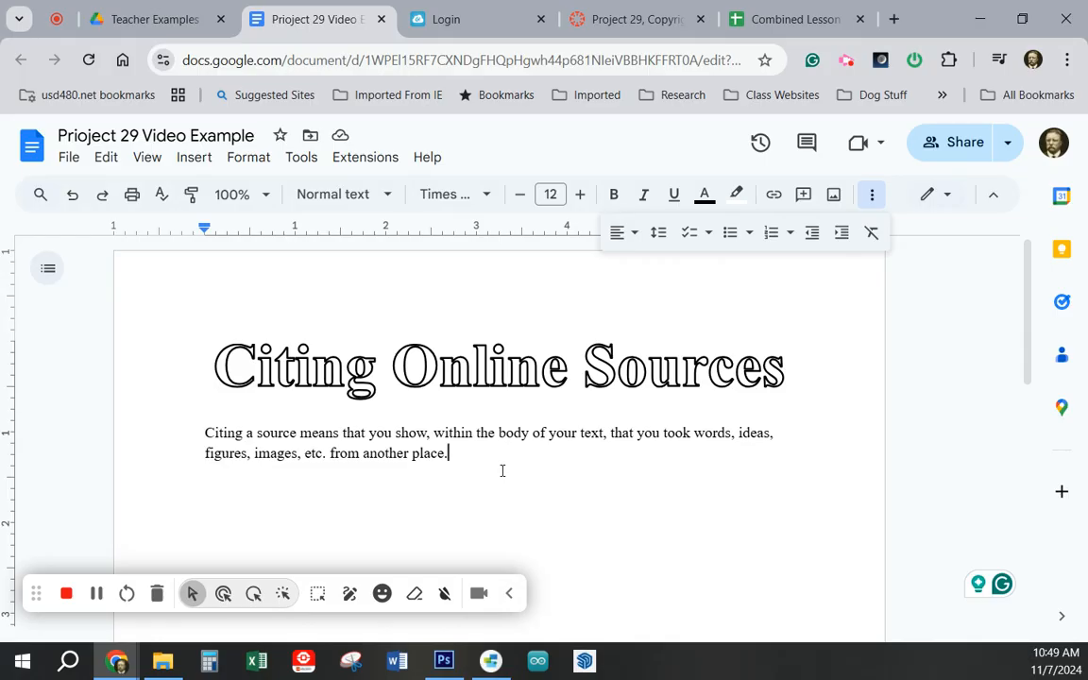
# Step: Add the heading "Online Article Citation" after a blank line below the opening paragraph, and start a new line under it
pyautogui.press('Return')
pyautogui.press('Return')
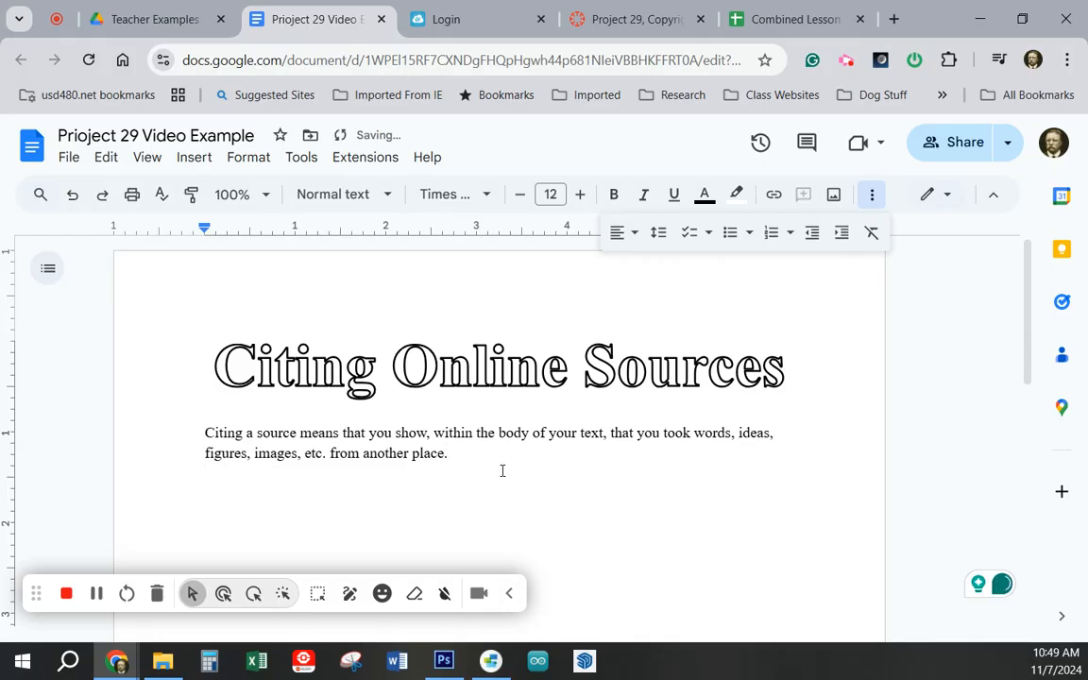
pyautogui.write('Online Article Citation')
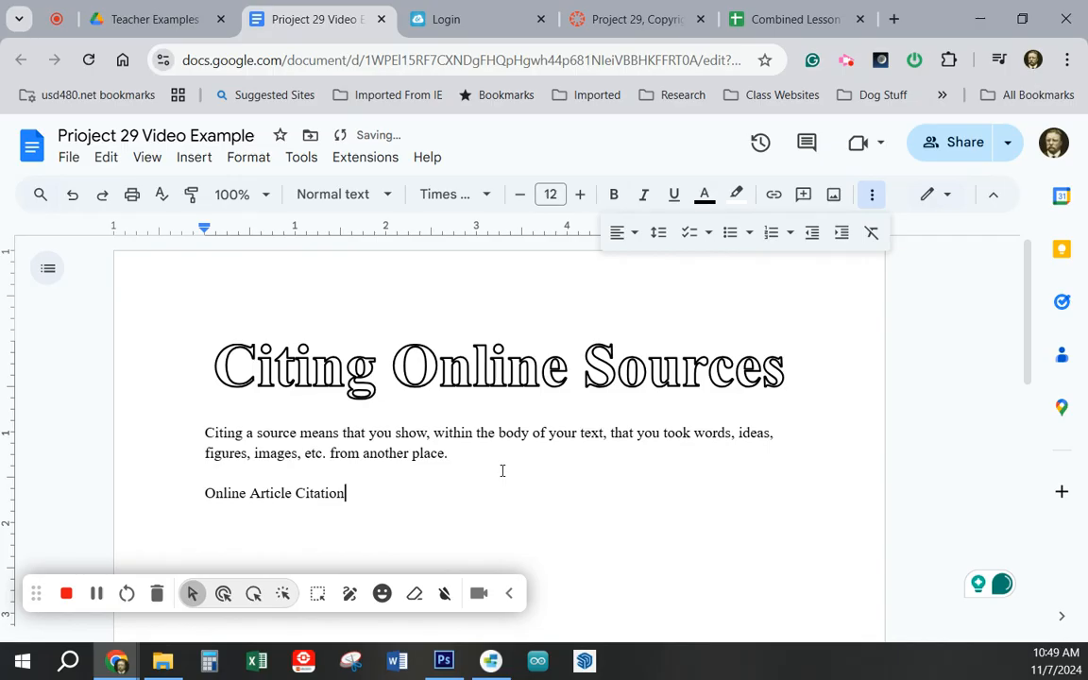
pyautogui.press('Return')
# Step: Copy the paragraph about online newspaper and magazine sites from the Canvas assignment and paste it under the heading in the Google Docs document
pyautogui.click(642, 19)
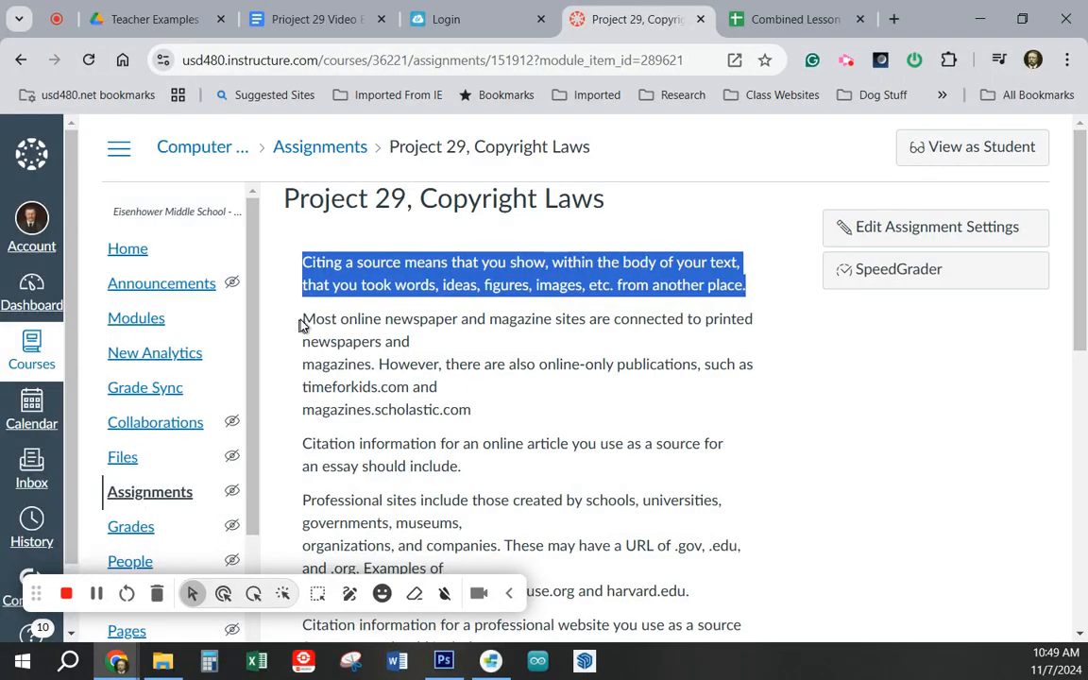
pyautogui.moveTo(304, 318); pyautogui.dragTo(475, 422)
pyautogui.hotkey('ctrl', 'c')
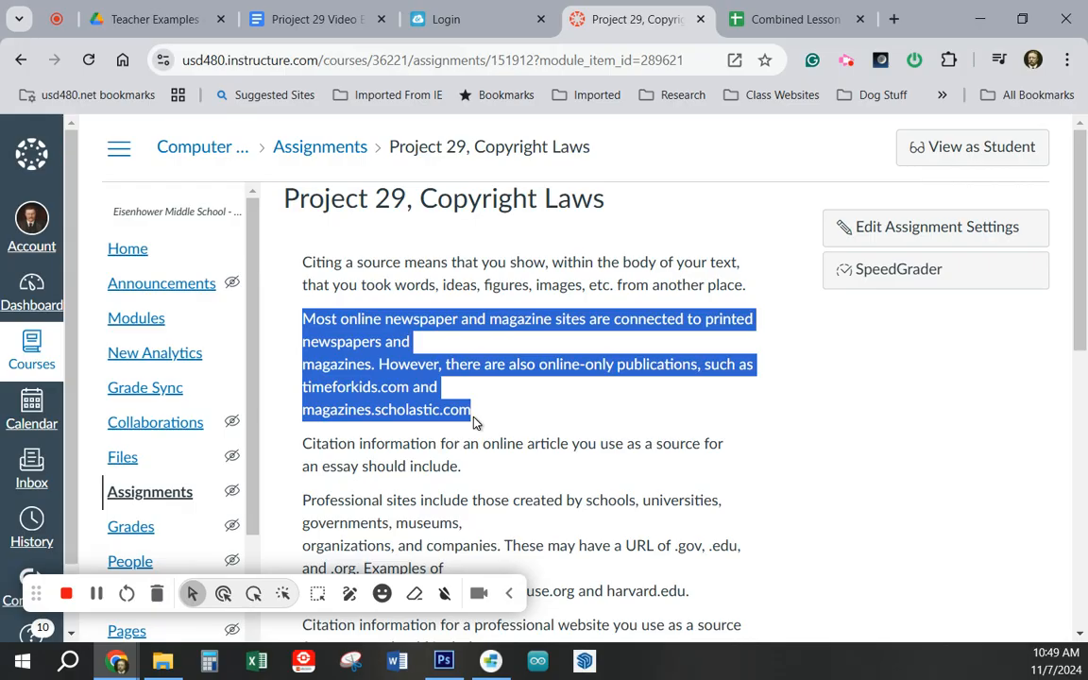
pyautogui.click(312, 19)
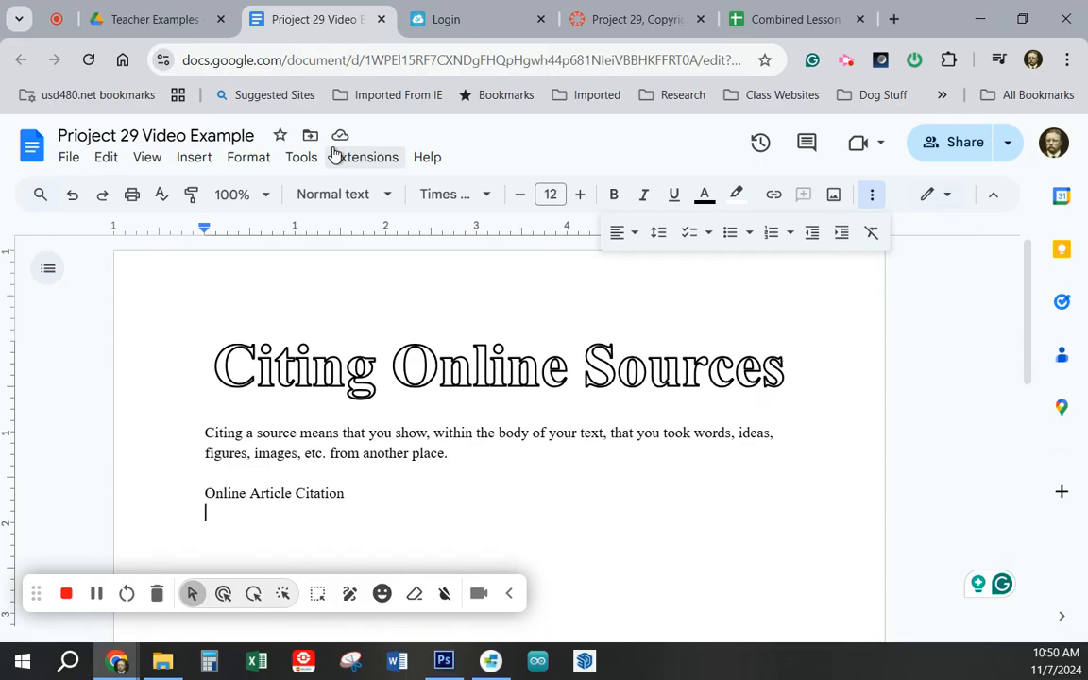
pyautogui.hotkey('ctrl', 'v')
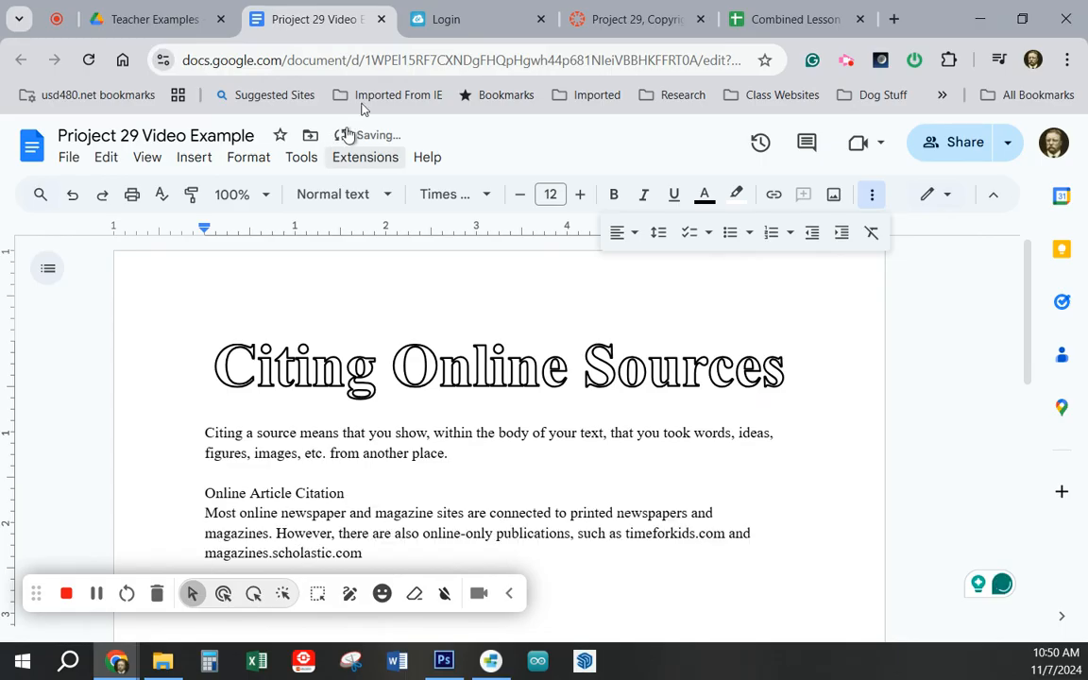
# Step: Remove the line break before "magazines", add a colon after "such as", and move "timeforkids.com and" to its own line
pyautogui.scroll(-1, 534, 412)
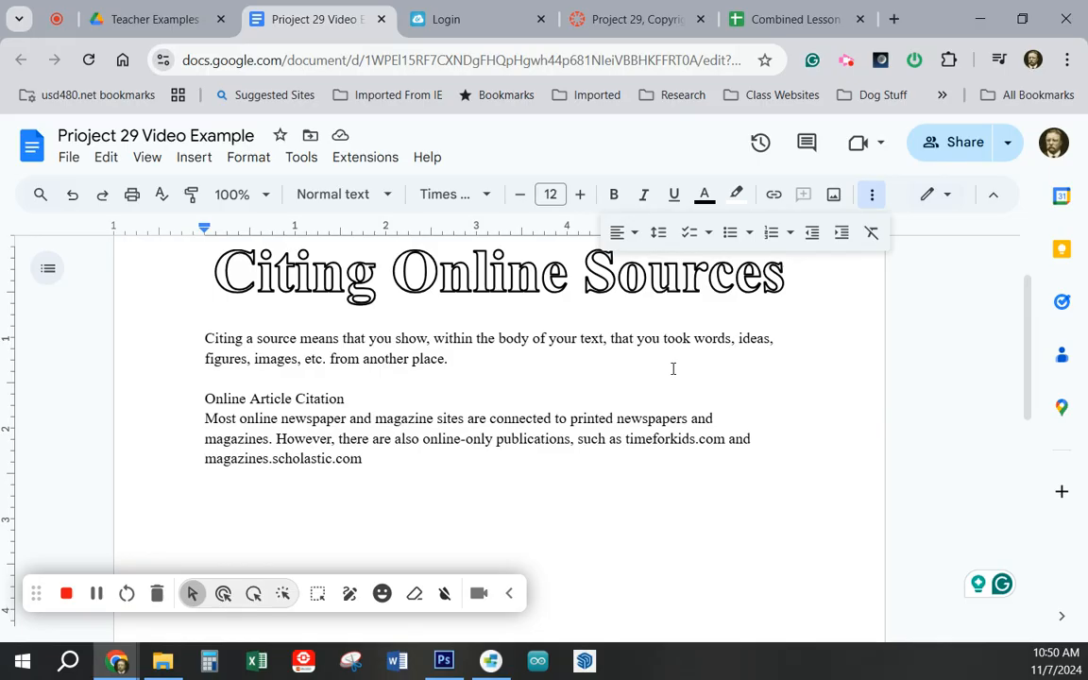
pyautogui.click(203, 438)
pyautogui.press('BackSpace')
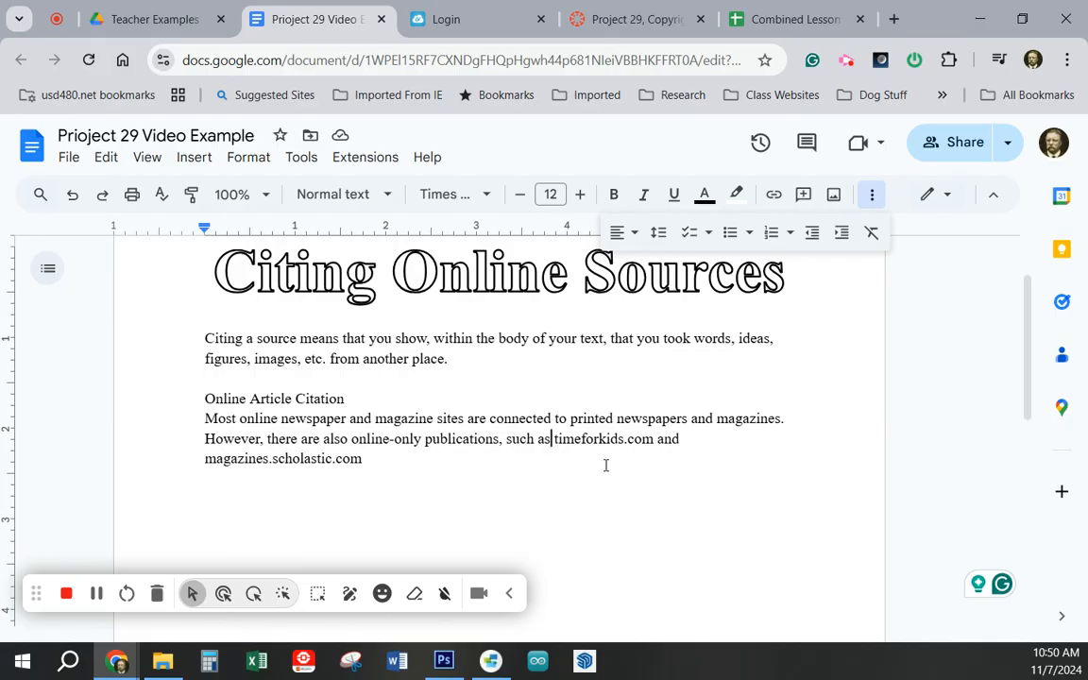
pyautogui.write(':')
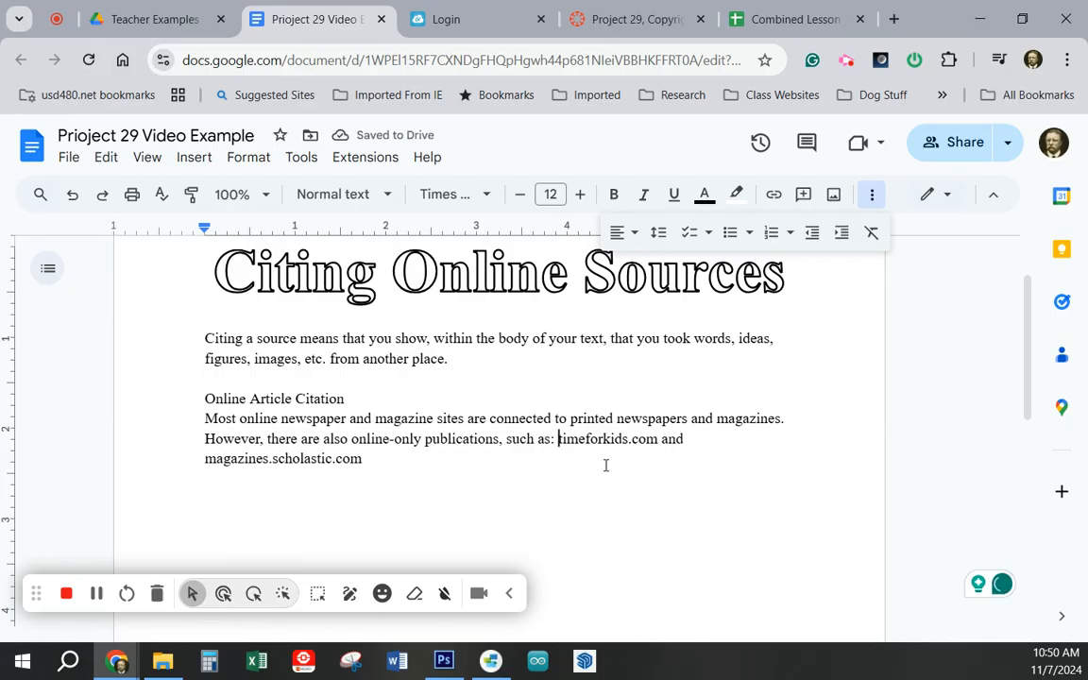
pyautogui.press('Return')
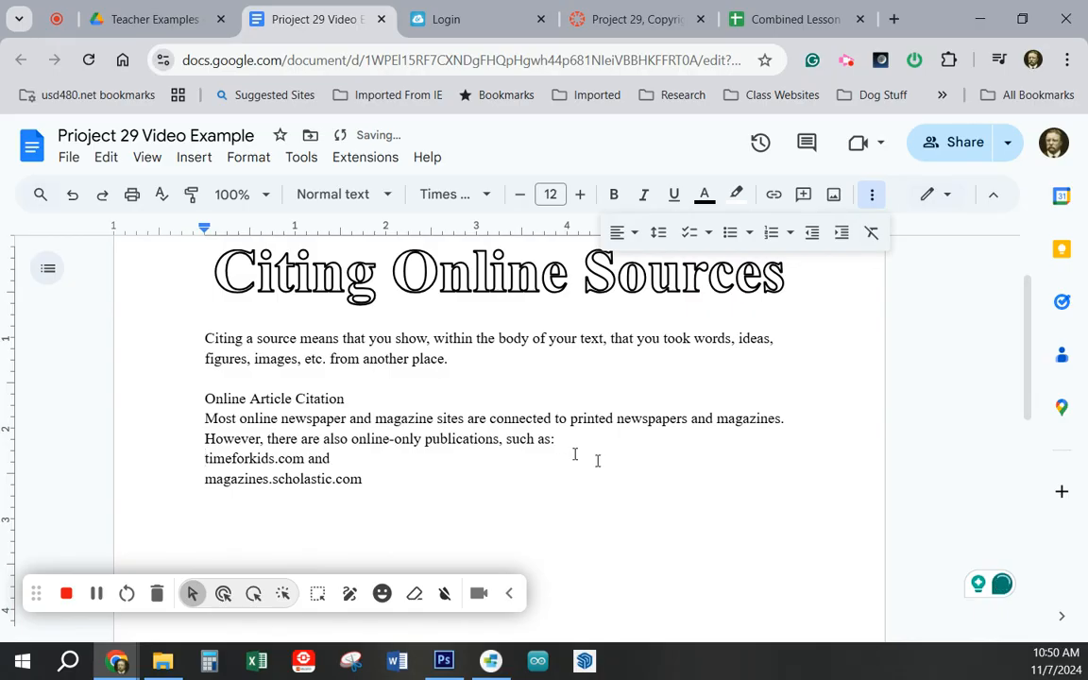
# Step: Make the timeforkids.com and magazines.scholastic.com lines a bulleted list and delete the word "and" after timeforkids.com
pyautogui.click(367, 480)
pyautogui.moveTo(366, 479); pyautogui.dragTo(203, 457)
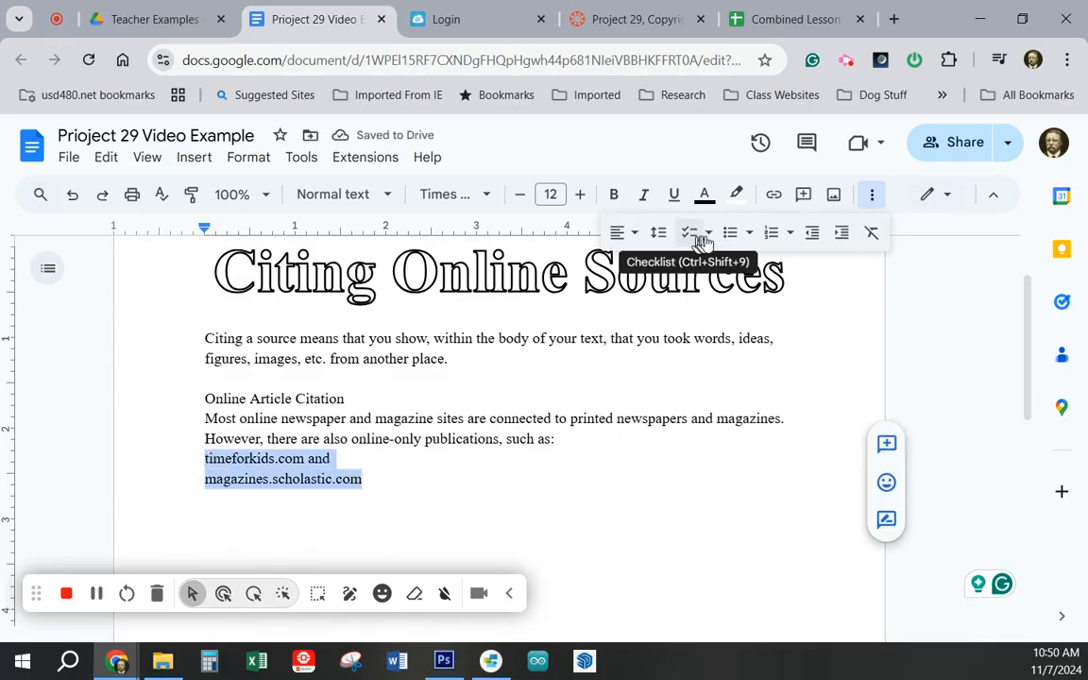
pyautogui.click(731, 232)
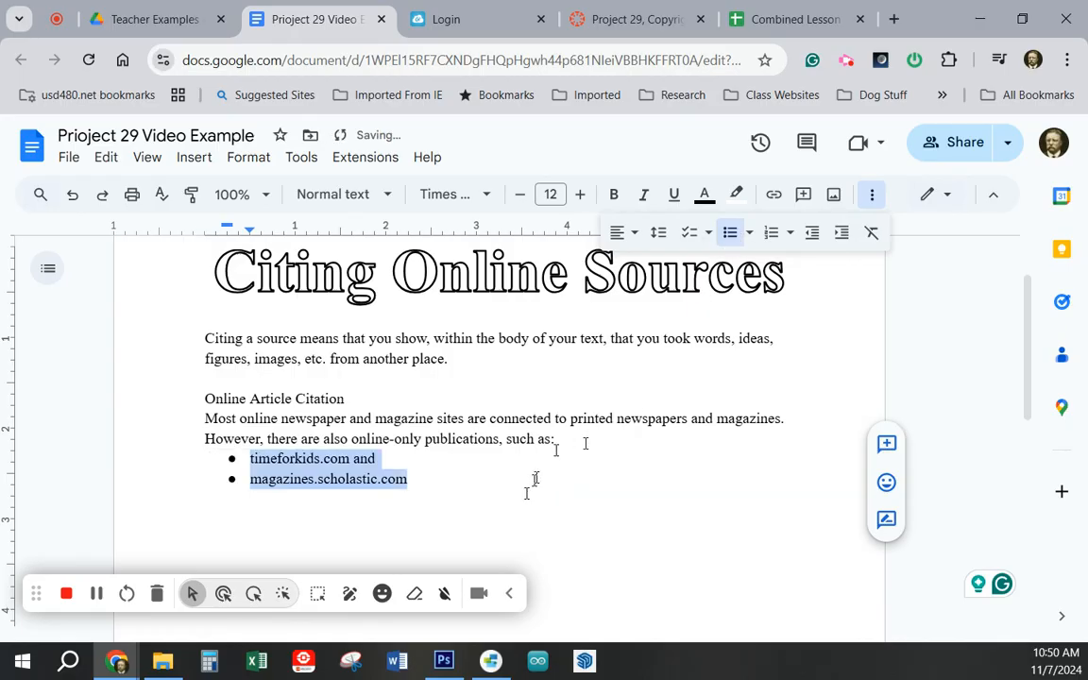
pyautogui.click(471, 485)
pyautogui.moveTo(377, 459); pyautogui.dragTo(357, 461)
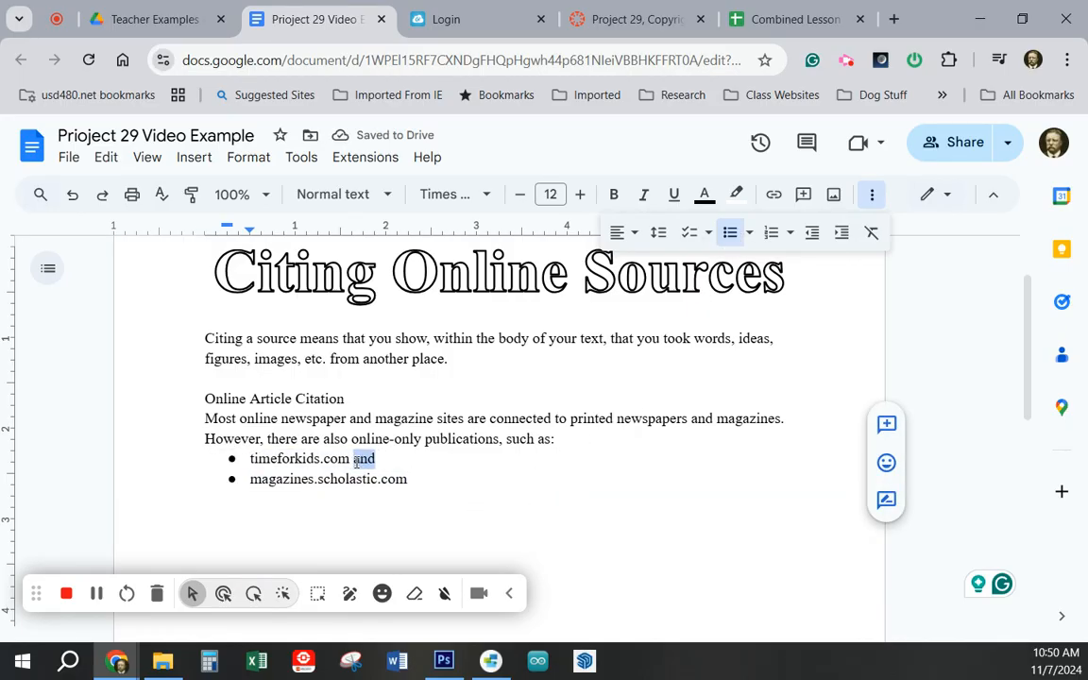
pyautogui.press('BackSpace')
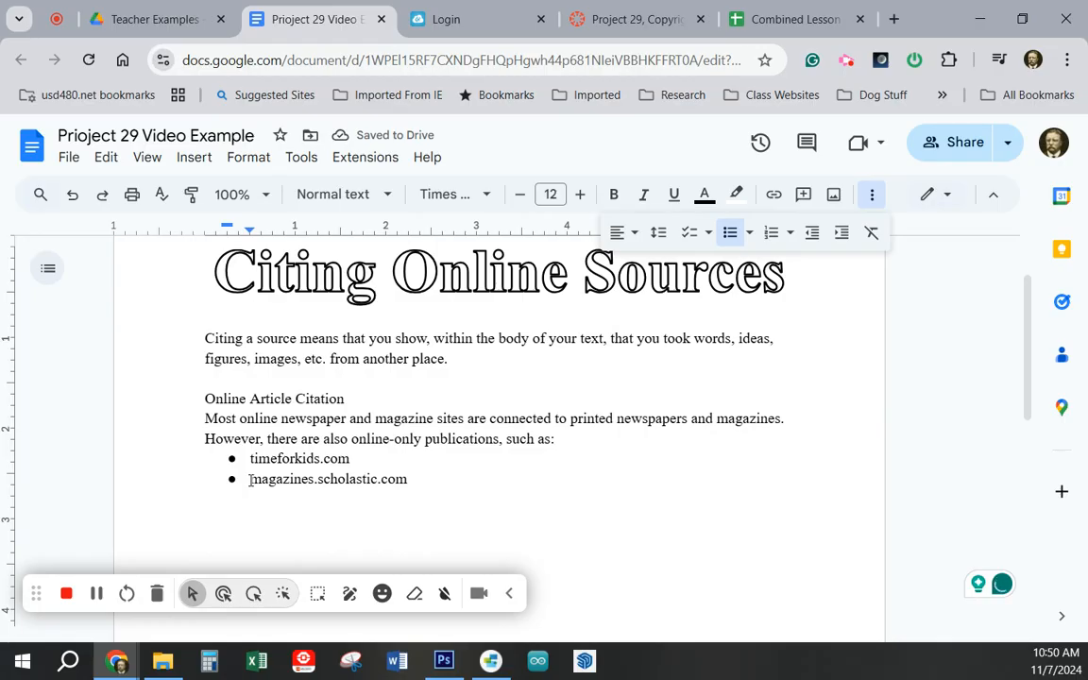
pyautogui.click(251, 478)
pyautogui.write('And')
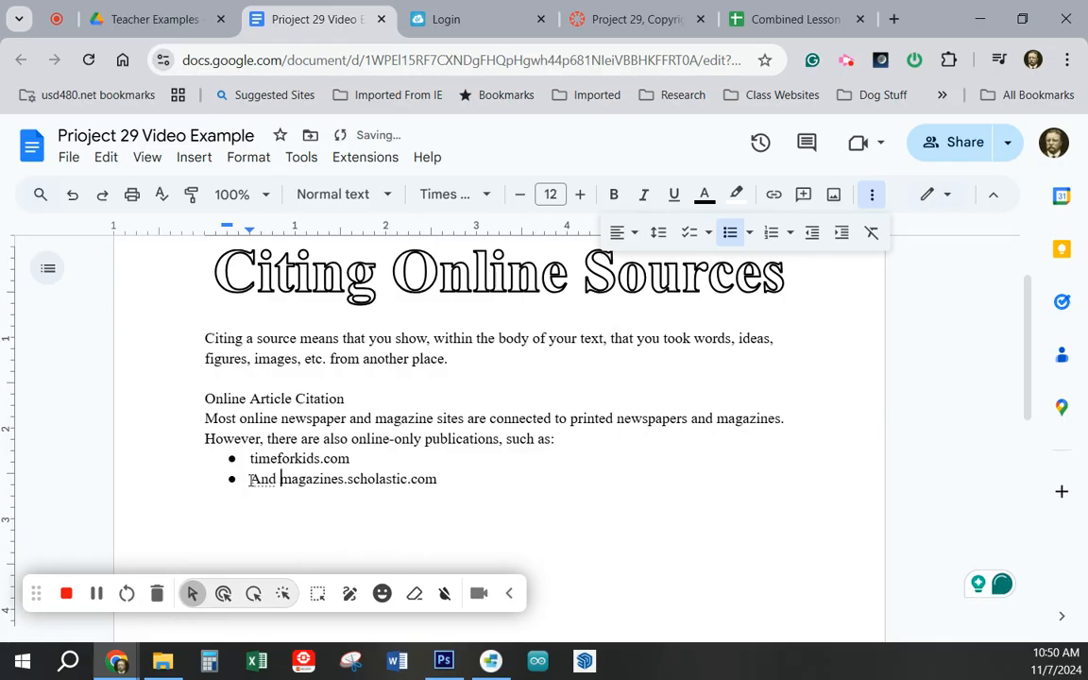
pyautogui.press('Left')
pyautogui.press('Left')
pyautogui.press('Left')
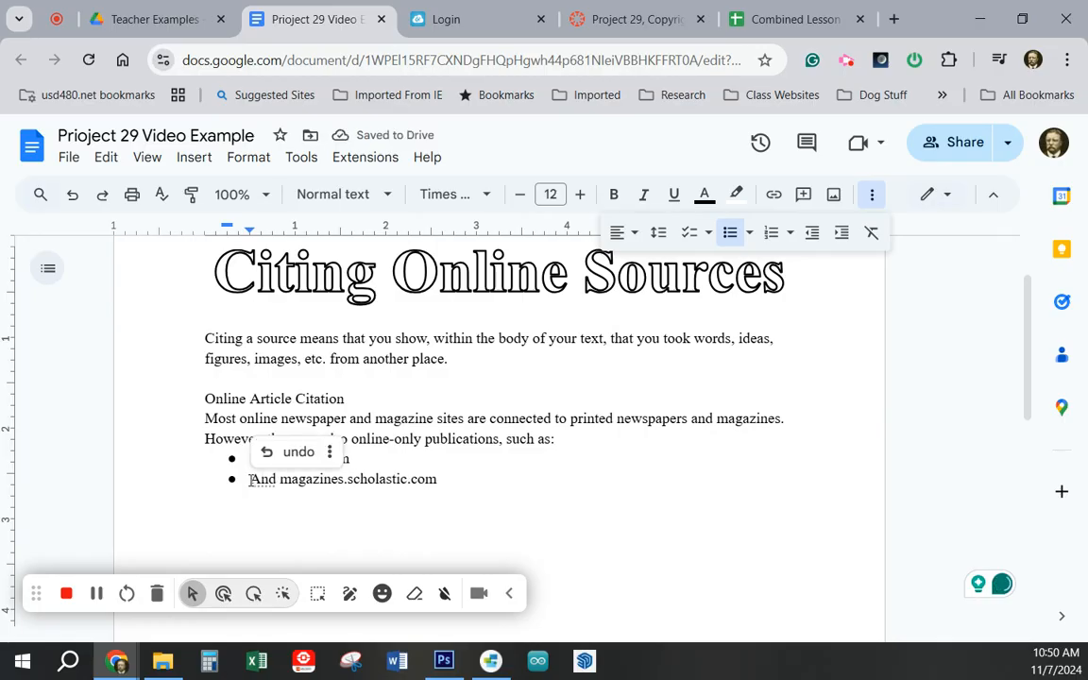
pyautogui.press('BackSpace')
pyautogui.write('a')
pyautogui.press('BackSpace')
pyautogui.press('BackSpace')
pyautogui.press('BackSpace')
pyautogui.press('BackSpace')
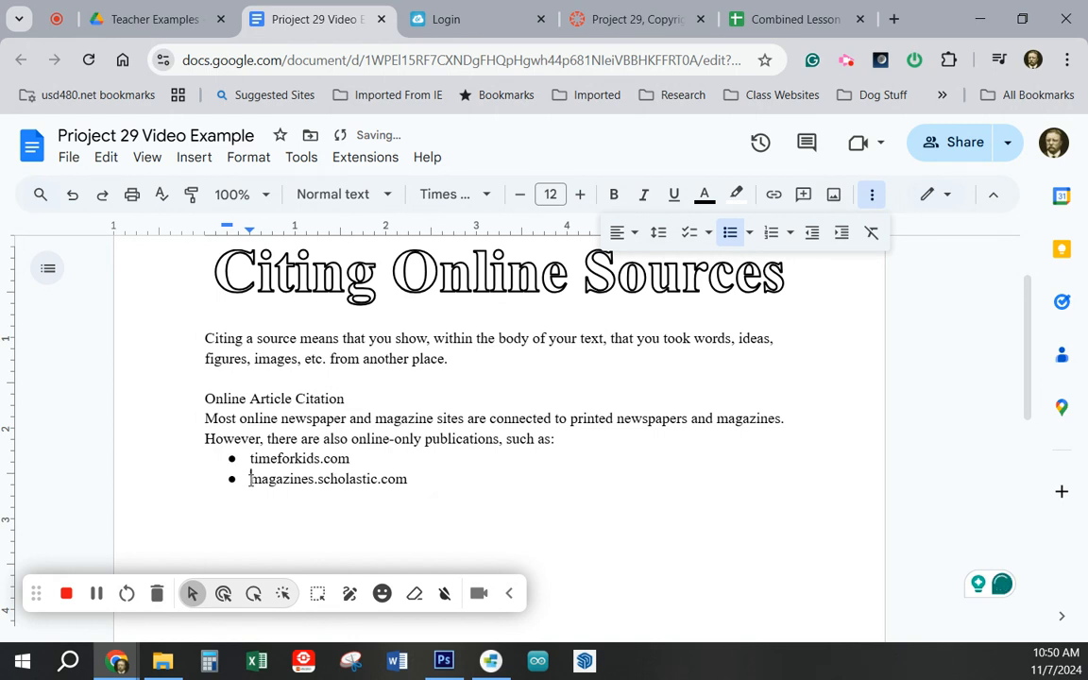
# Step: End the bulleted list after magazines.scholastic.com and leave one blank line before a new unbulleted line
pyautogui.click(435, 477)
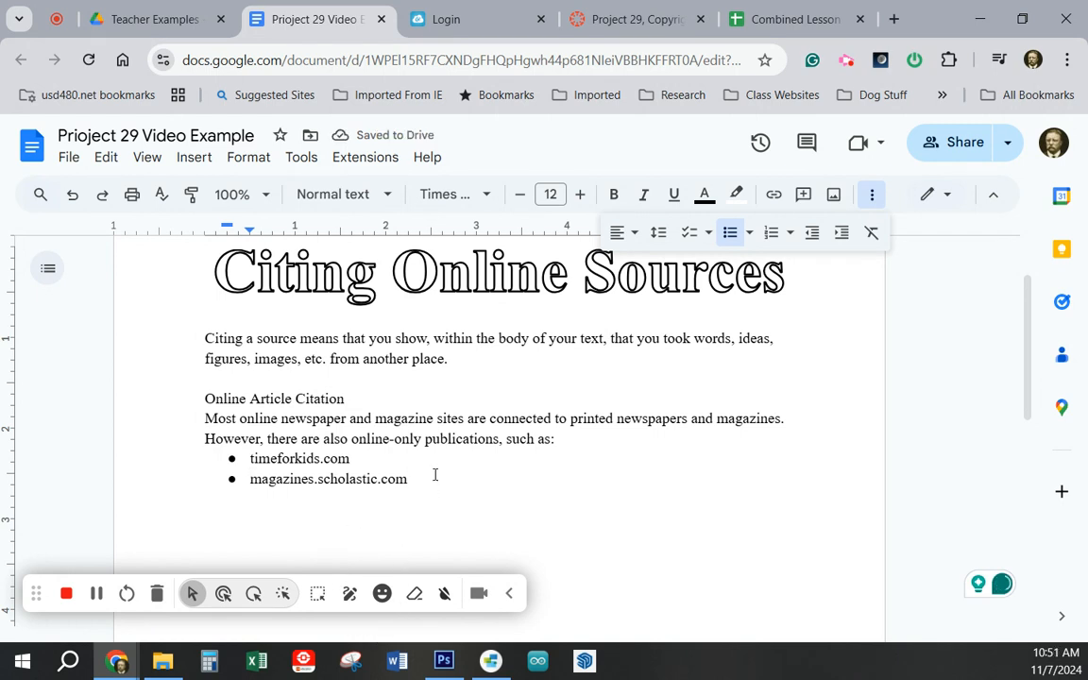
pyautogui.press('Return')
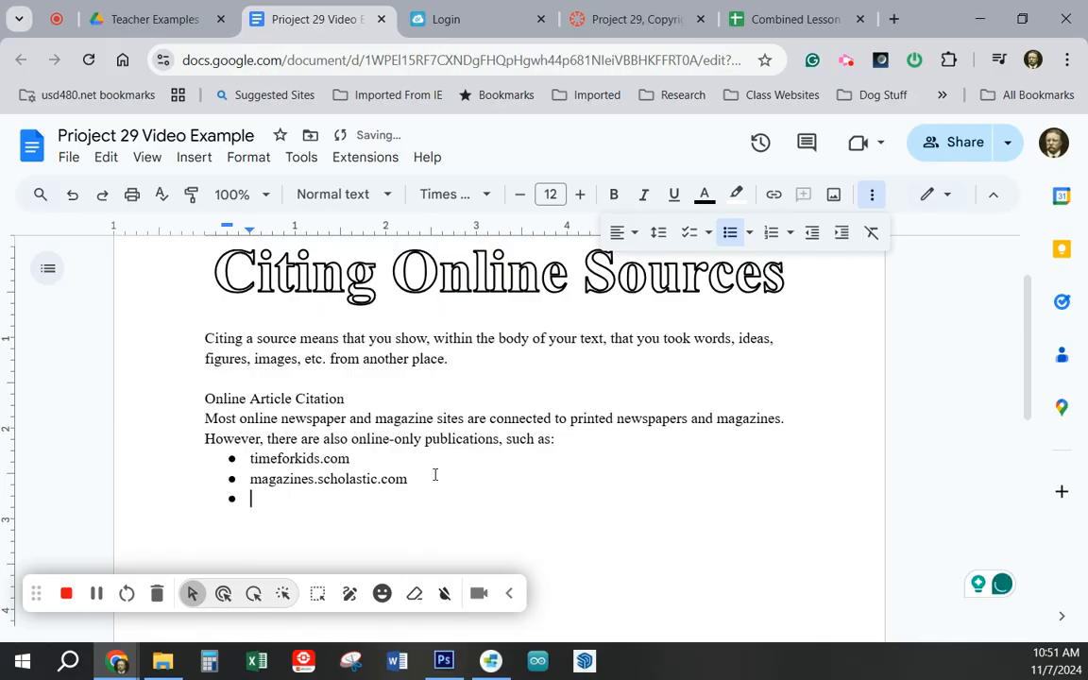
pyautogui.click(730, 241)
pyautogui.press('Return')
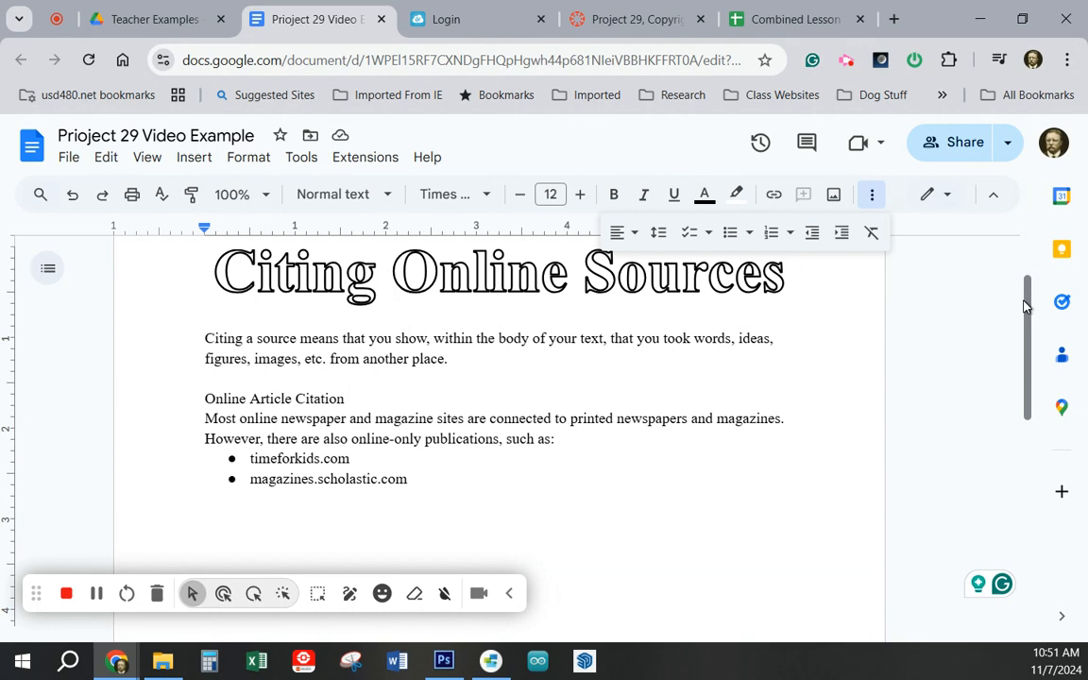
# Step: Copy the sentence about citation information for an online article from the Canvas assignment and paste it below the list in the Google Docs document
pyautogui.click(652, 20)
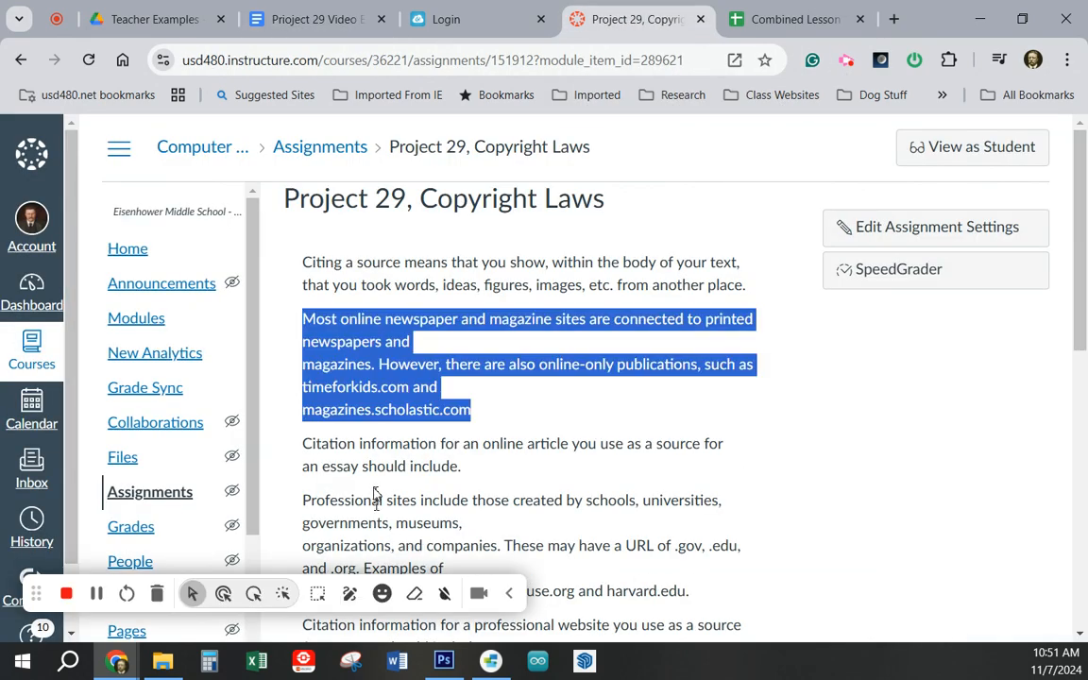
pyautogui.moveTo(304, 444); pyautogui.dragTo(471, 472)
pyautogui.hotkey('ctrl', 'c')
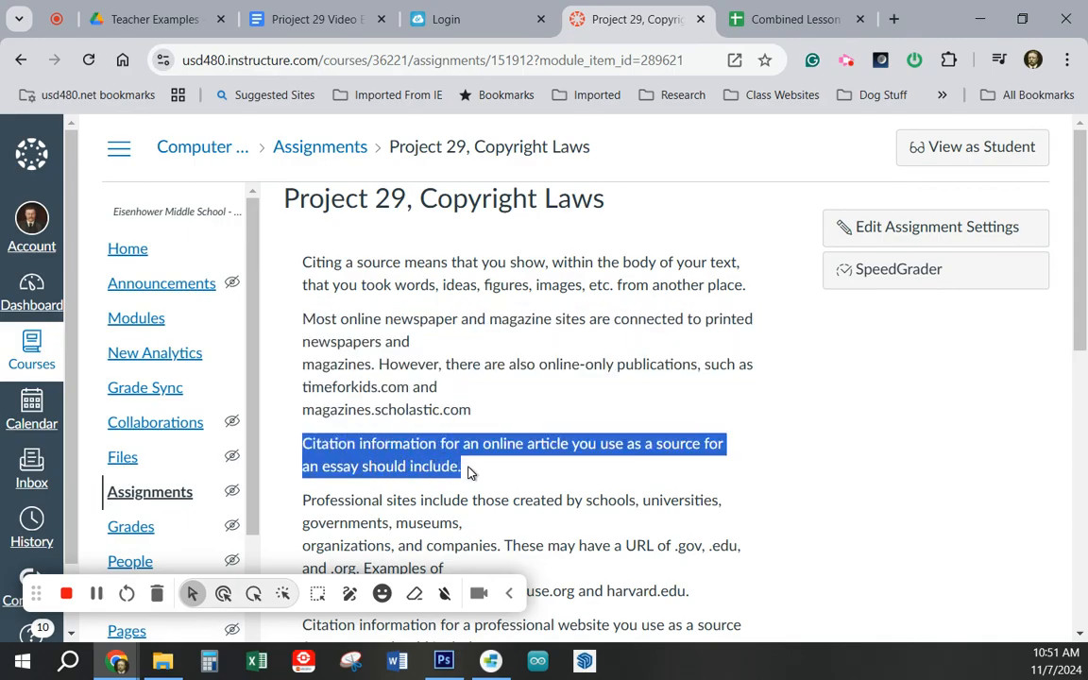
pyautogui.click(330, 27)
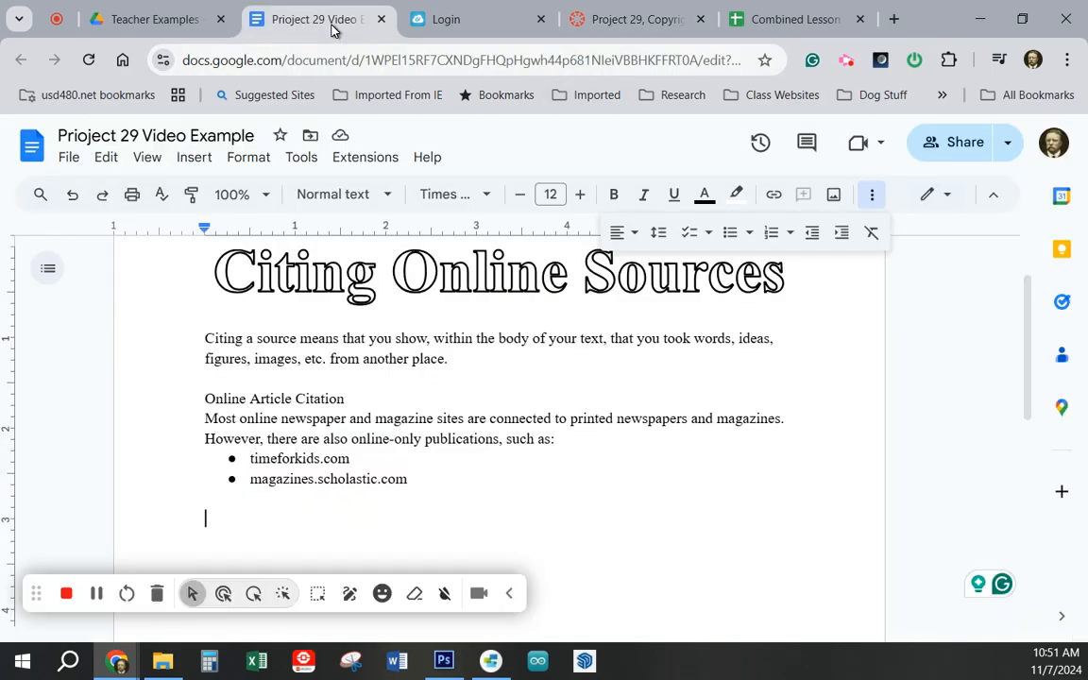
pyautogui.hotkey('ctrl', 'v')
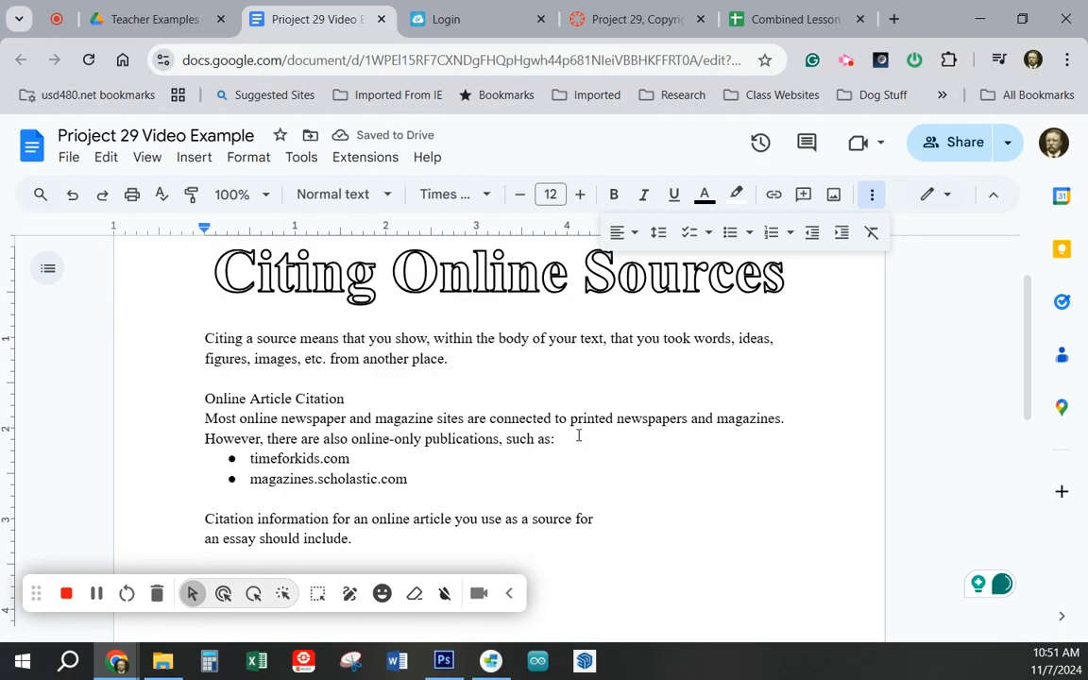
# Step: Remove the line break before "an essay should include" in the pasted sentence and start a new line below it
pyautogui.press('ctrl')
pyautogui.press('ctrl')
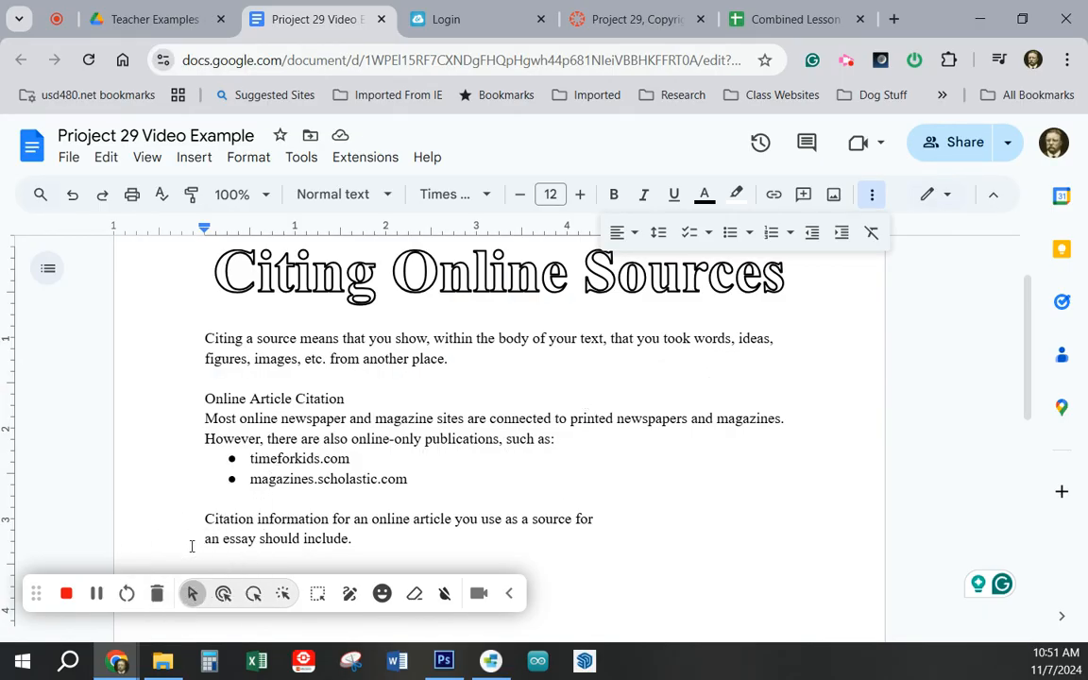
pyautogui.press('BackSpace')
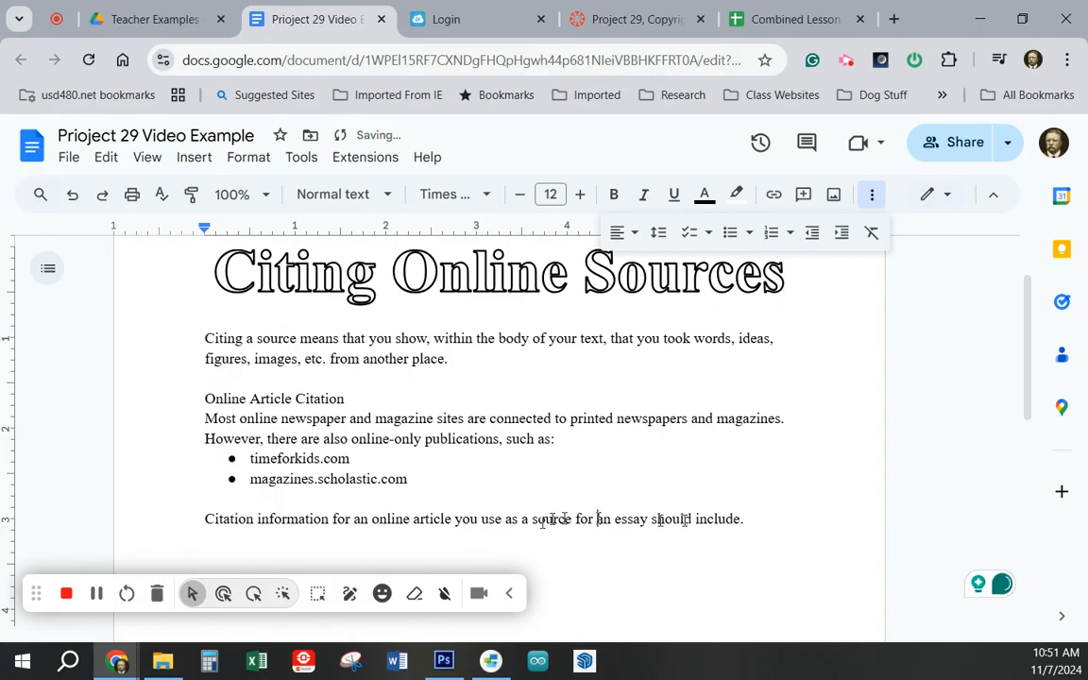
pyautogui.click(787, 518)
pyautogui.press('Return')
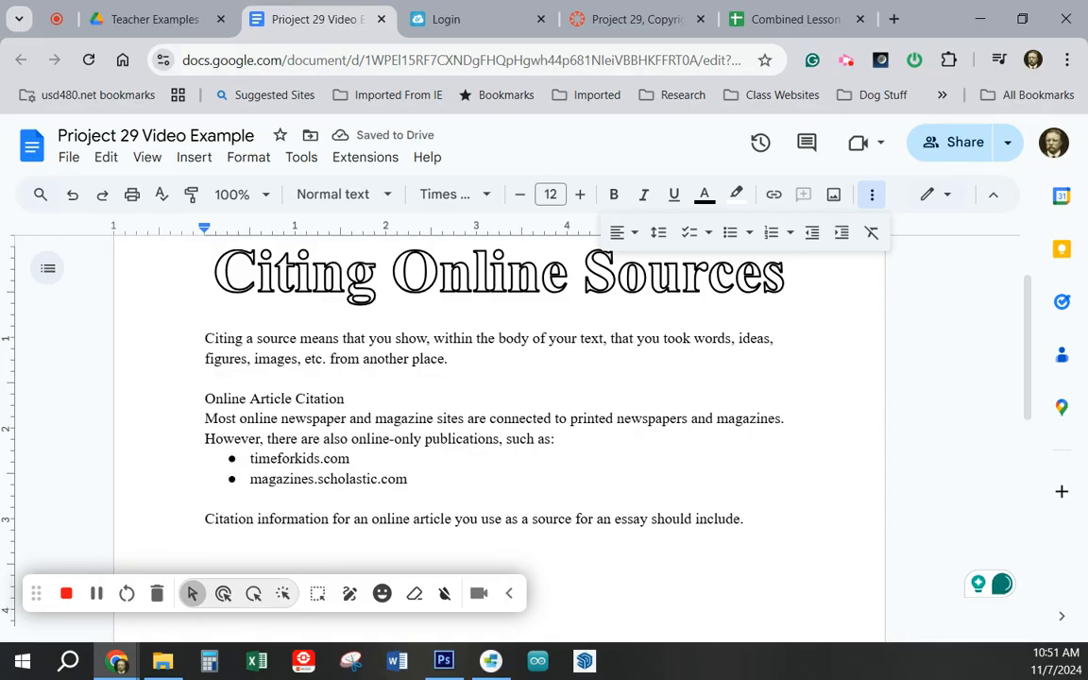
# Step: Make the heading "Online Article Citation" bold
pyautogui.click(208, 398)
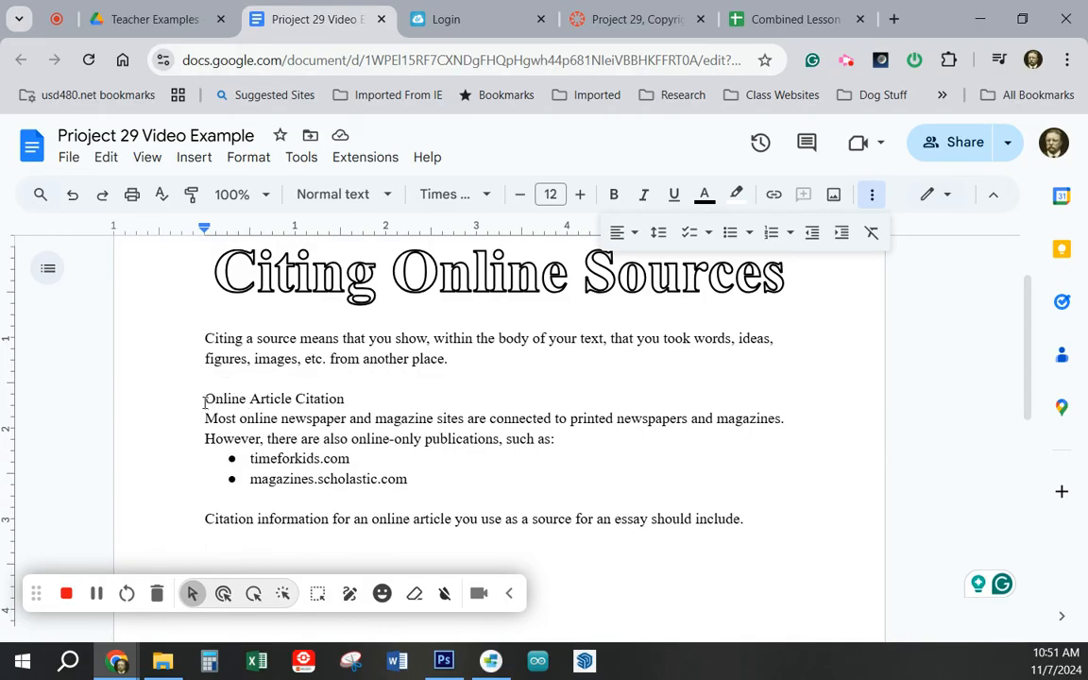
pyautogui.moveTo(208, 398); pyautogui.dragTo(345, 397)
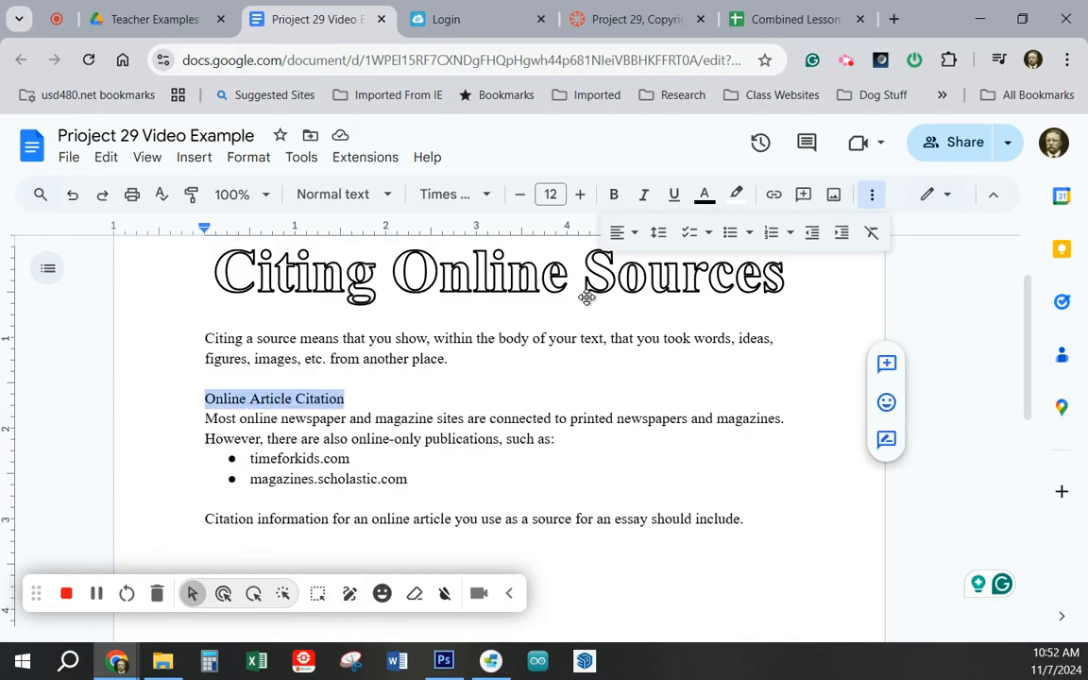
pyautogui.click(613, 197)
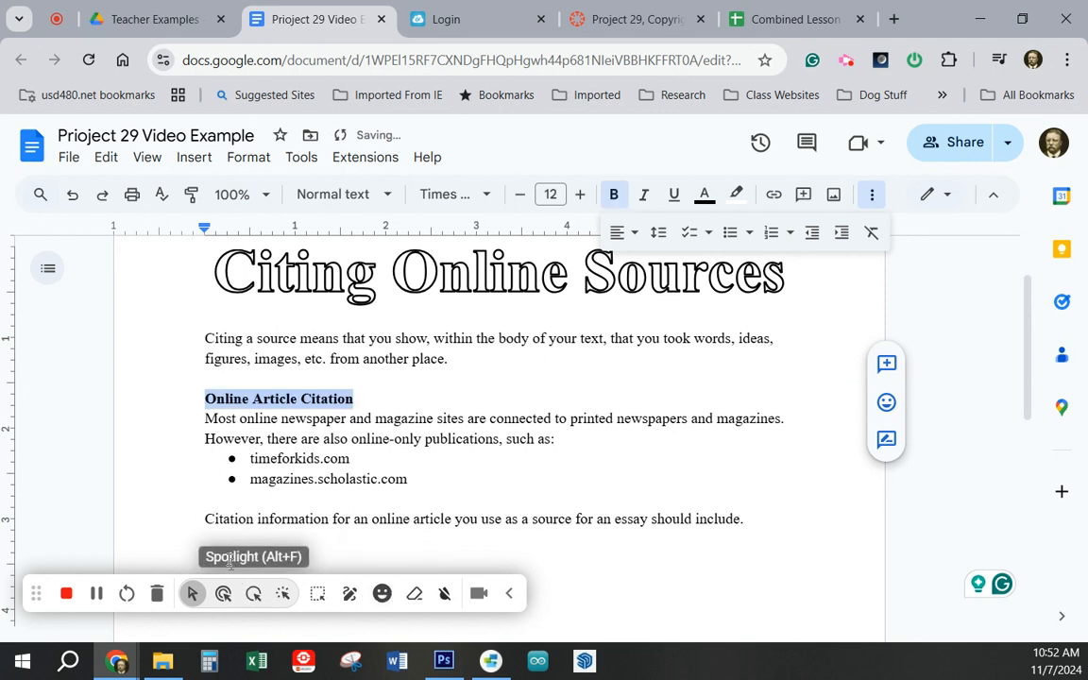
# Step: Start a numbered list below the citation information sentence with the items "Author of article" and "Website title"
pyautogui.click(204, 533)
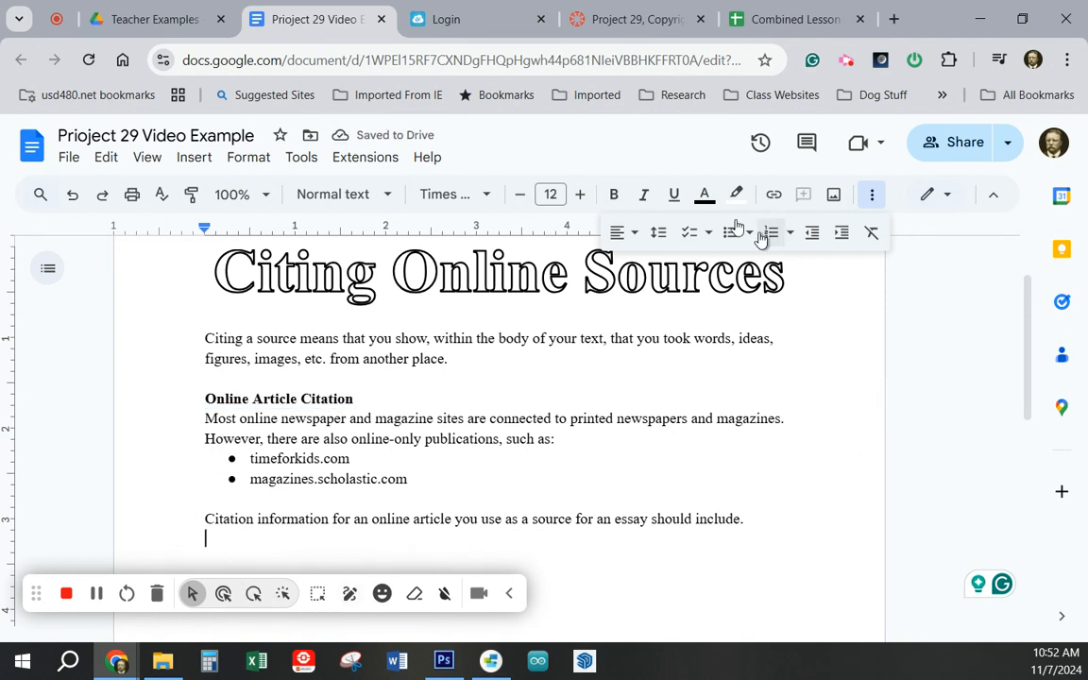
pyautogui.click(307, 160)
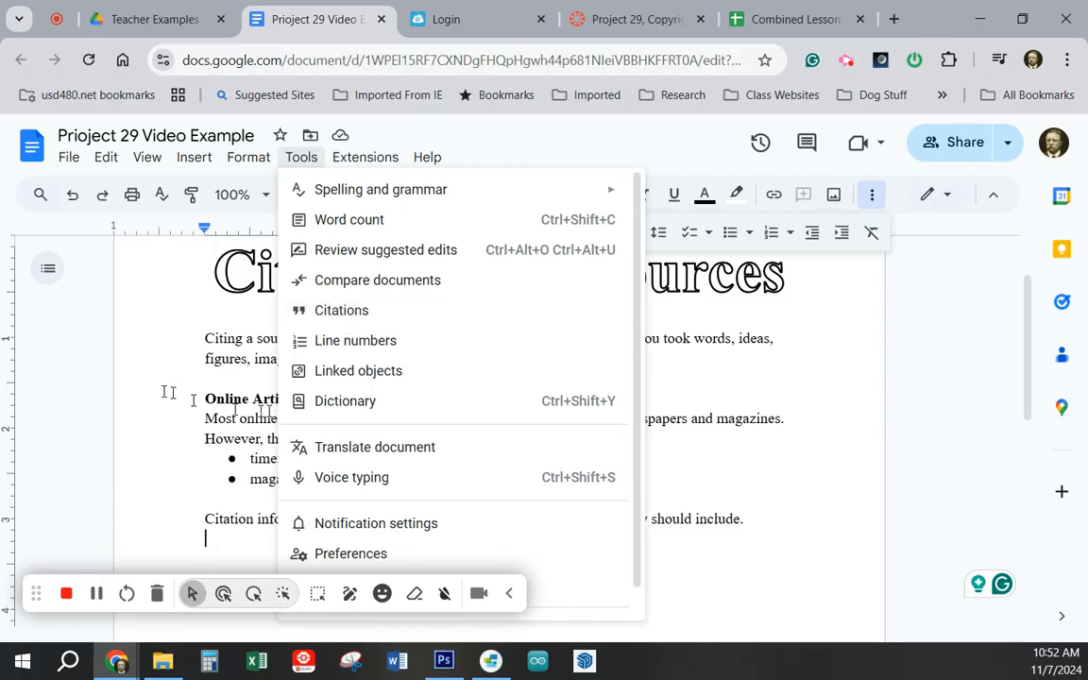
pyautogui.click(966, 413)
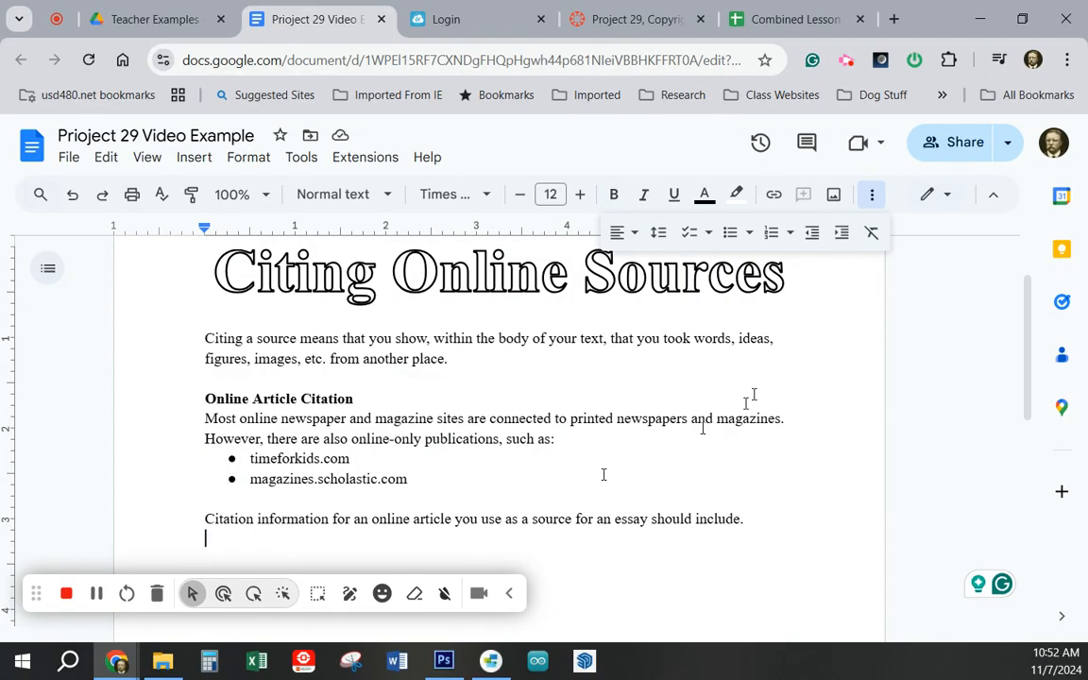
pyautogui.click(772, 234)
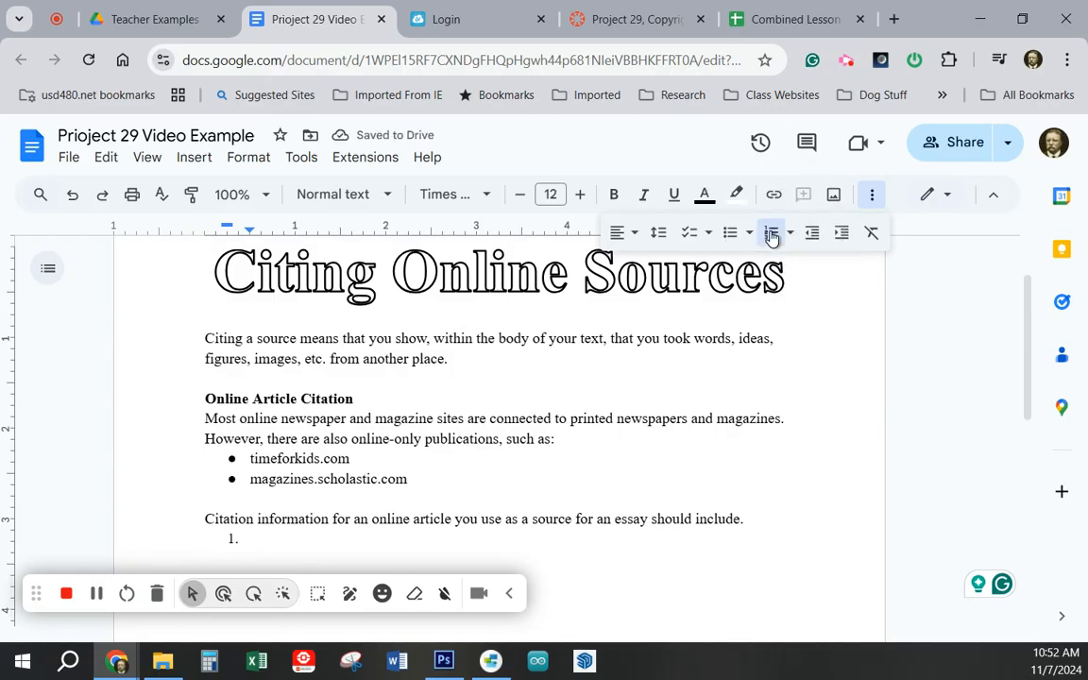
pyautogui.write('Author of article')
pyautogui.press('Return')
pyautogui.write('Website title')
pyautogui.press('Return')
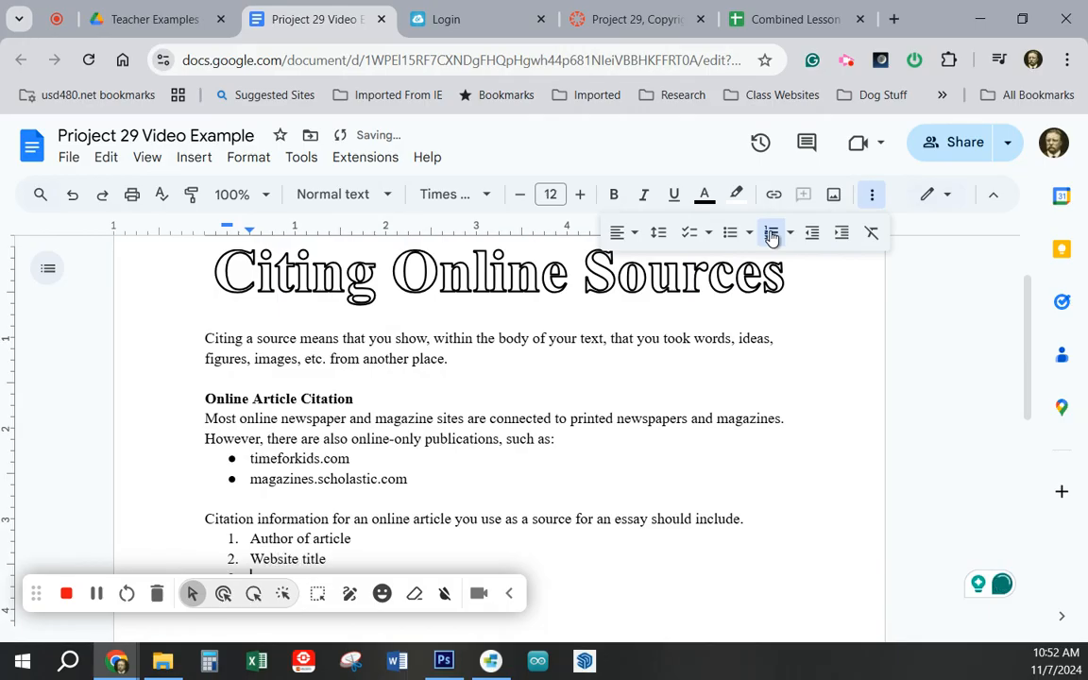
# Step: Add "Publisher name" as the third numbered item and correct the spelling of "Publisher"
pyautogui.write('Publ')
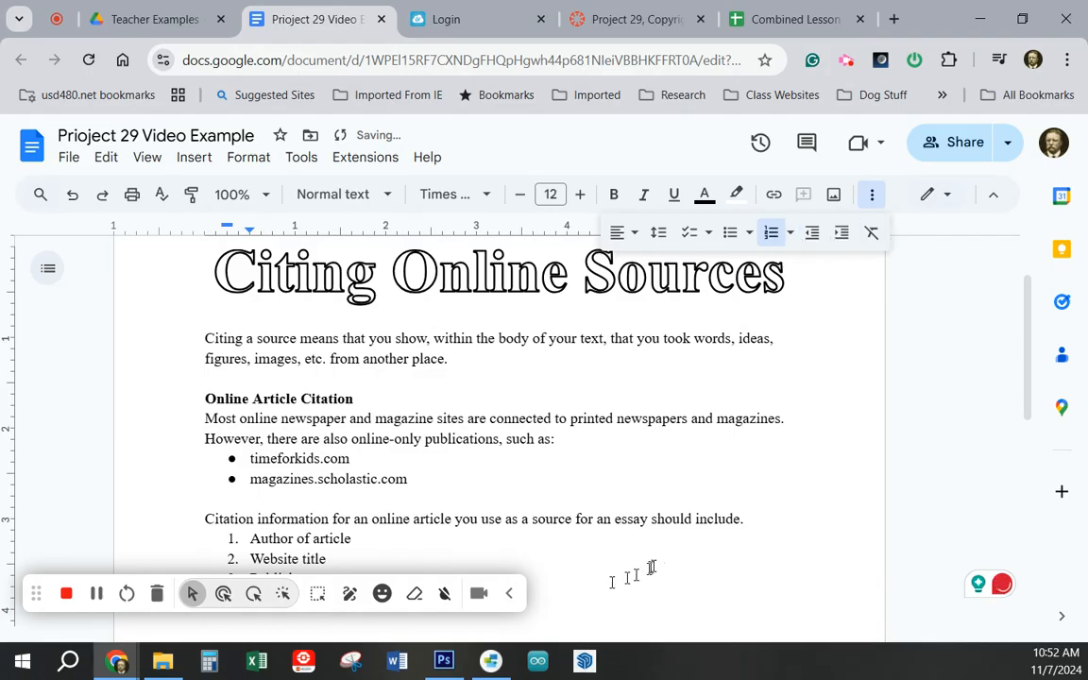
pyautogui.click(510, 595)
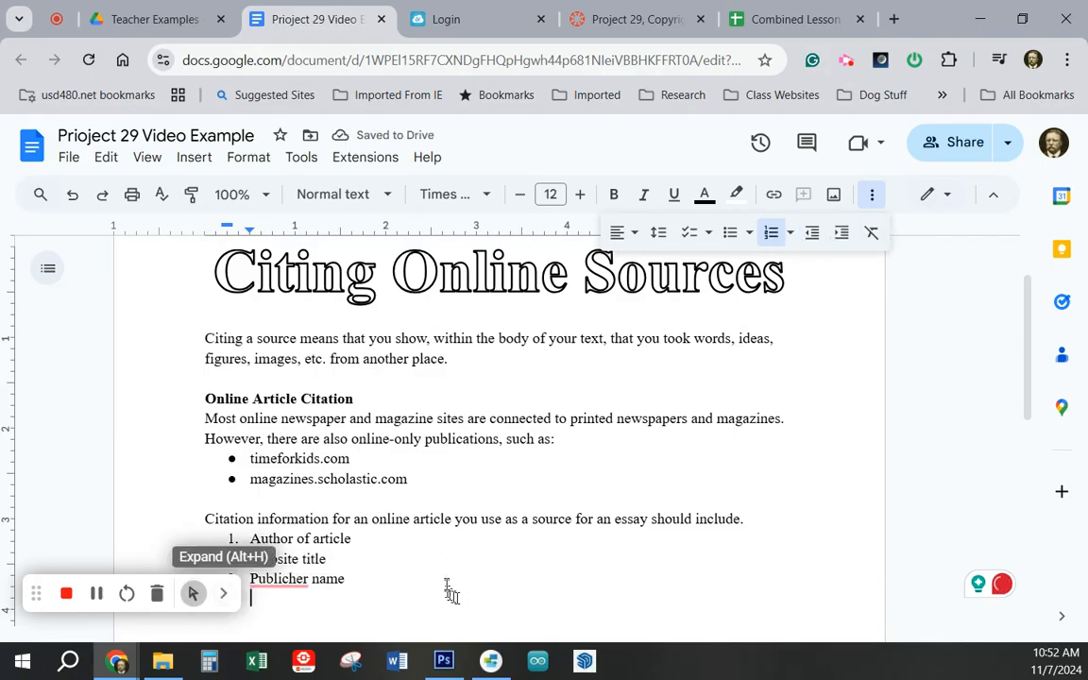
pyautogui.scroll(-2, 447, 554)
pyautogui.click(278, 389)
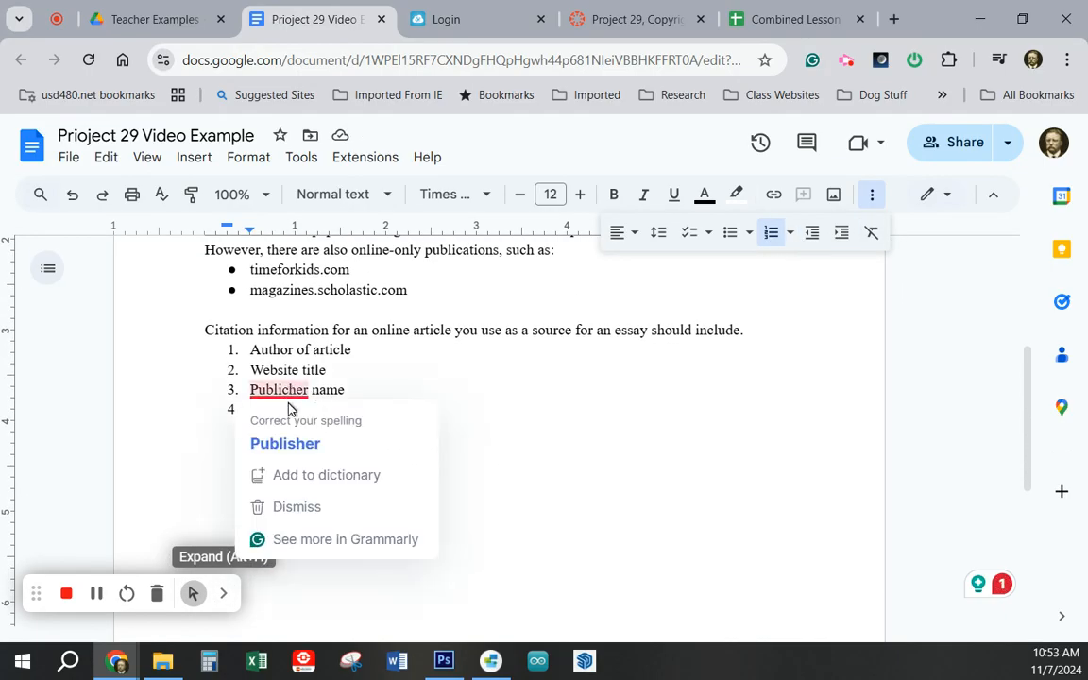
pyautogui.click(301, 445)
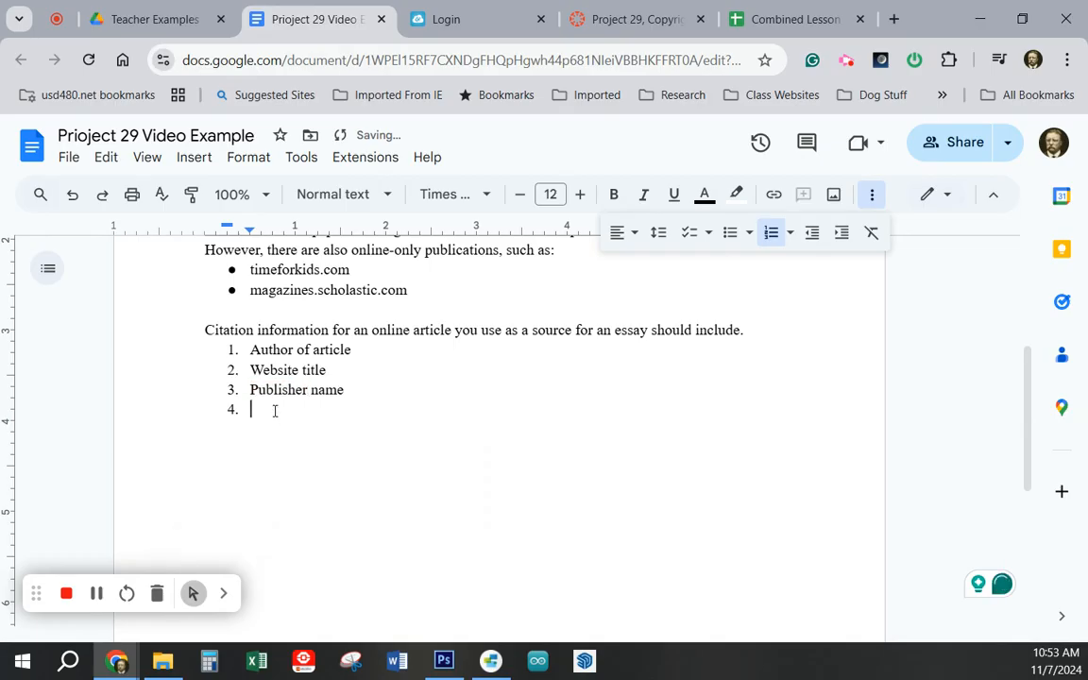
# Step: Add the numbered items "Date published", "Date you visited the site" and "URL of the page you used"
pyautogui.write('Date published')
pyautogui.press('Return')
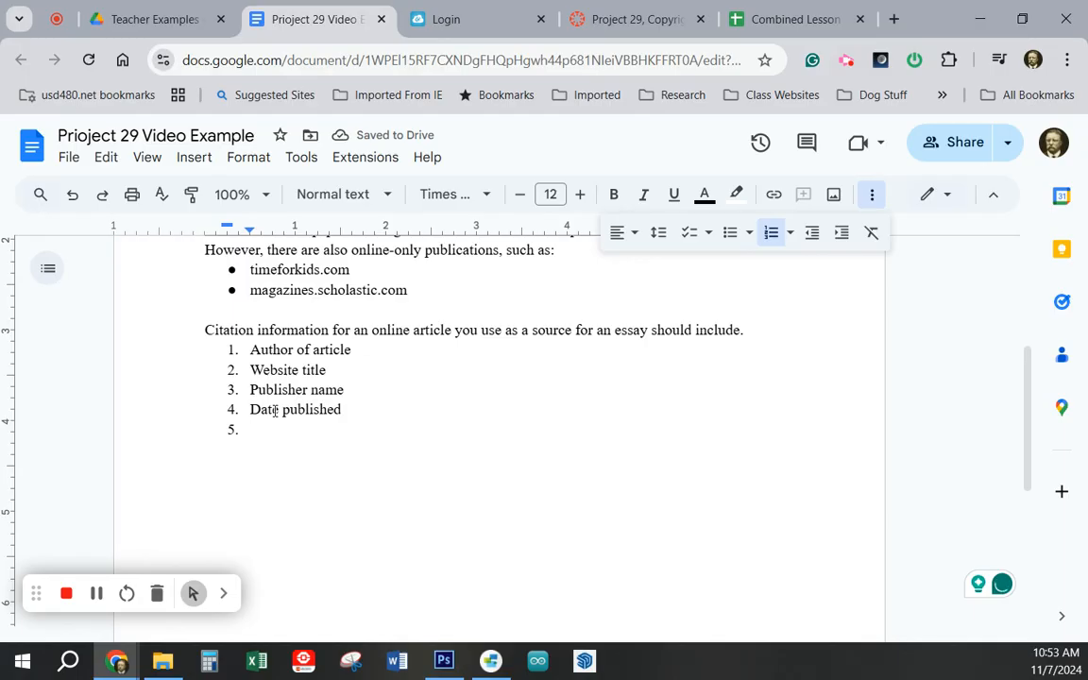
pyautogui.write('Date ')
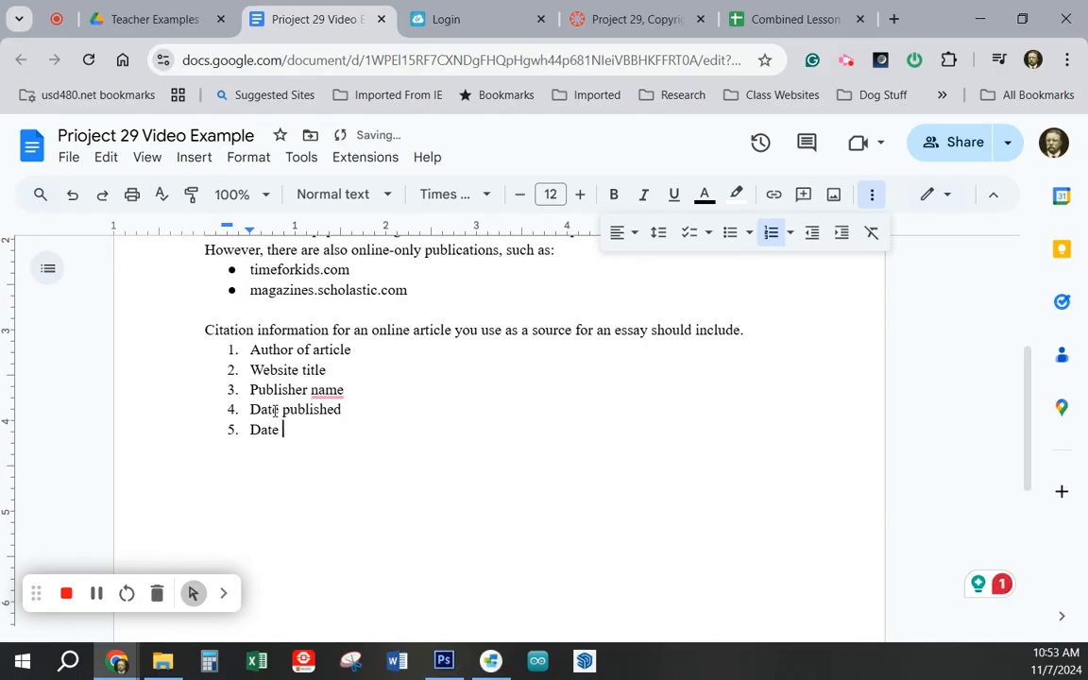
pyautogui.write('you visite')
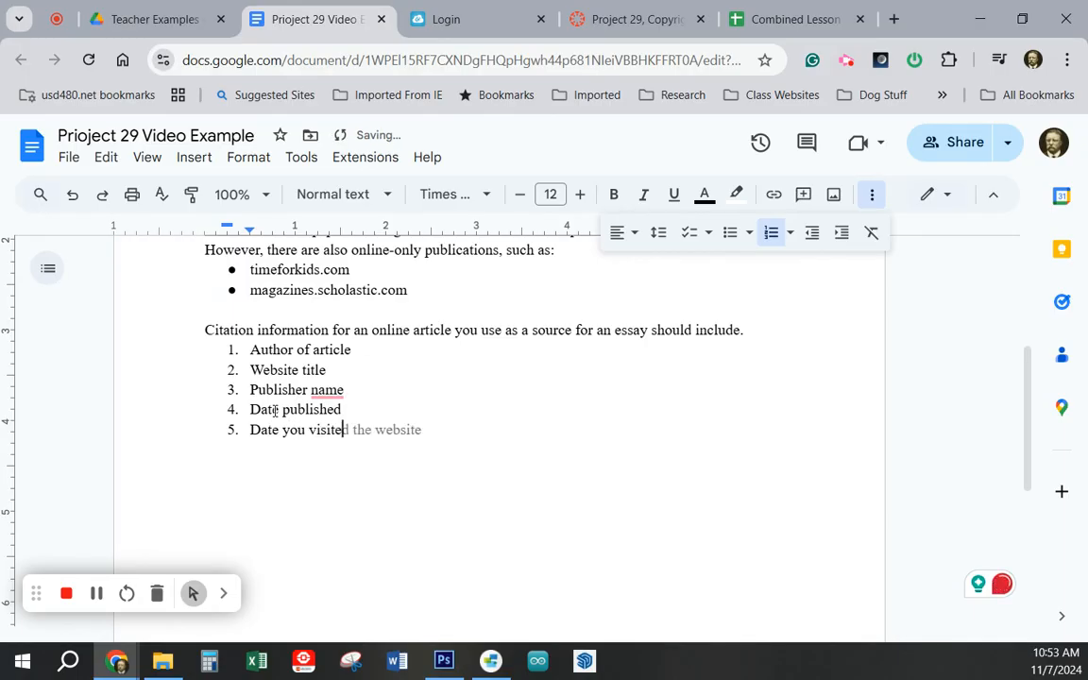
pyautogui.write('d the site')
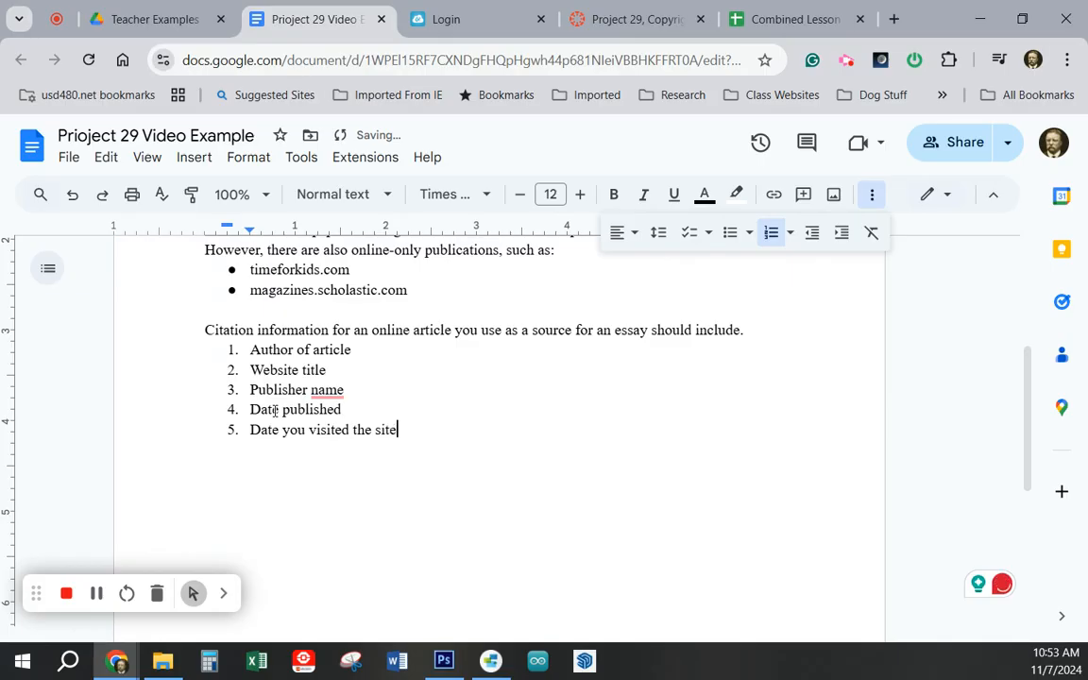
pyautogui.press('Return')
pyautogui.write('URL')
pyautogui.write('of the po')
pyautogui.press('BackSpace')
pyautogui.write('a')
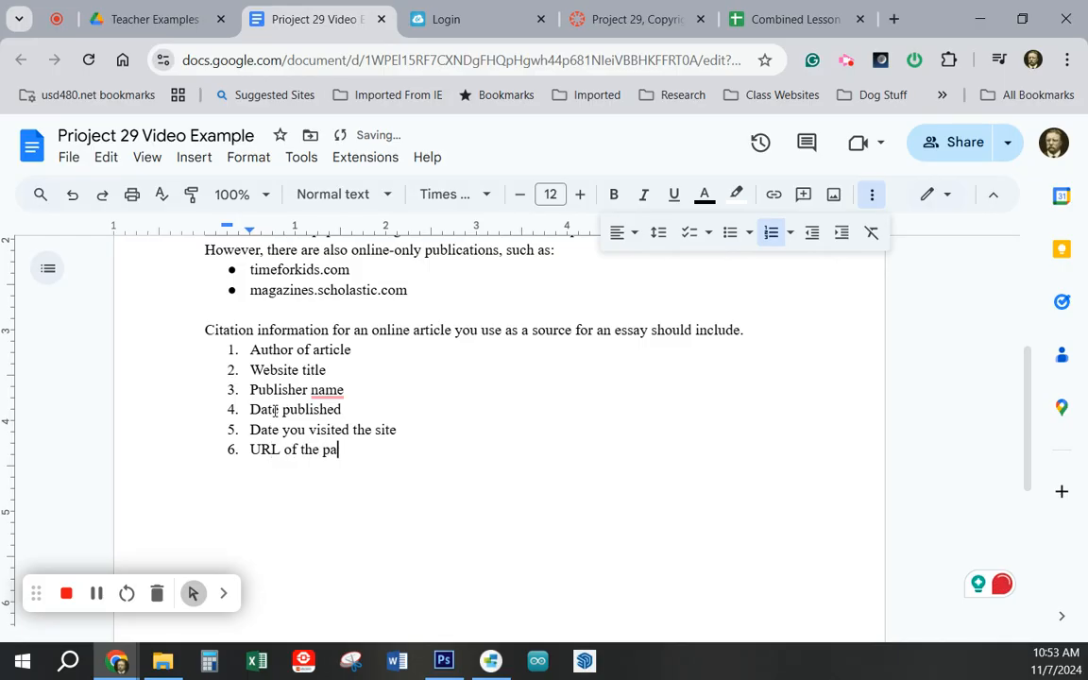
pyautogui.write('ge you used')
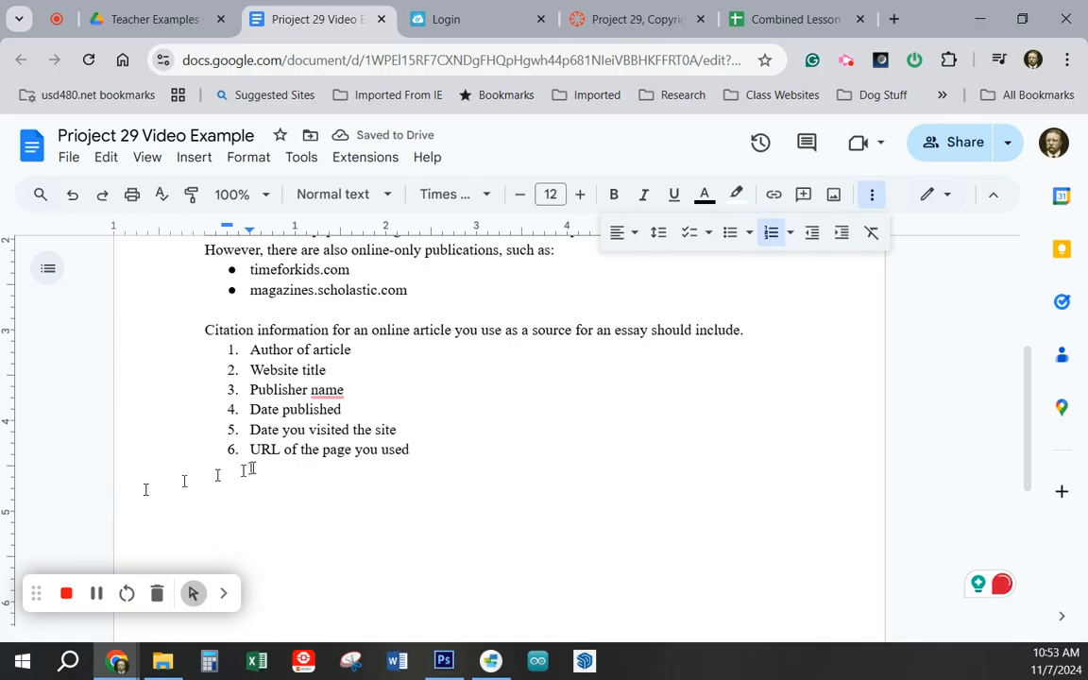
# Step: Insert "Article title" as a new second item after "Author of article" in the numbered list
pyautogui.click(361, 352)
pyautogui.press('Return')
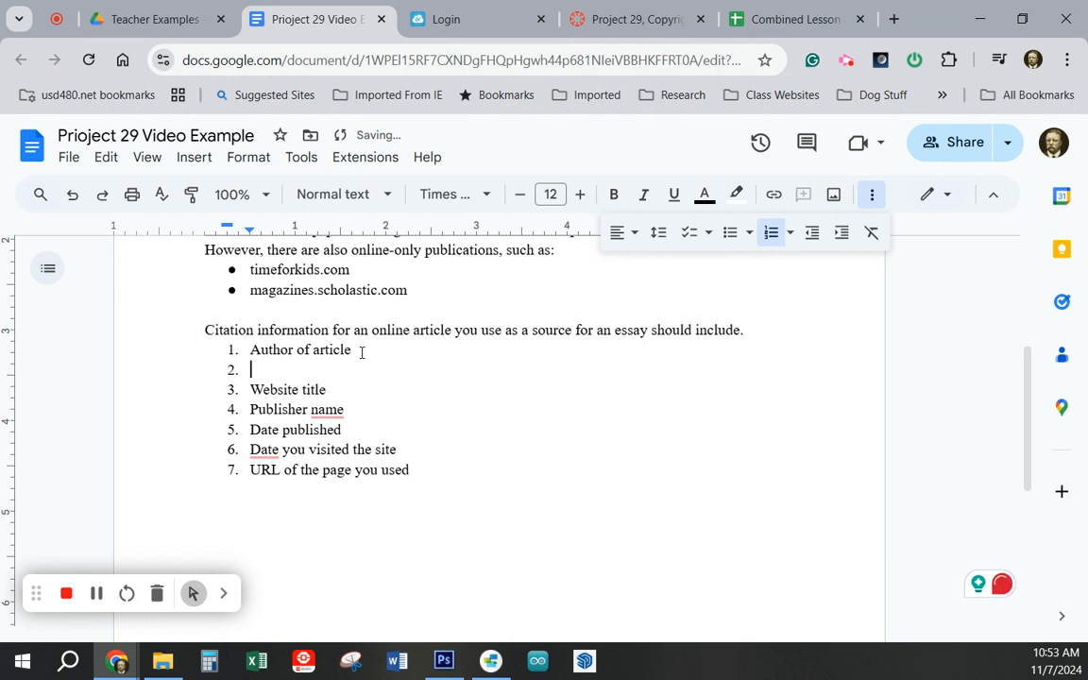
pyautogui.write('At')
pyautogui.press('BackSpace')
pyautogui.write('rticle ')
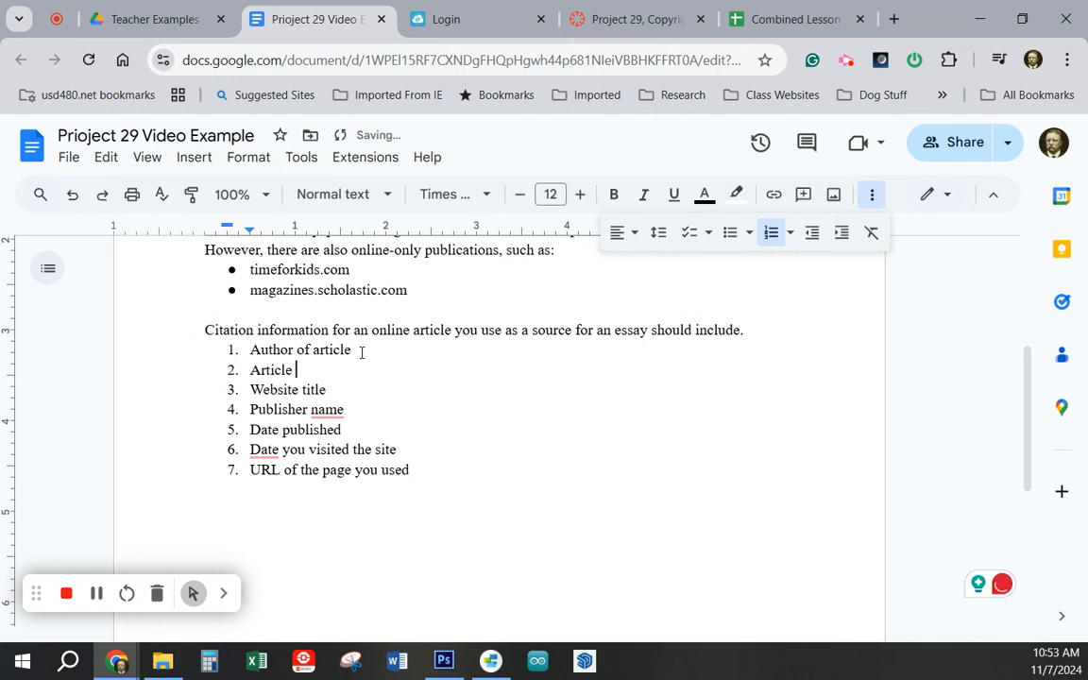
pyautogui.write('title')
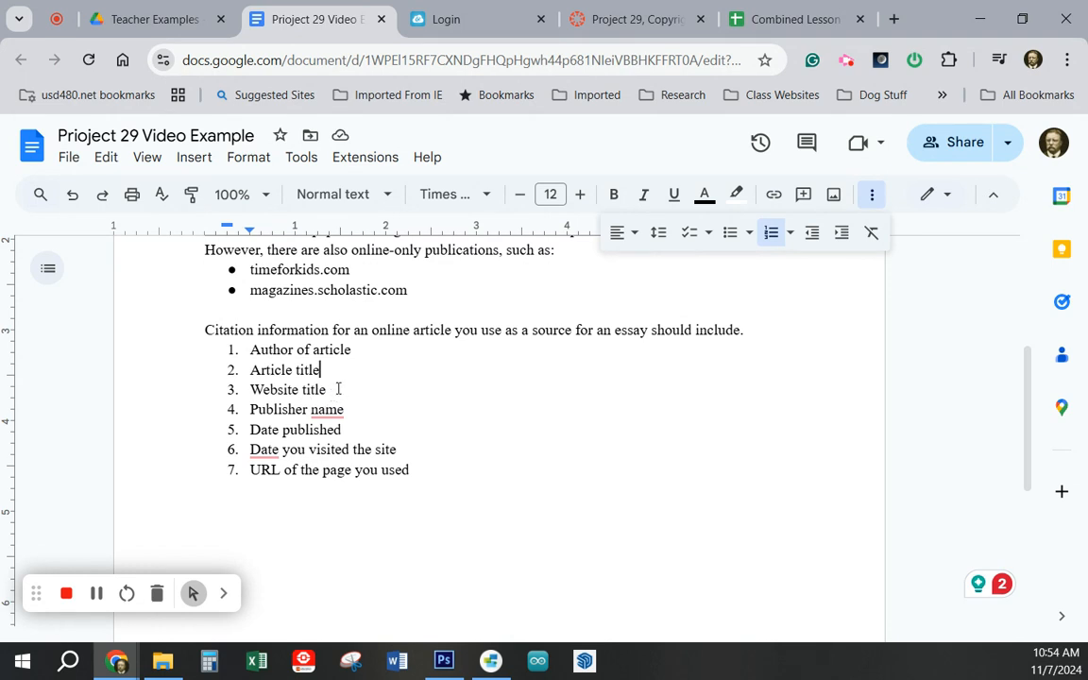
# Step: Append "(date accessed)" to the numbered item "Date you visited the site"
pyautogui.moveTo(326, 409)
pyautogui.click(354, 425)
pyautogui.click(408, 449)
pyautogui.write('(')
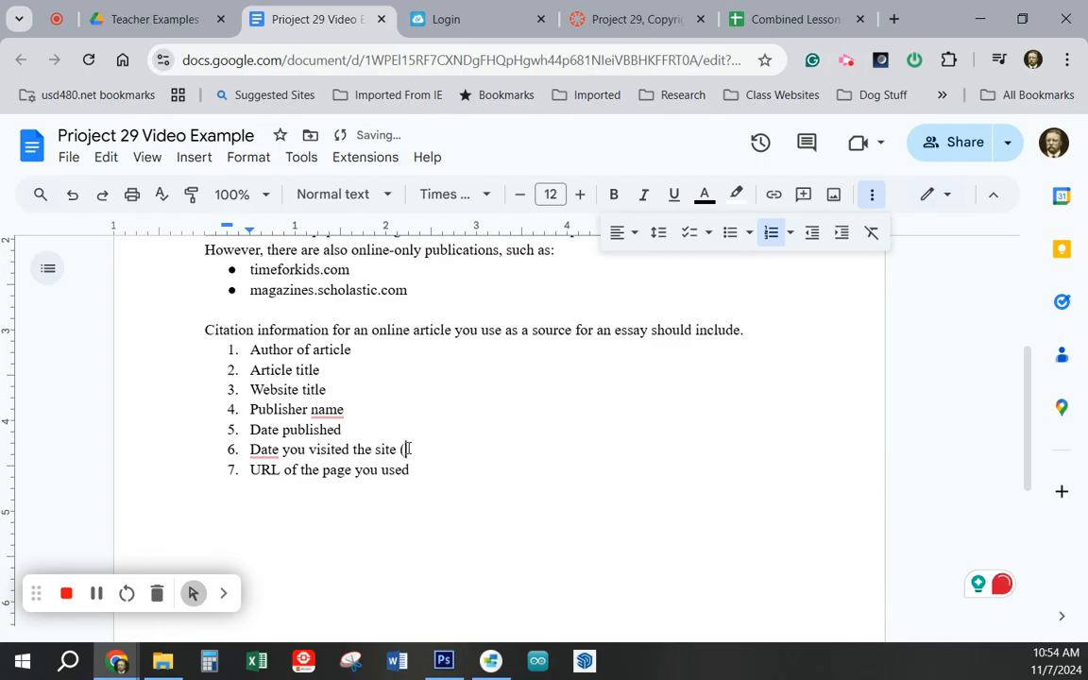
pyautogui.write('date accessed')
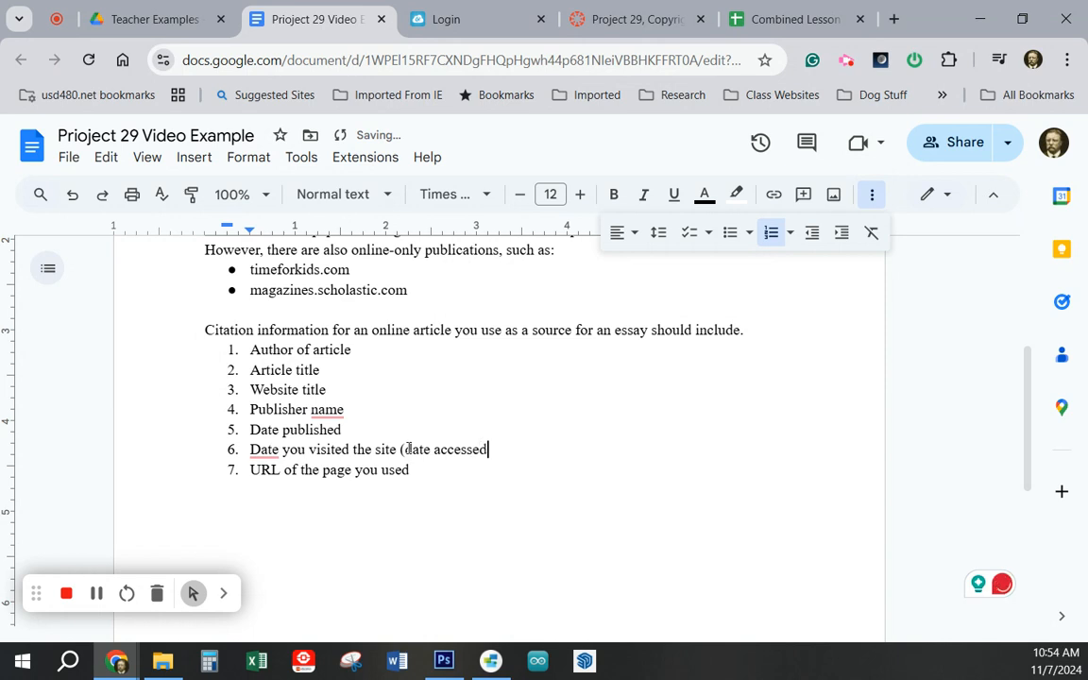
pyautogui.write(')')
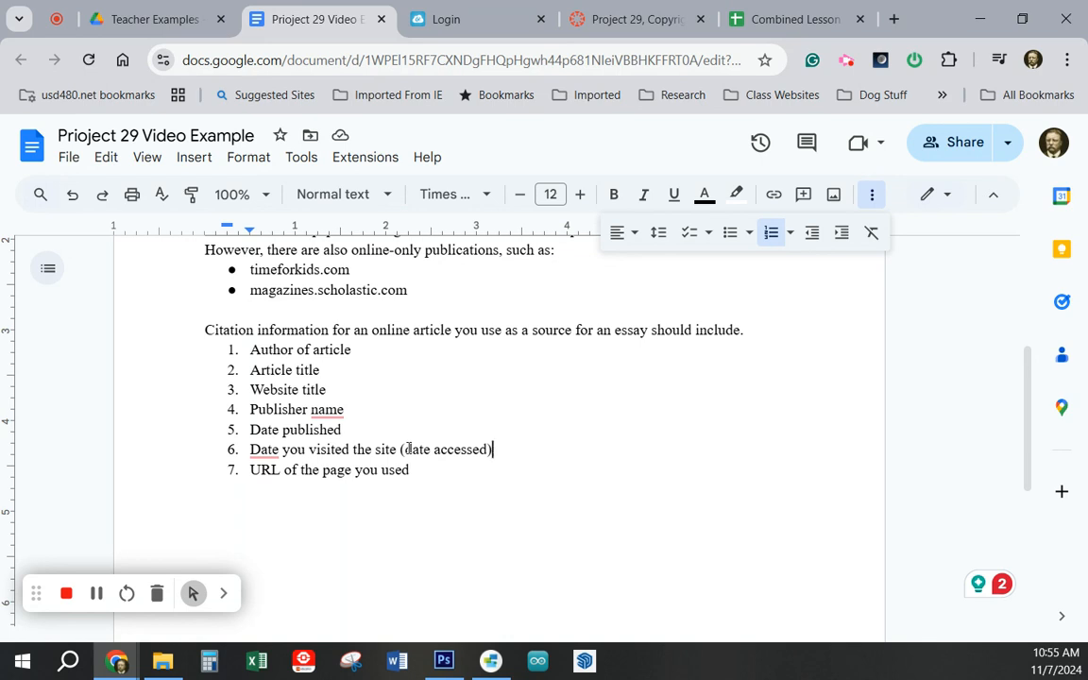
# Step: End the numbered list after "URL of the page you used" and leave one blank line below it
pyautogui.click(261, 480)
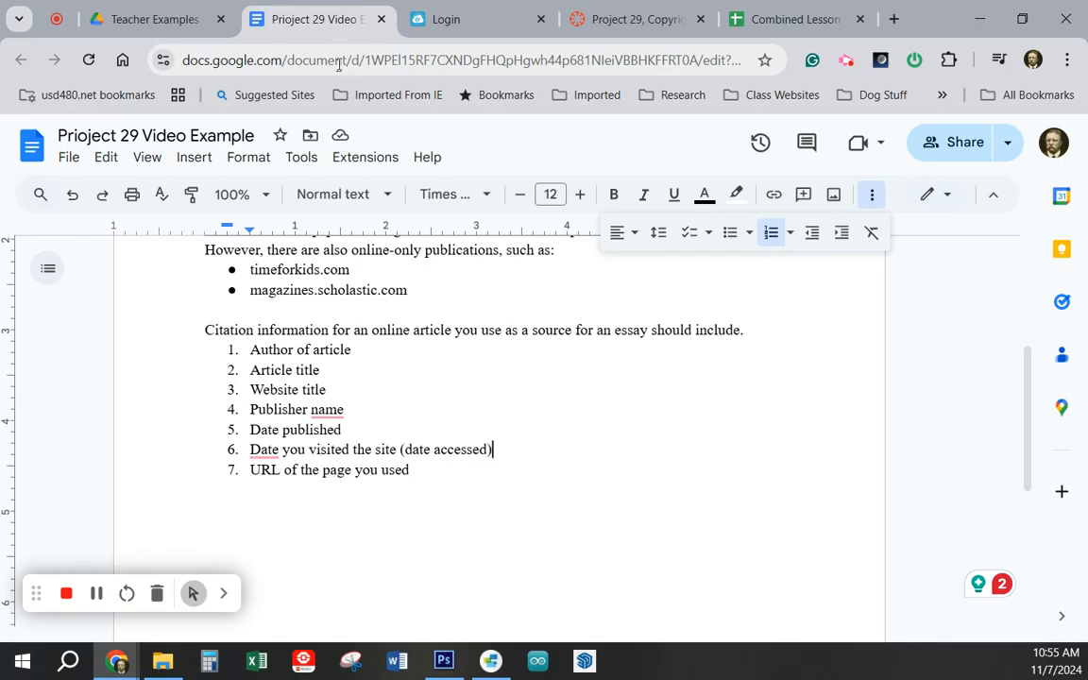
pyautogui.click(430, 473)
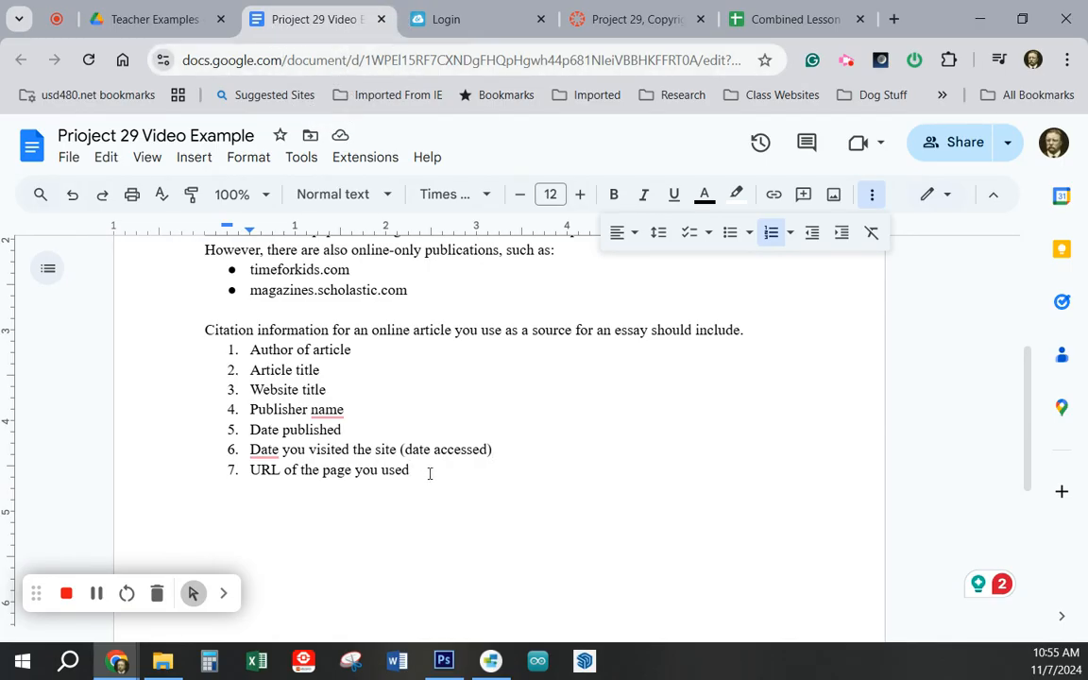
pyautogui.press('Return')
pyautogui.press('Return')
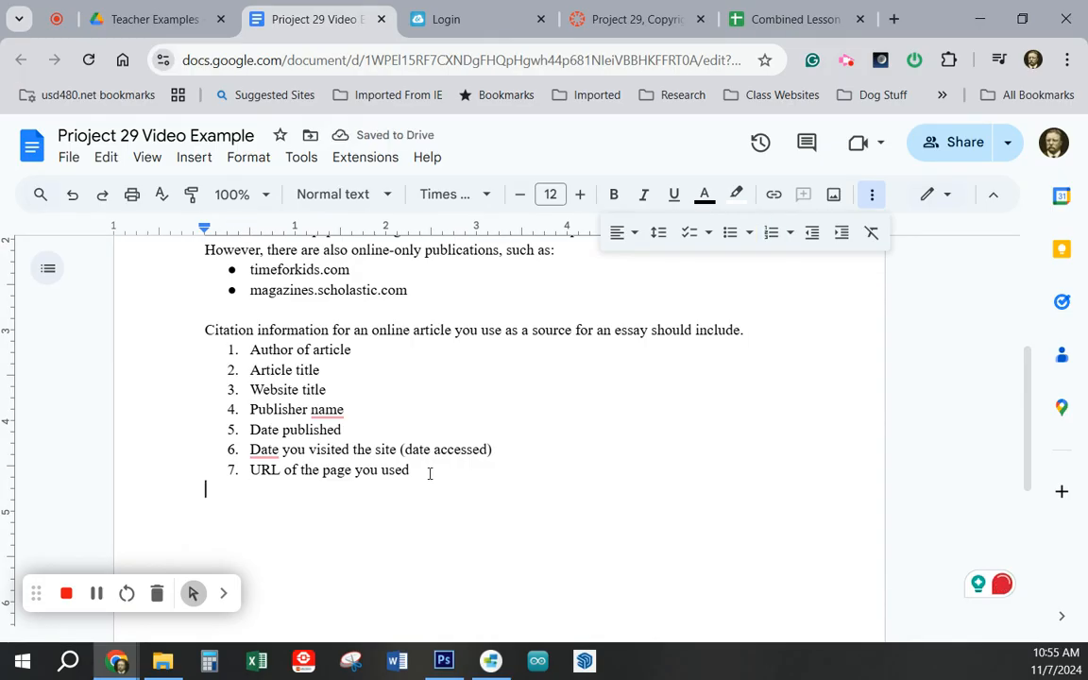
pyautogui.press('Return')
# Step: Write the heading "Professional Website Citation", correct the spelling of "Website" and start a new line below it
pyautogui.write('Profes')
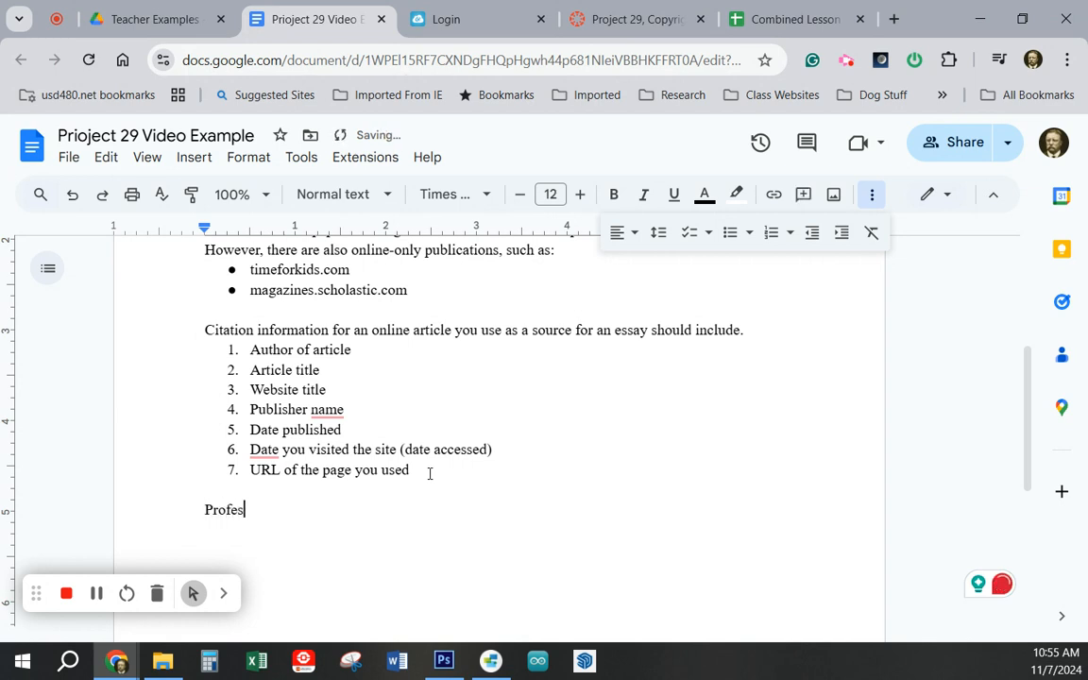
pyautogui.write('sional Wrbsite ')
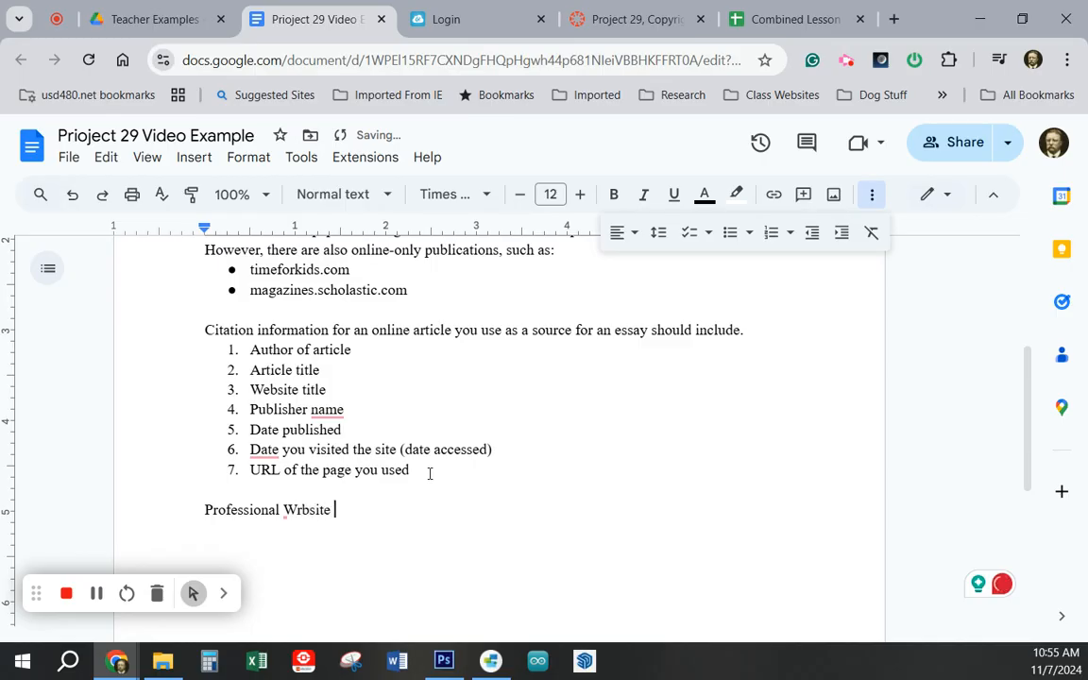
pyautogui.write('Citation')
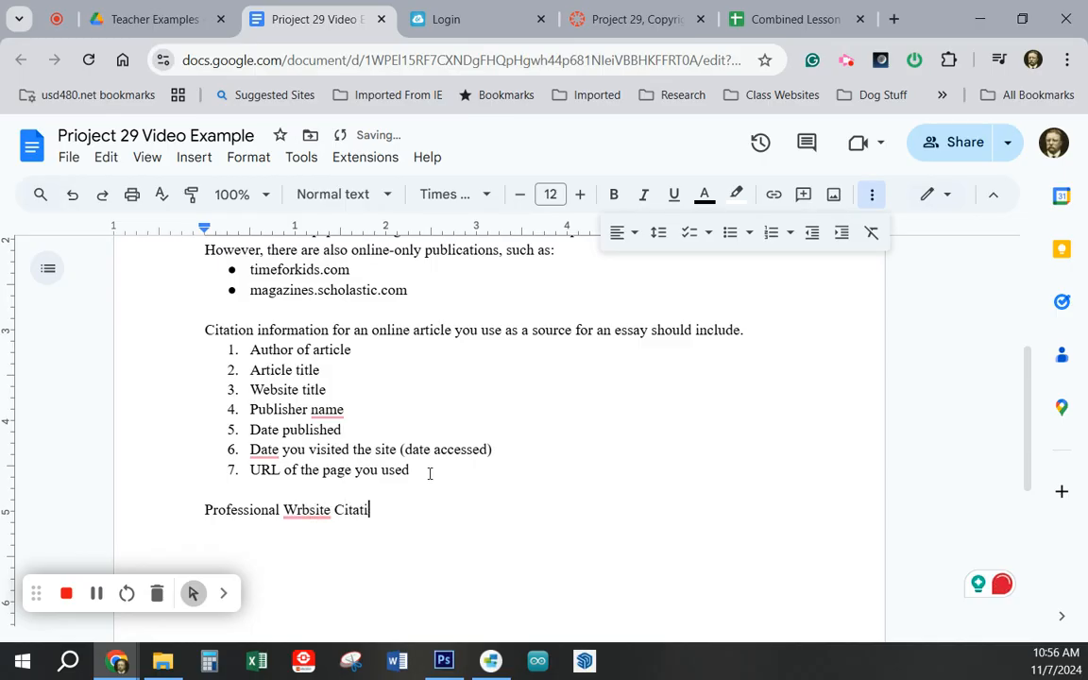
pyautogui.click(304, 510)
pyautogui.click(364, 385)
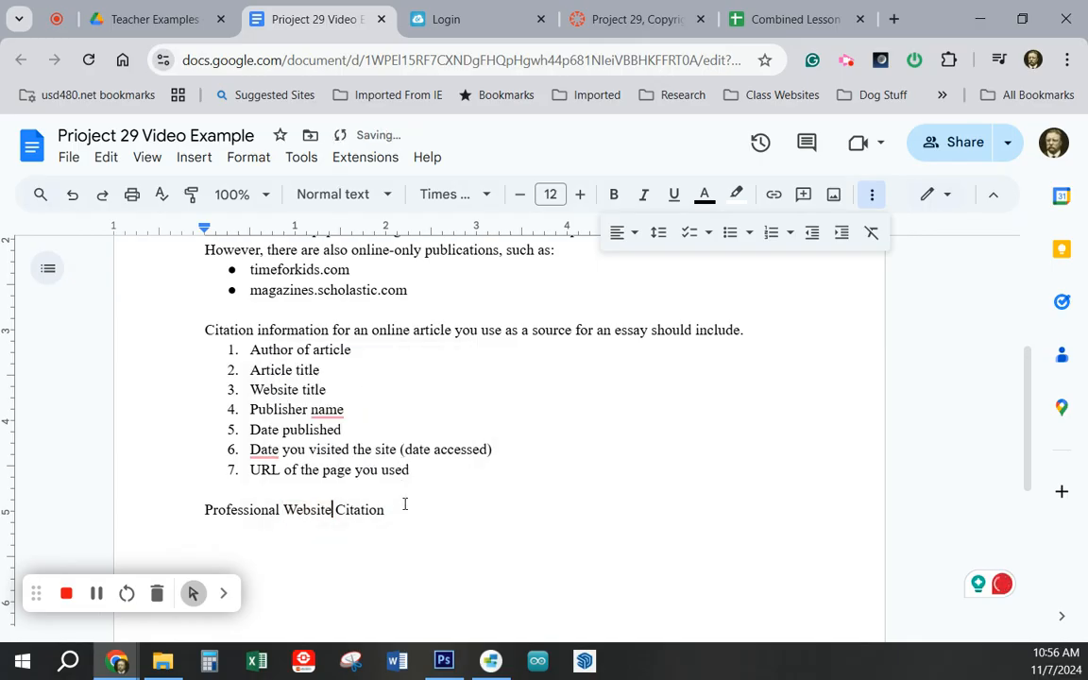
pyautogui.press('Return')
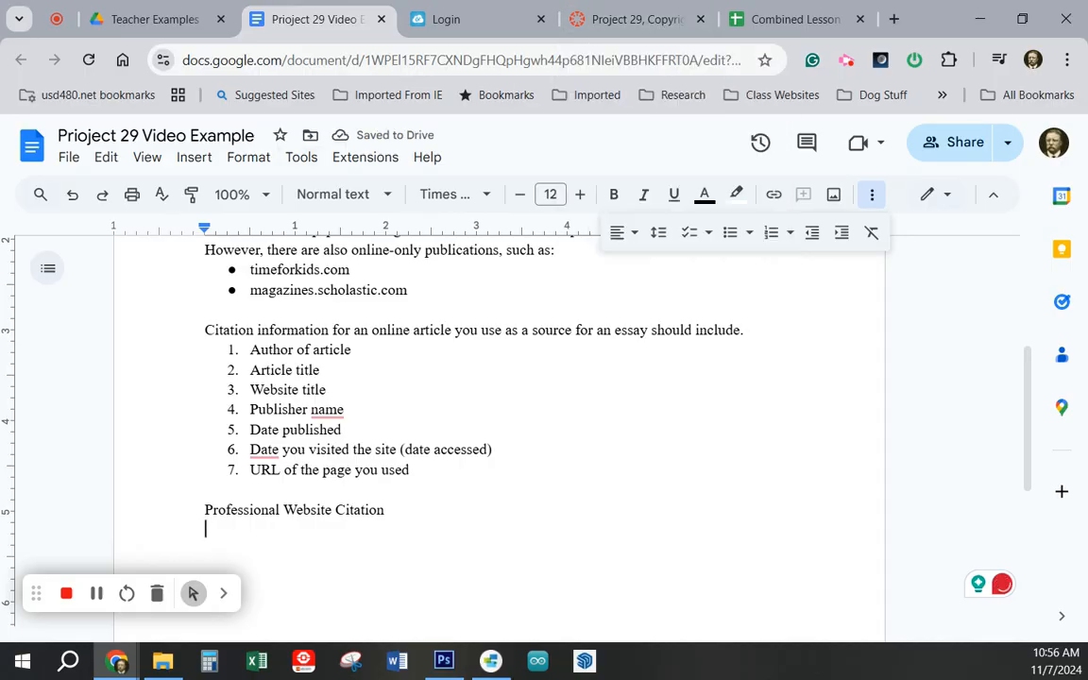
# Step: Copy the paragraph about professional sites from the Canvas assignment and paste it below the "Professional Website Citation" heading in the Google Docs document
pyautogui.click(642, 35)
pyautogui.scroll(-3, 513, 444)
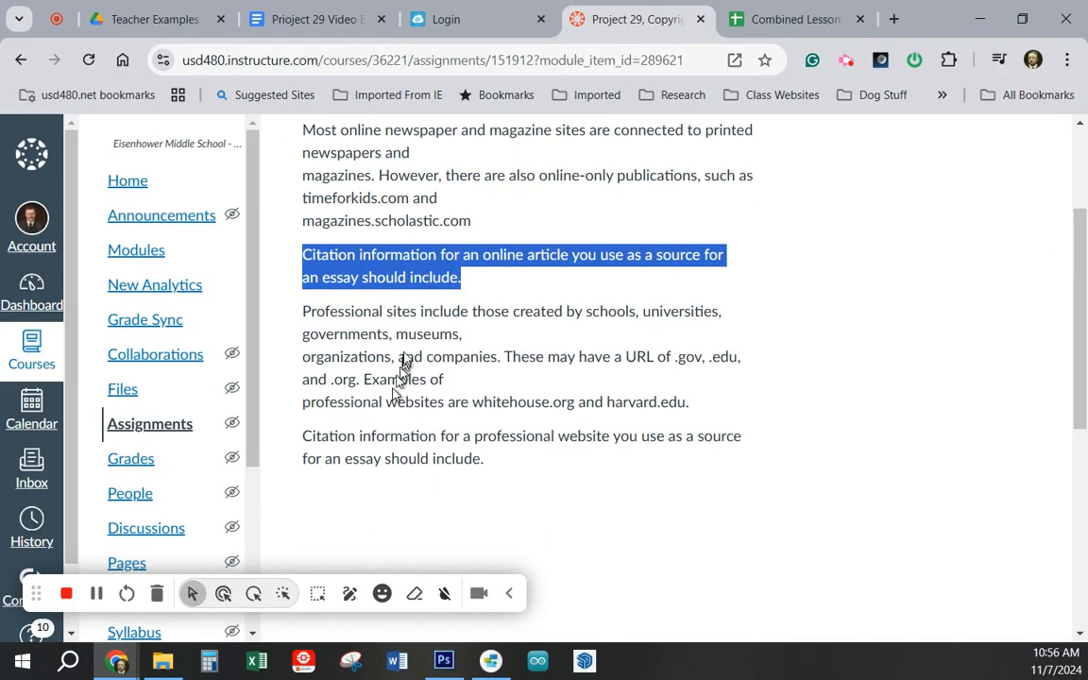
pyautogui.click(303, 311)
pyautogui.moveTo(303, 311); pyautogui.dragTo(692, 421)
pyautogui.hotkey('ctrl', 'c')
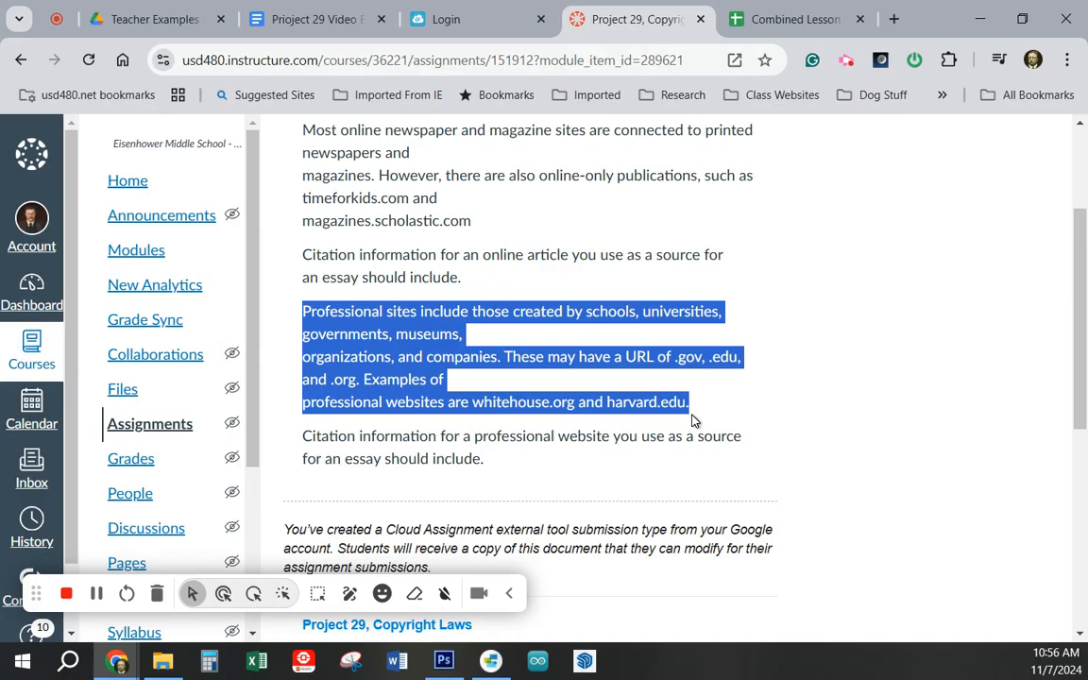
pyautogui.click(319, 20)
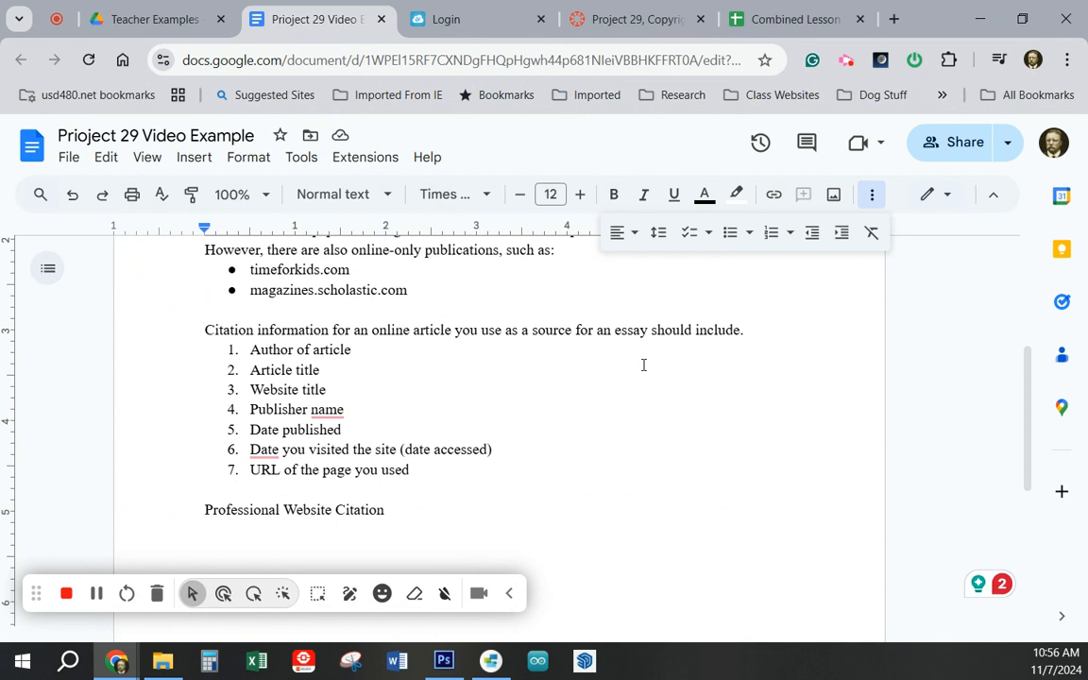
pyautogui.hotkey('ctrl', 'v')
# Step: Remove the line breaks before "organizations" and "professional websites" in the pasted paragraph so the text runs continuously
pyautogui.scroll(-1, 643, 364)
pyautogui.click(204, 449)
pyautogui.press('BackSpace')
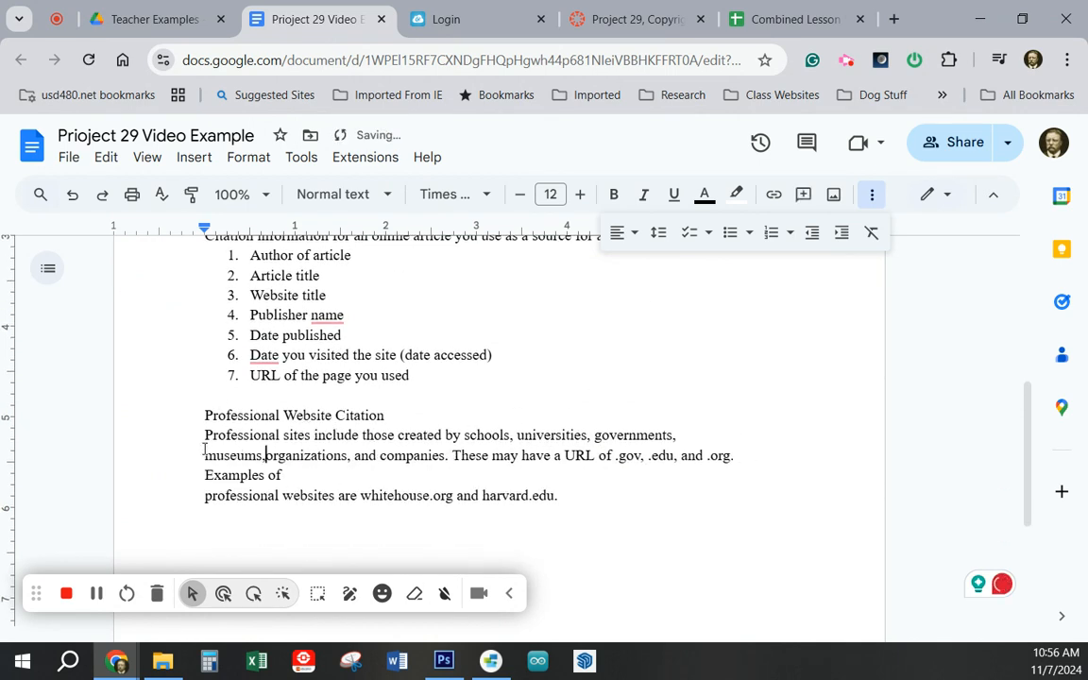
pyautogui.click(203, 473)
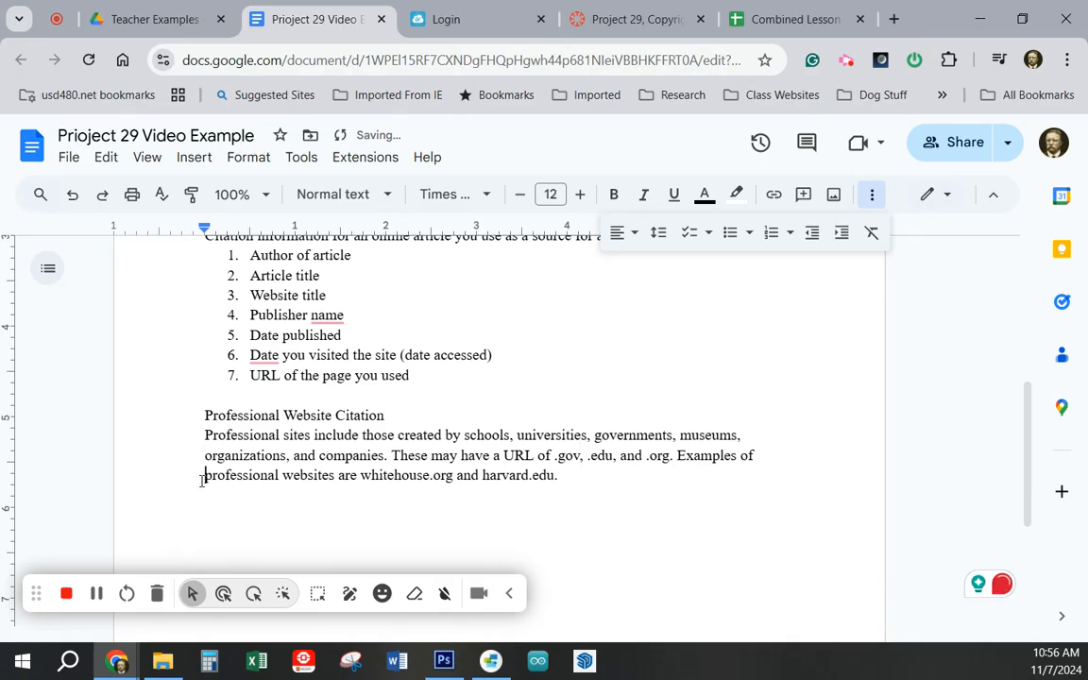
pyautogui.press('BackSpace')
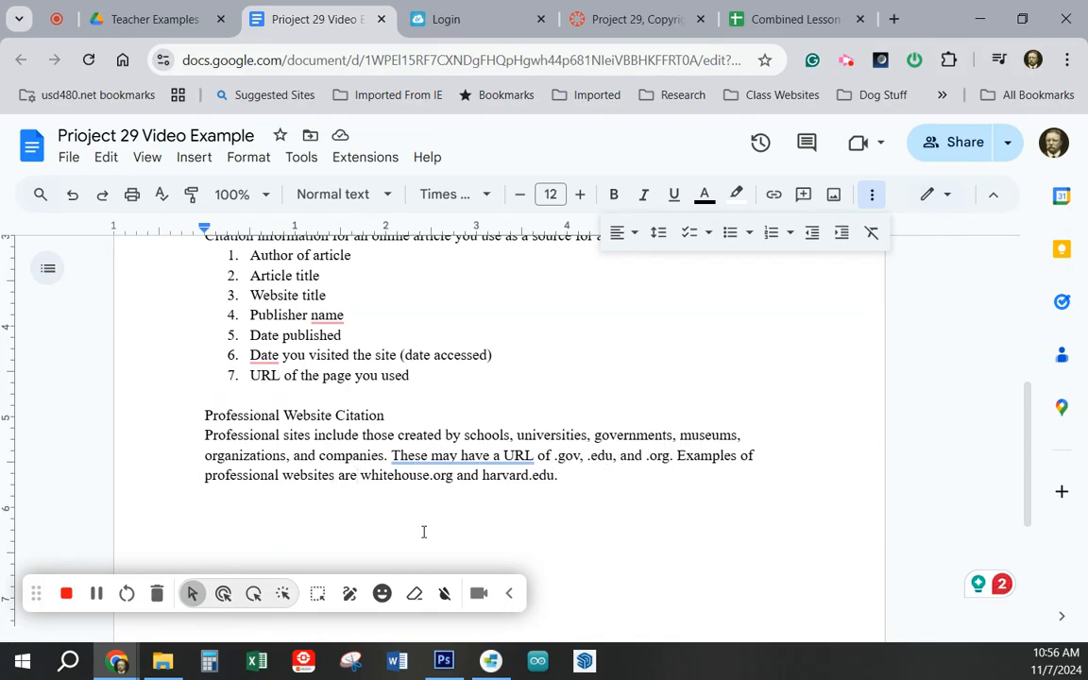
# Step: Put a colon after "professional websites are" and place "whitehouse.org" and "harvard.edu" on separate lines, removing "and" and the final period
pyautogui.write(':')
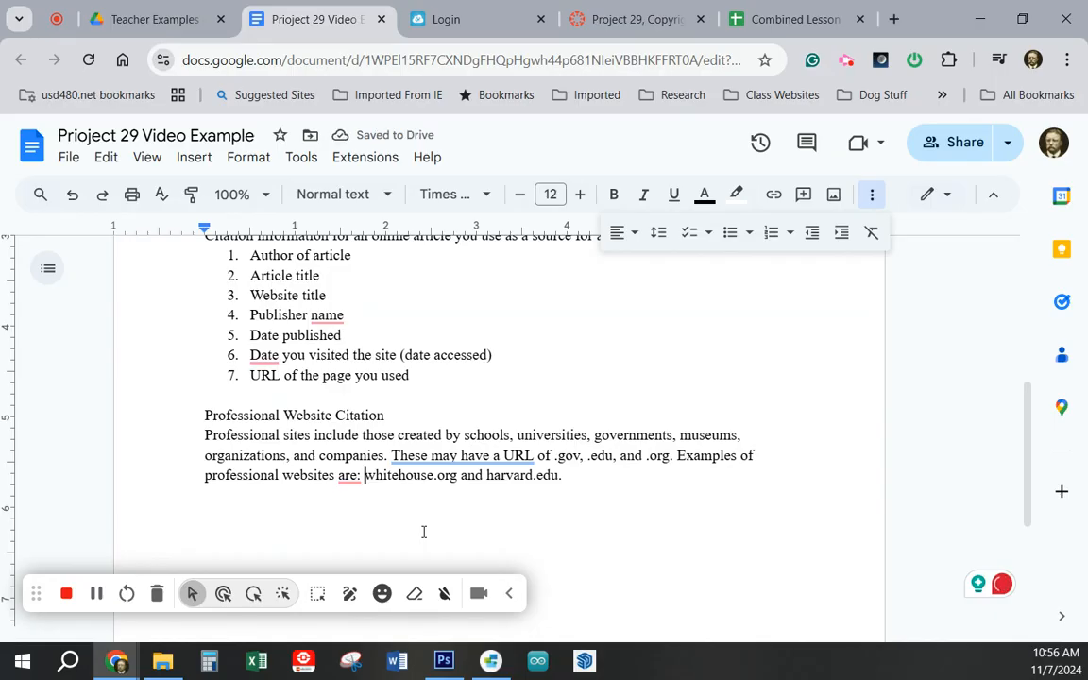
pyautogui.press('Return')
pyautogui.click(327, 495)
pyautogui.press('BackSpace')
pyautogui.press('BackSpace')
pyautogui.press('BackSpace')
pyautogui.press('BackSpace')
pyautogui.press('Return')
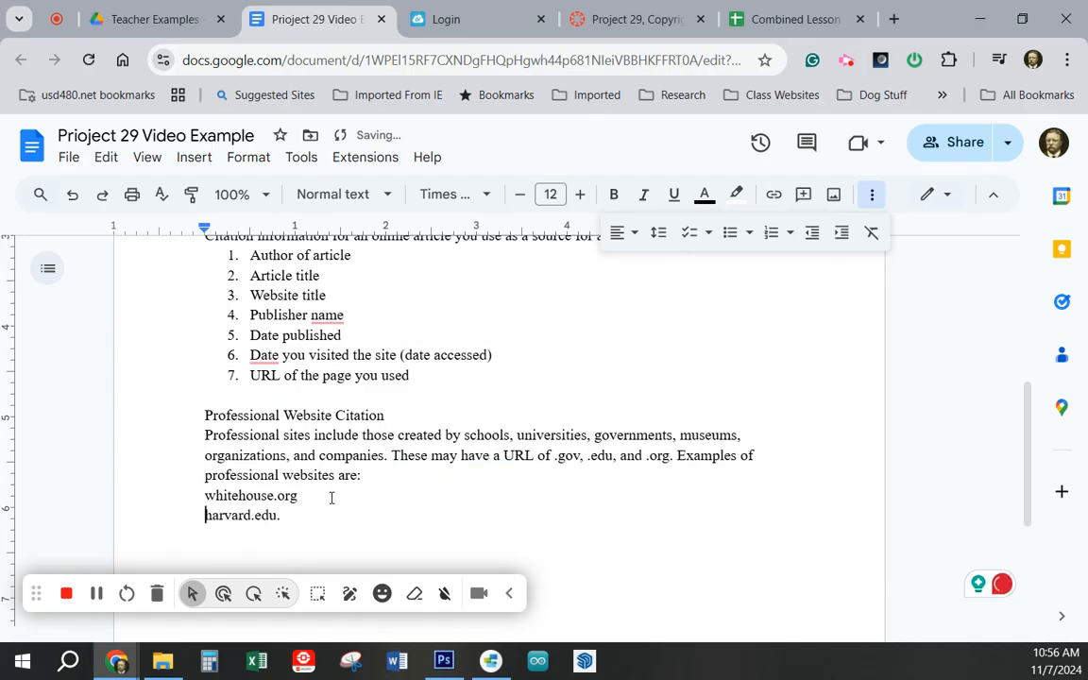
pyautogui.click(284, 517)
pyautogui.press('BackSpace')
# Step: Format "whitehouse.org" and "harvard.edu" as a bulleted list, then end the list and leave one blank line below it
pyautogui.moveTo(286, 518); pyautogui.dragTo(201, 498)
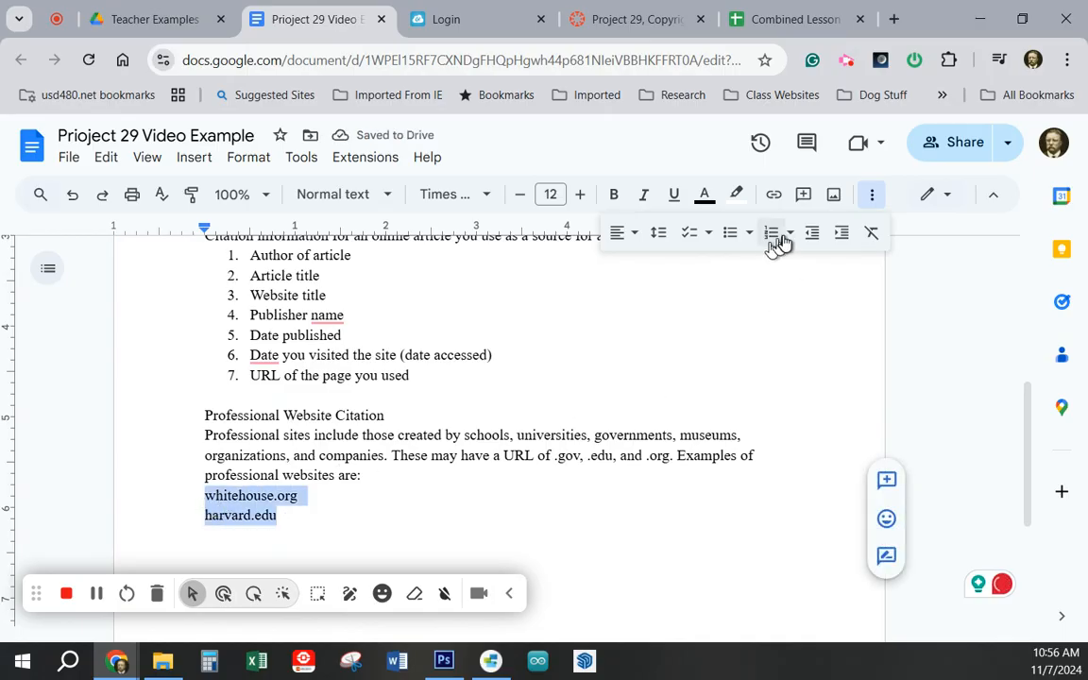
pyautogui.click(730, 233)
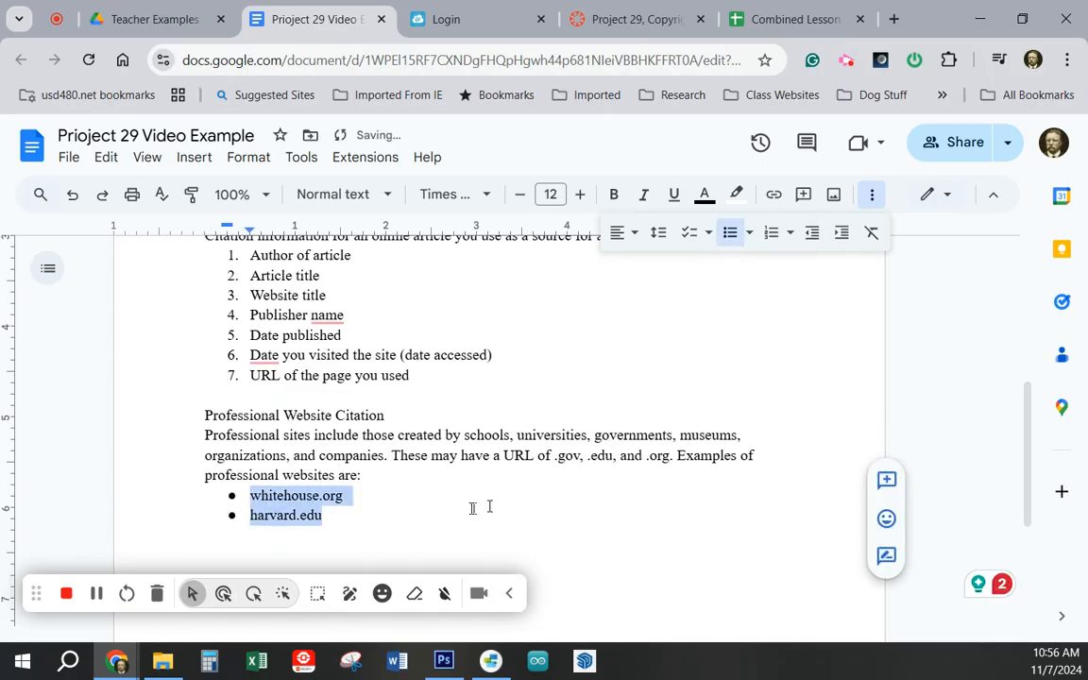
pyautogui.click(427, 529)
pyautogui.press('Return')
pyautogui.press('Return')
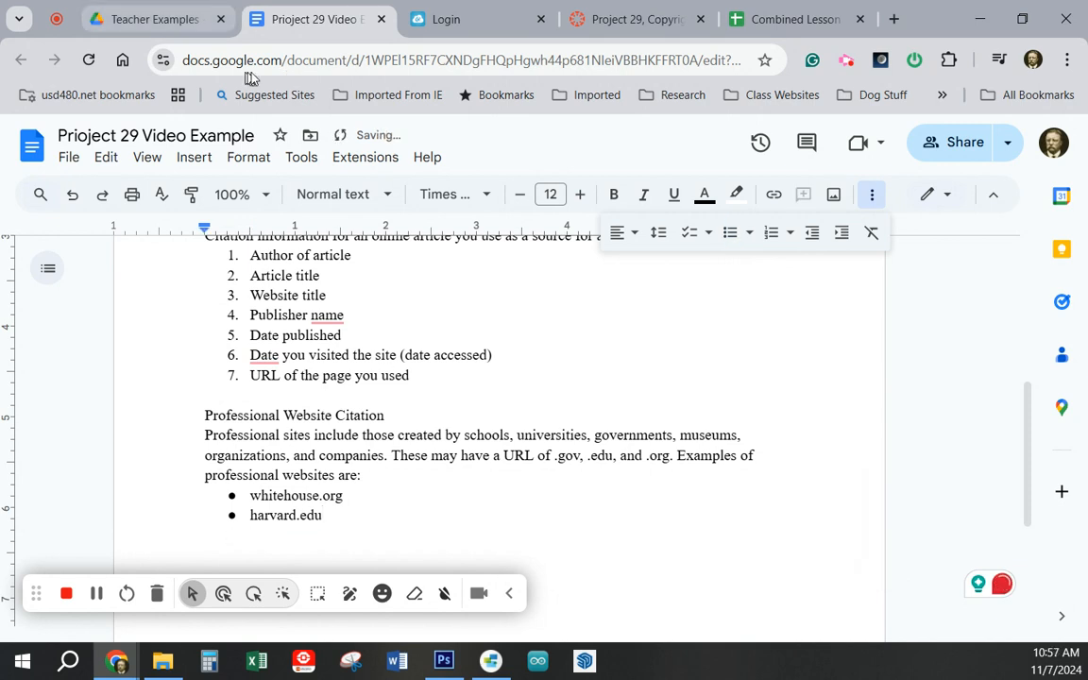
# Step: Copy the professional website citation information sentence from the Canvas assignment, paste it below the bullets in the Google Docs document and remove its line break
pyautogui.scroll(2, 477, 286)
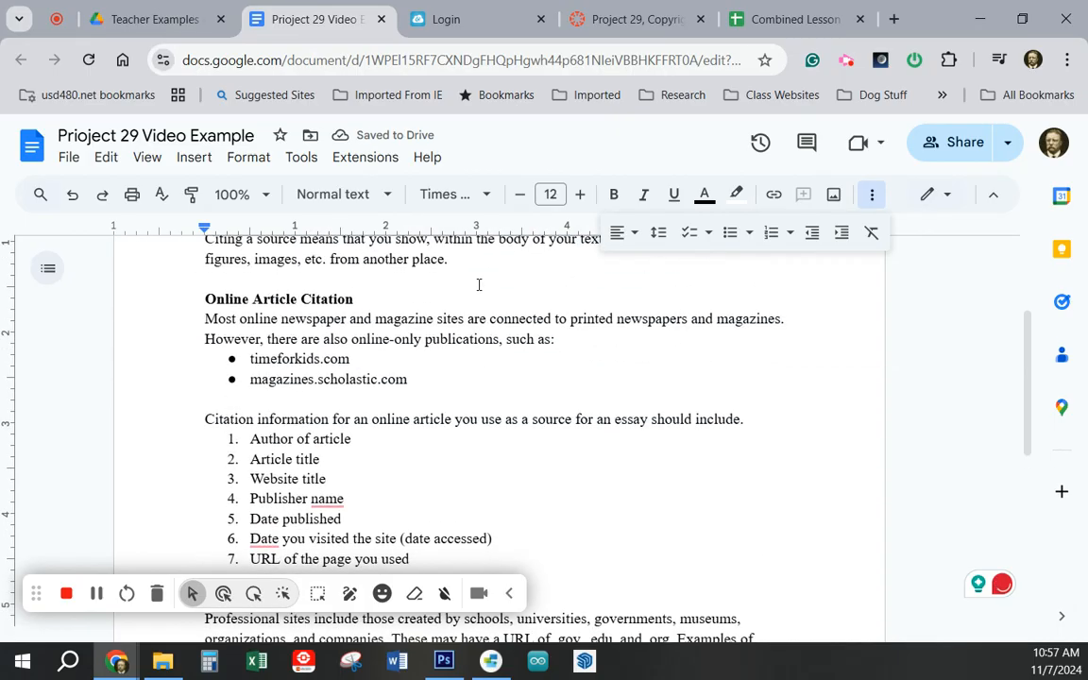
pyautogui.scroll(-1, 477, 287)
pyautogui.scroll(-2, 472, 274)
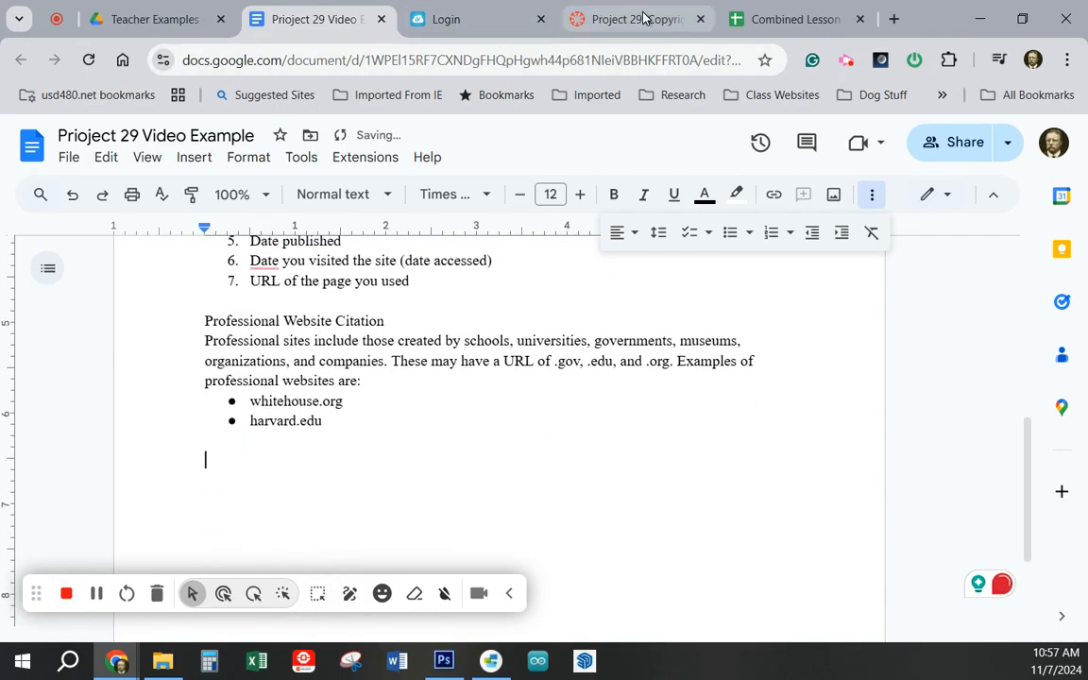
pyautogui.click(573, 17)
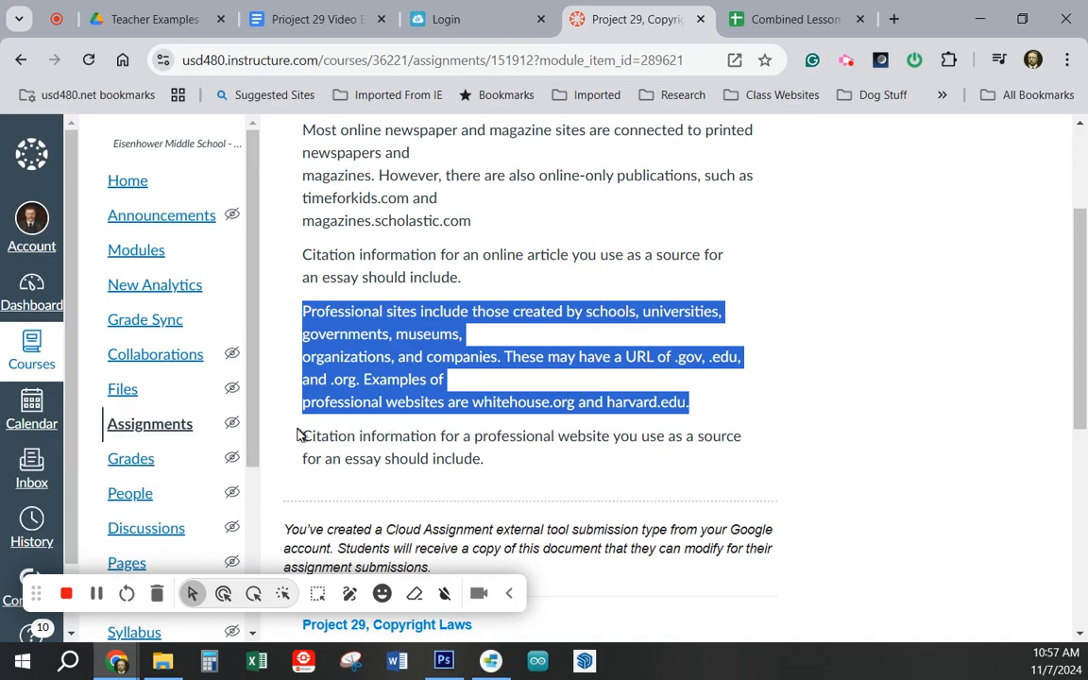
pyautogui.moveTo(300, 437); pyautogui.dragTo(495, 455)
pyautogui.hotkey('ctrl', 'c')
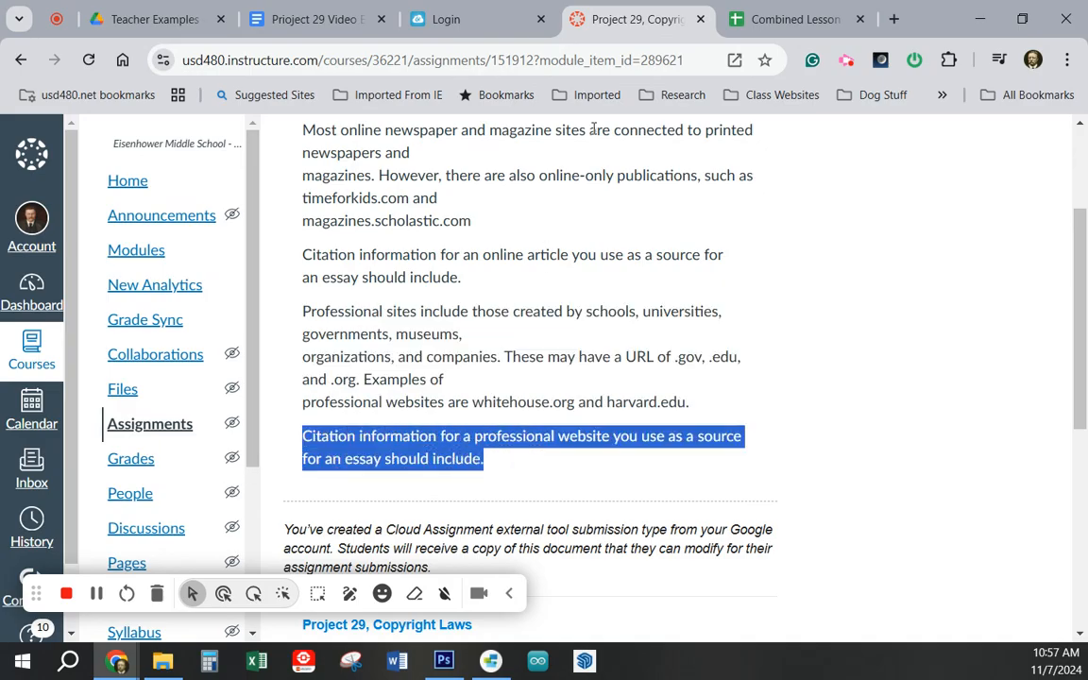
pyautogui.click(314, 34)
pyautogui.click(317, 31)
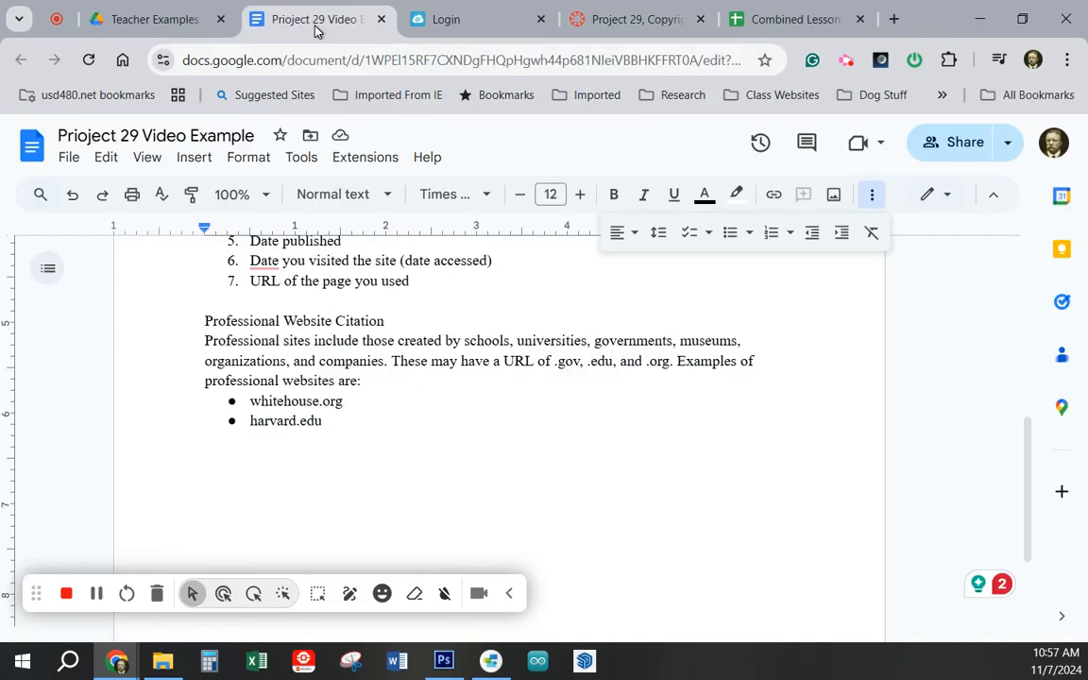
pyautogui.hotkey('ctrl', 'v')
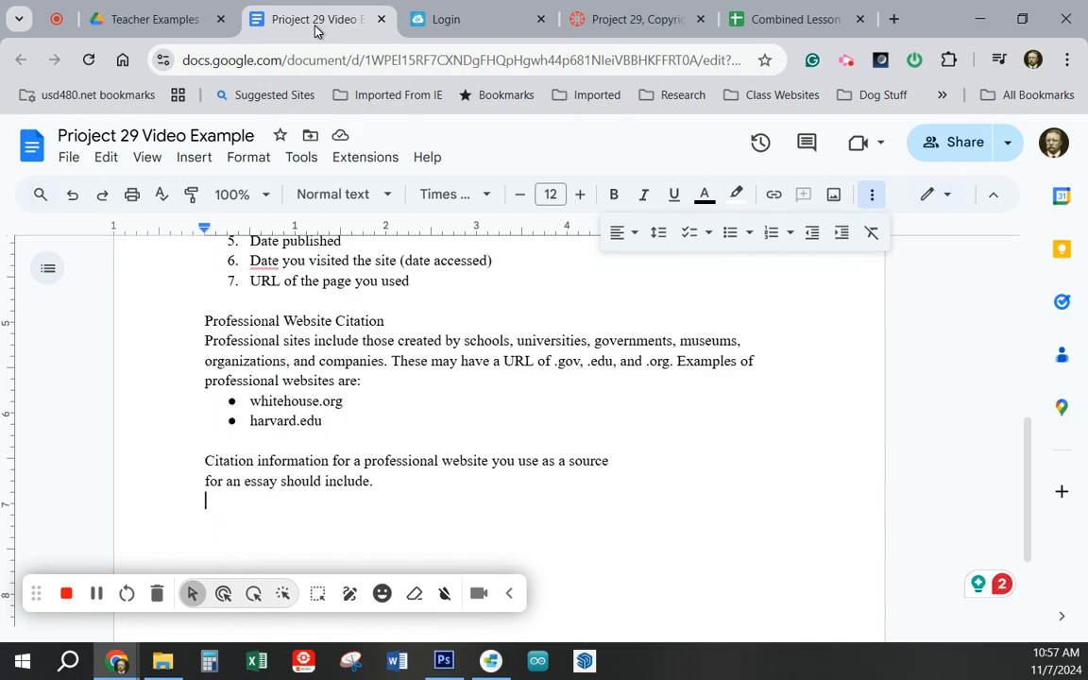
pyautogui.click(206, 481)
pyautogui.press('BackSpace')
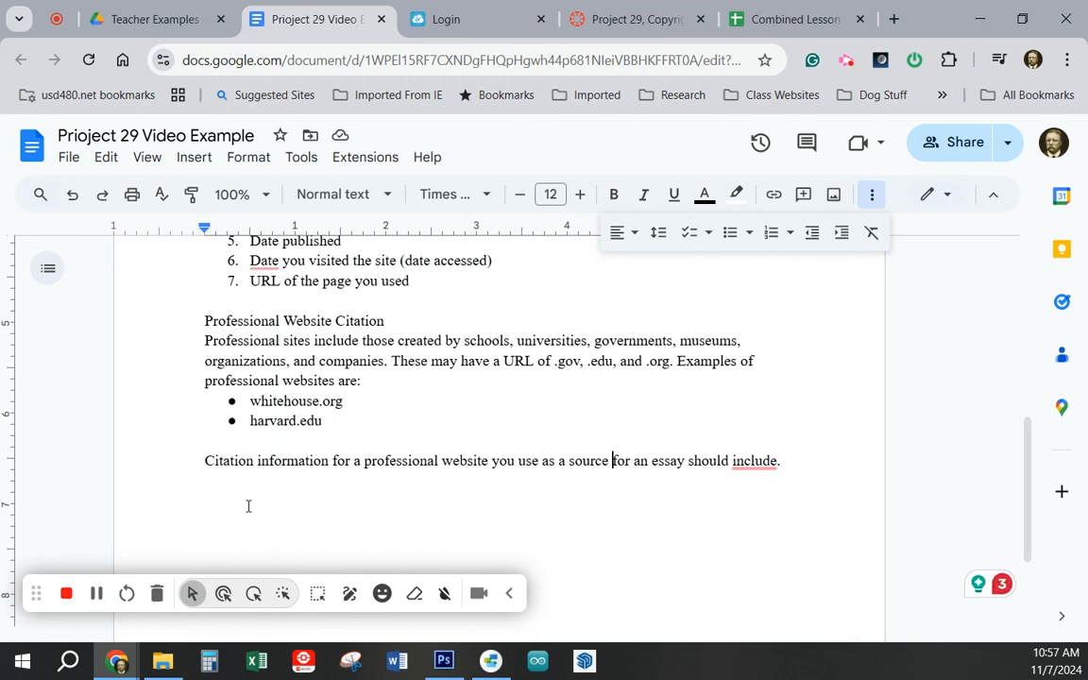
pyautogui.press('ctrl')
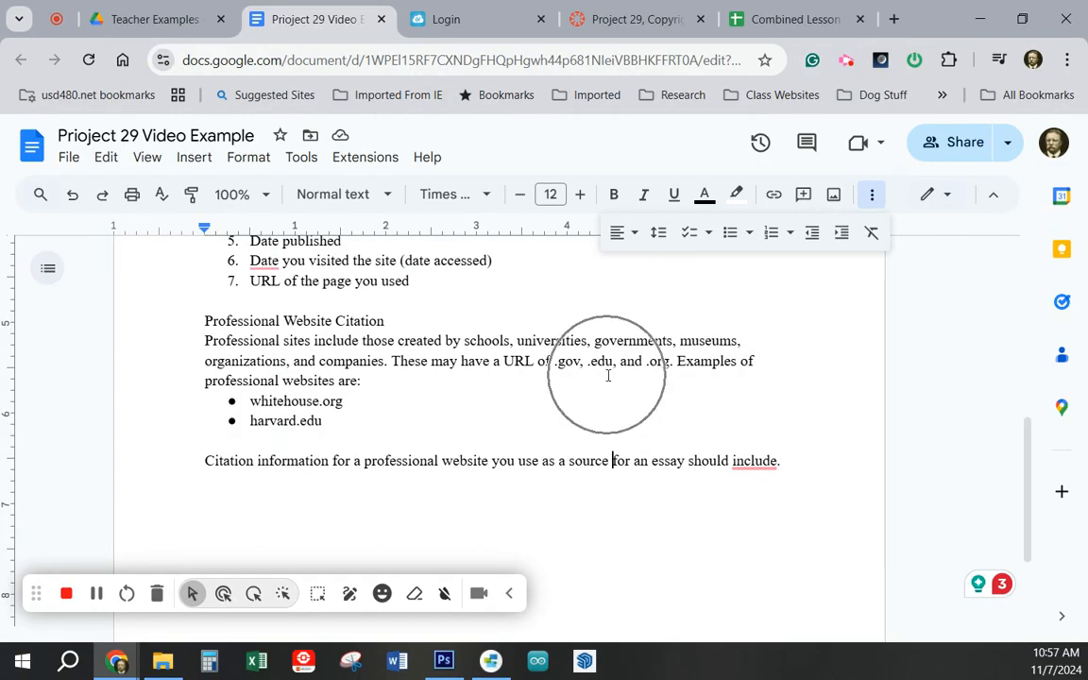
pyautogui.press('ctrl')
pyautogui.press('ctrl')
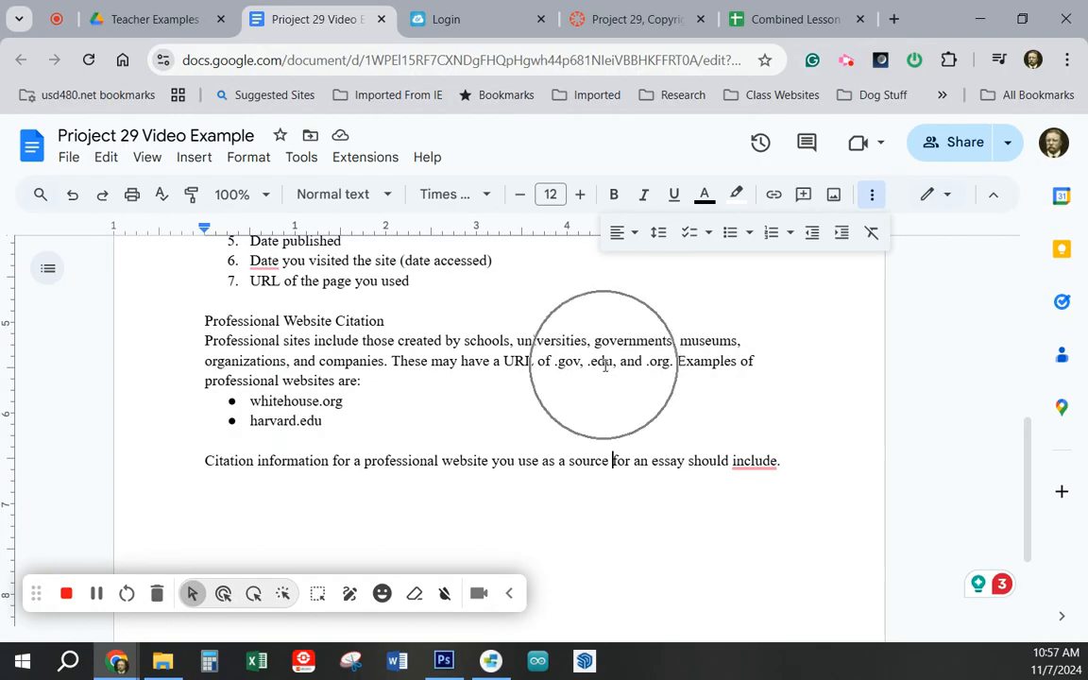
pyautogui.press('ctrl')
pyautogui.press('ctrl')
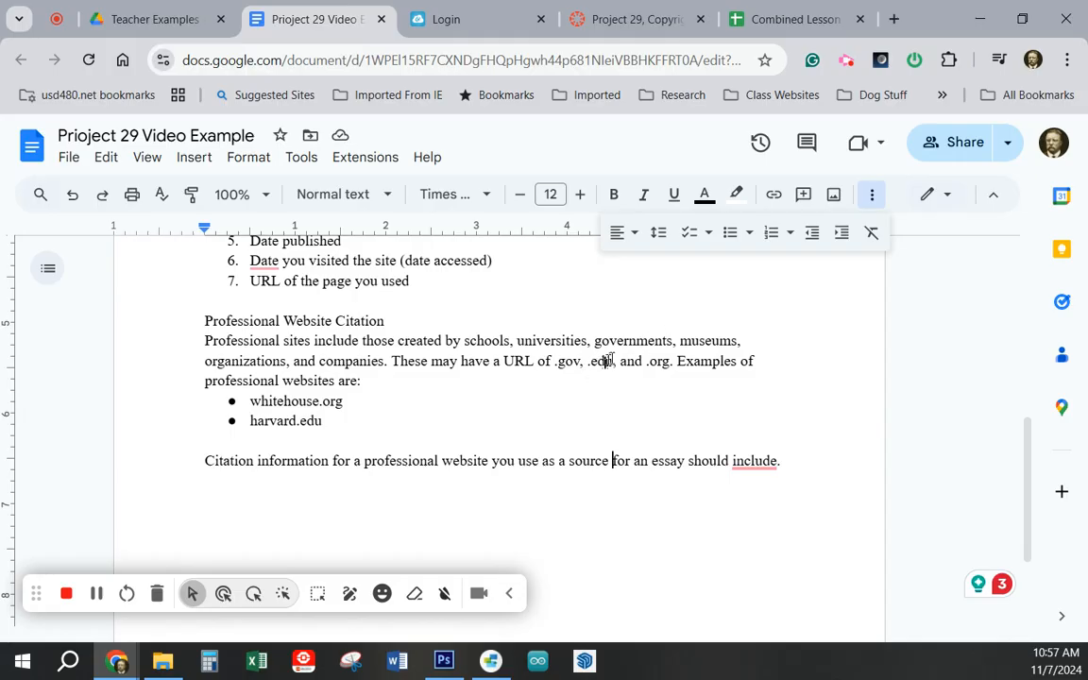
pyautogui.press('ctrl')
pyautogui.press('ctrl')
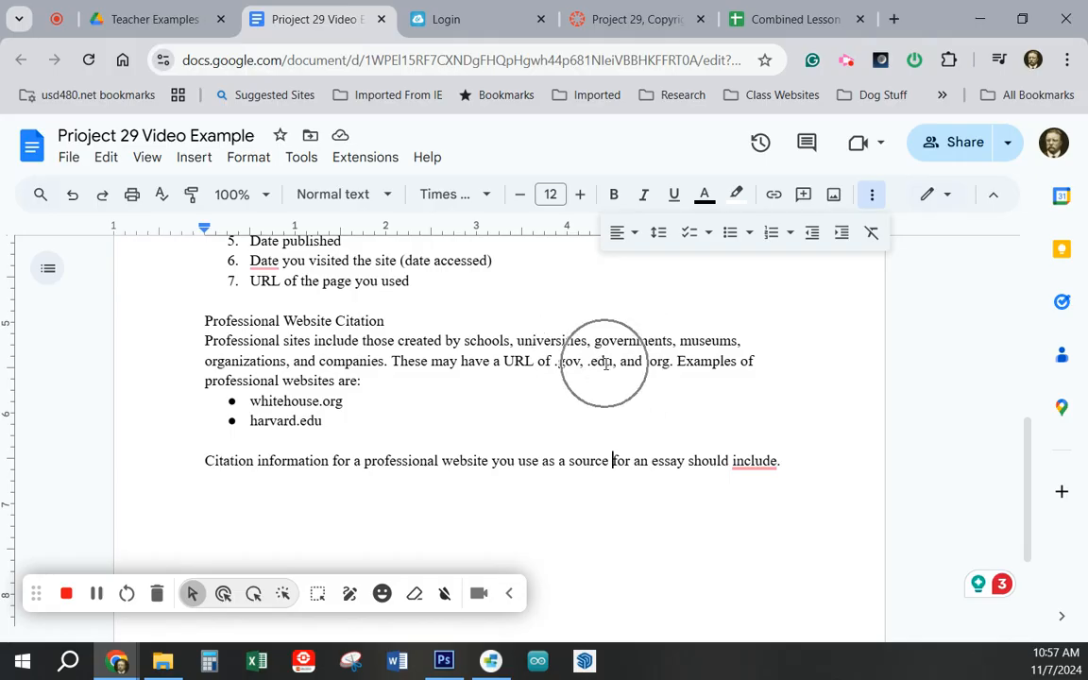
pyautogui.press('ctrl')
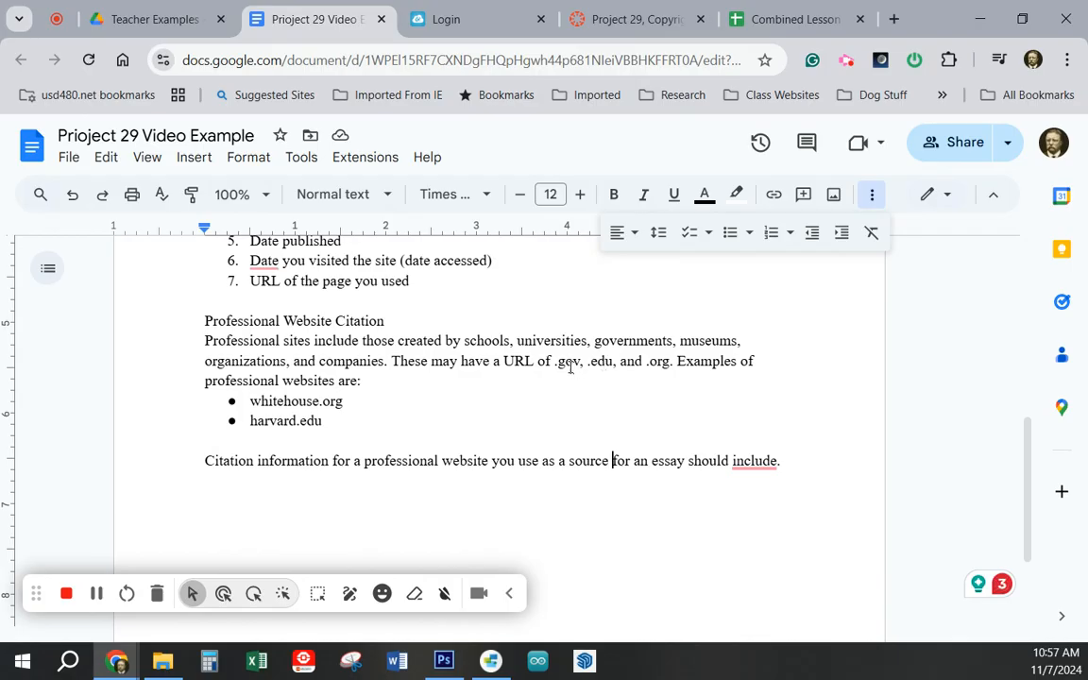
pyautogui.press('ctrl')
pyautogui.press('ctrl')
# Step: Start a numbered list below the professional website citation sentence with "Title of page or section" as the first item
pyautogui.click(794, 462)
pyautogui.press('Return')
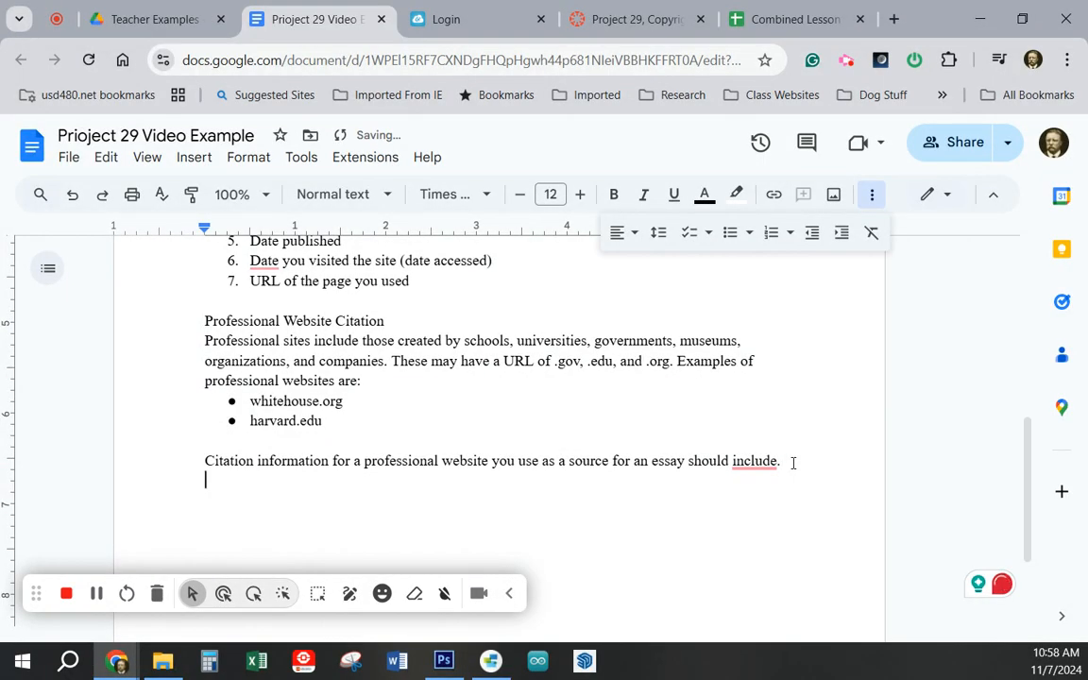
pyautogui.click(771, 234)
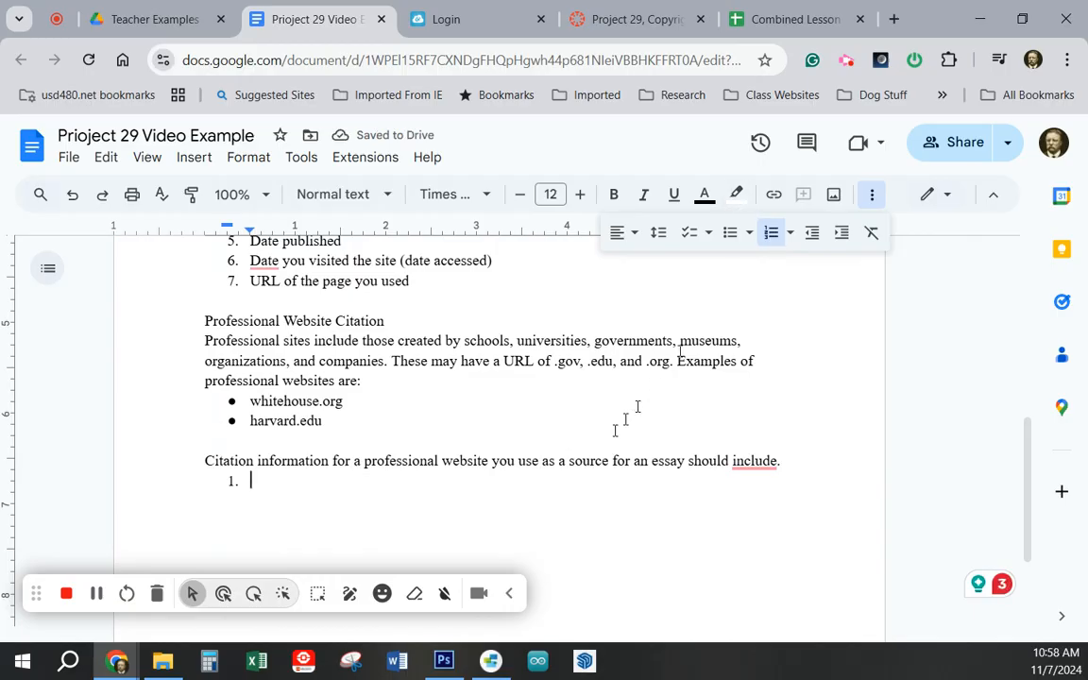
pyautogui.scroll(-2, 603, 446)
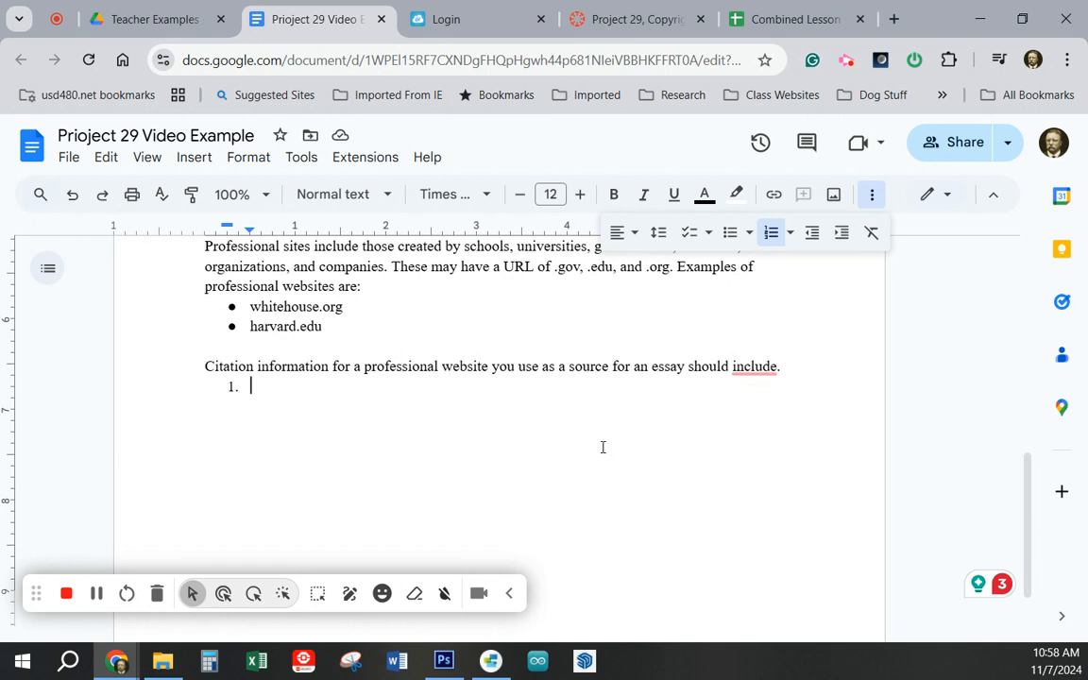
pyautogui.write('Title')
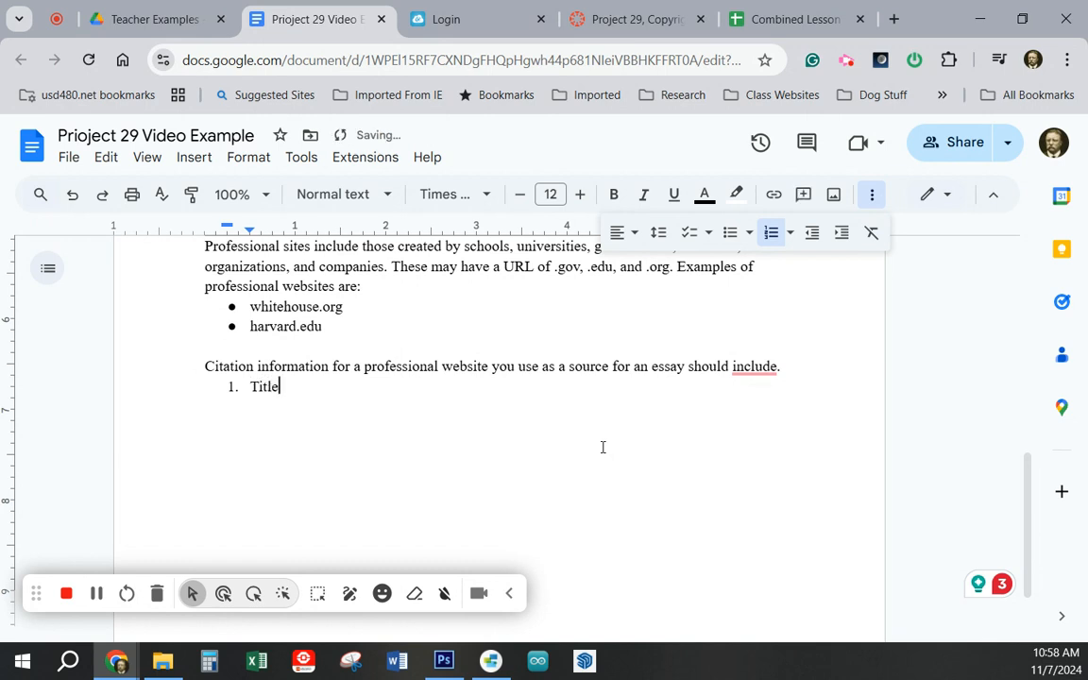
pyautogui.write(' of page or section')
pyautogui.press('Return')
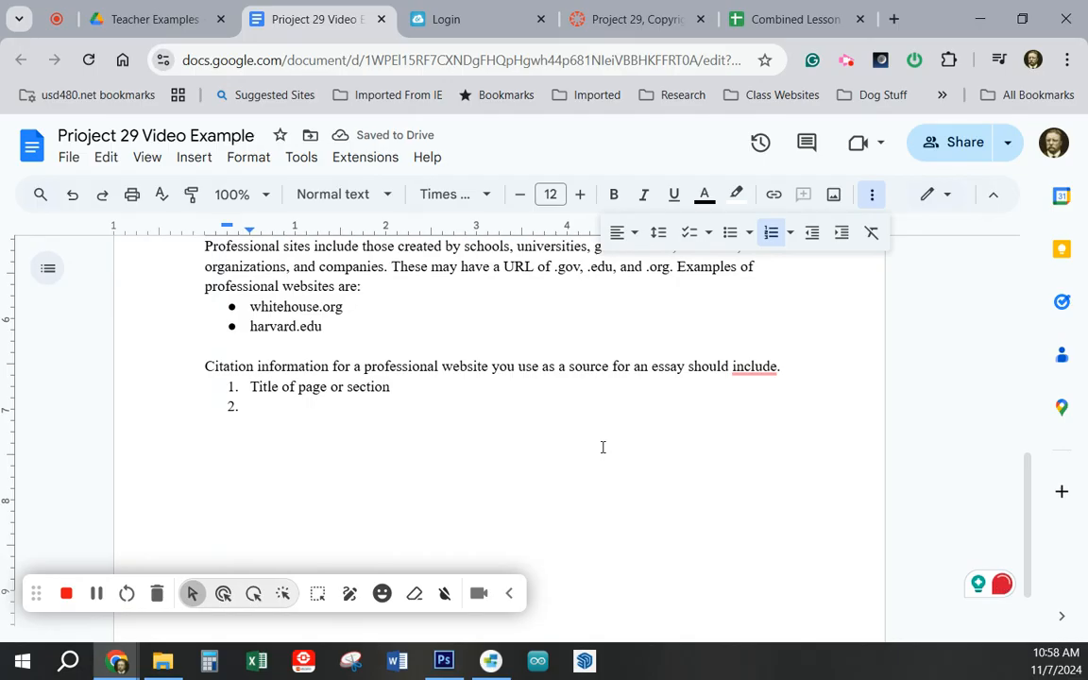
# Step: Add "Website title" and "Name of organization" as items 2 and 3 of the numbered list
pyautogui.write('Website ')
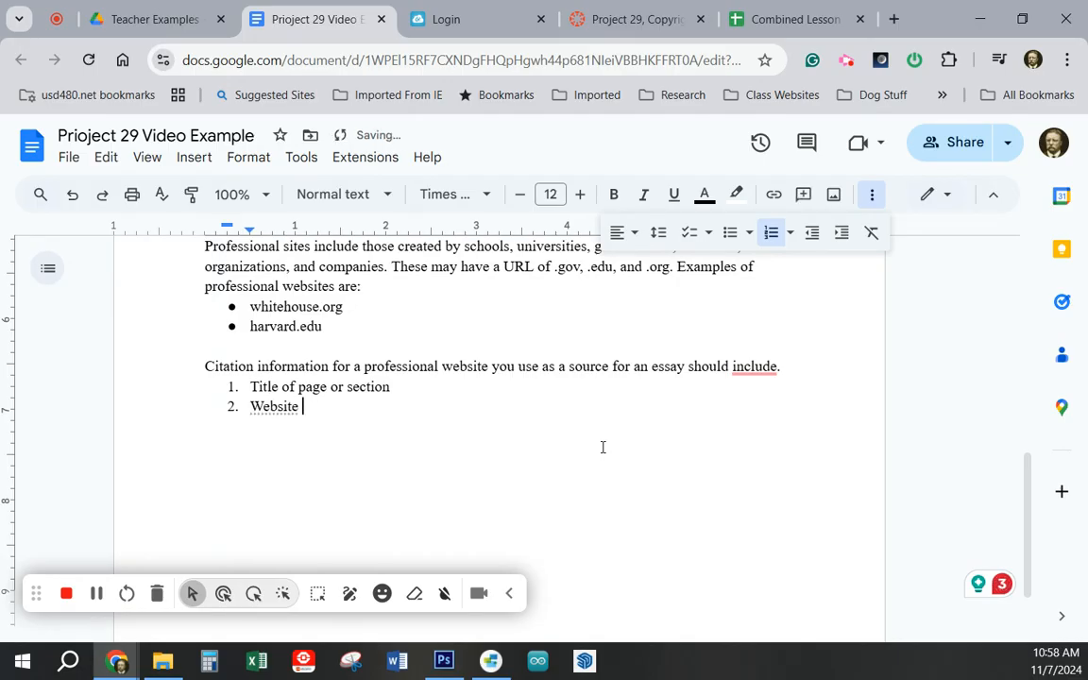
pyautogui.write('title')
pyautogui.press('Return')
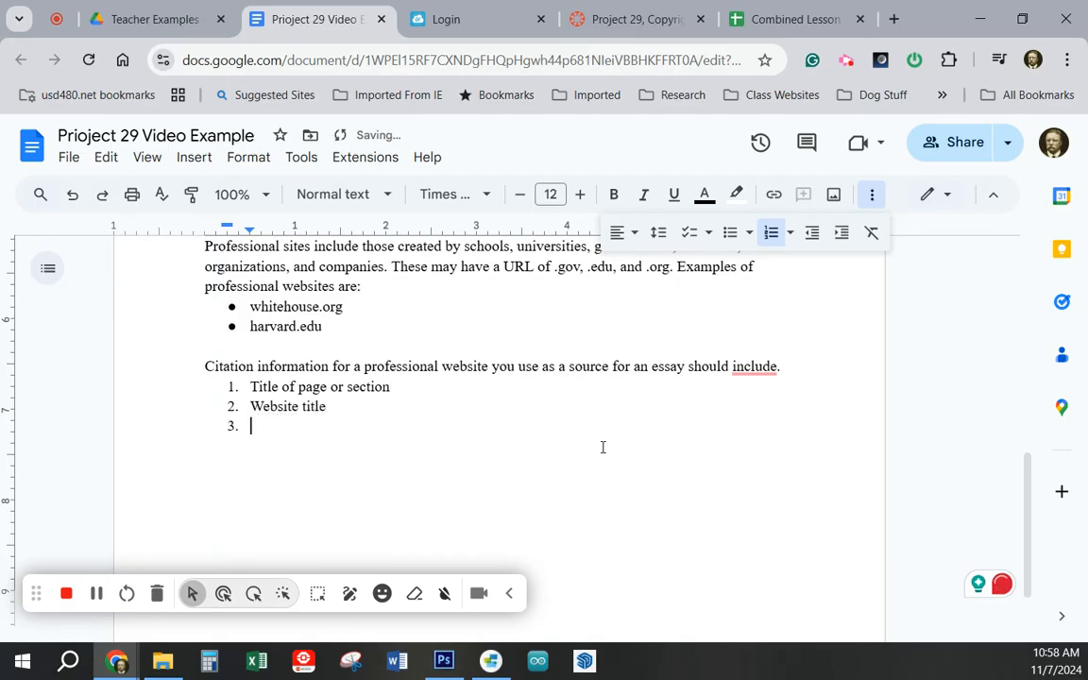
pyautogui.write('Name of or')
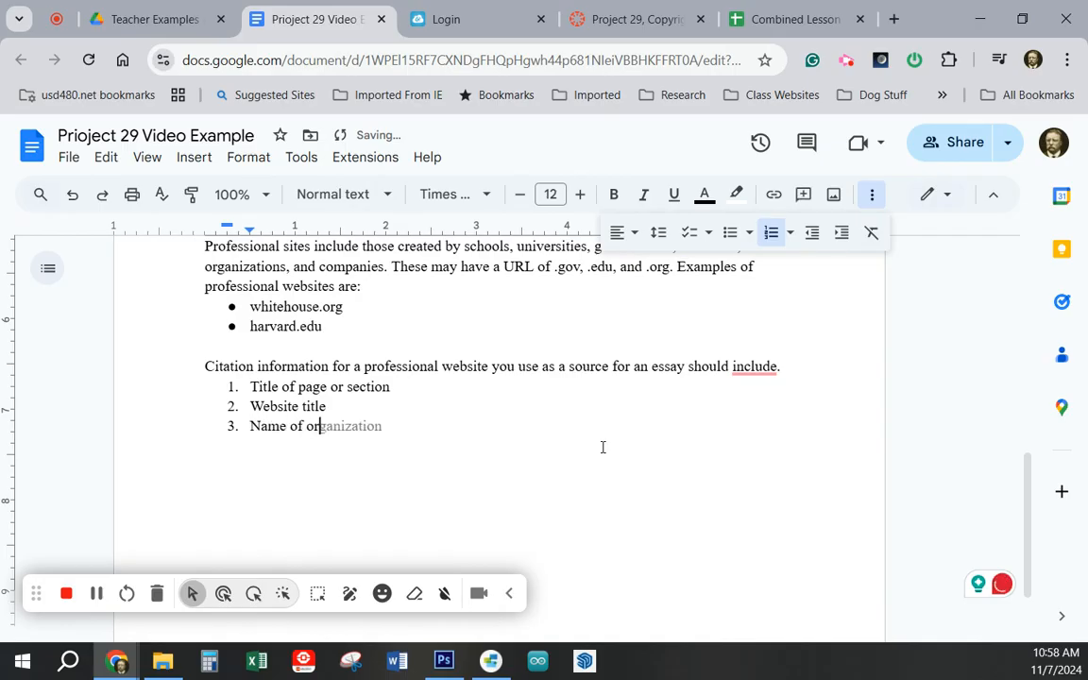
pyautogui.write('ganization')
pyautogui.press('Return')
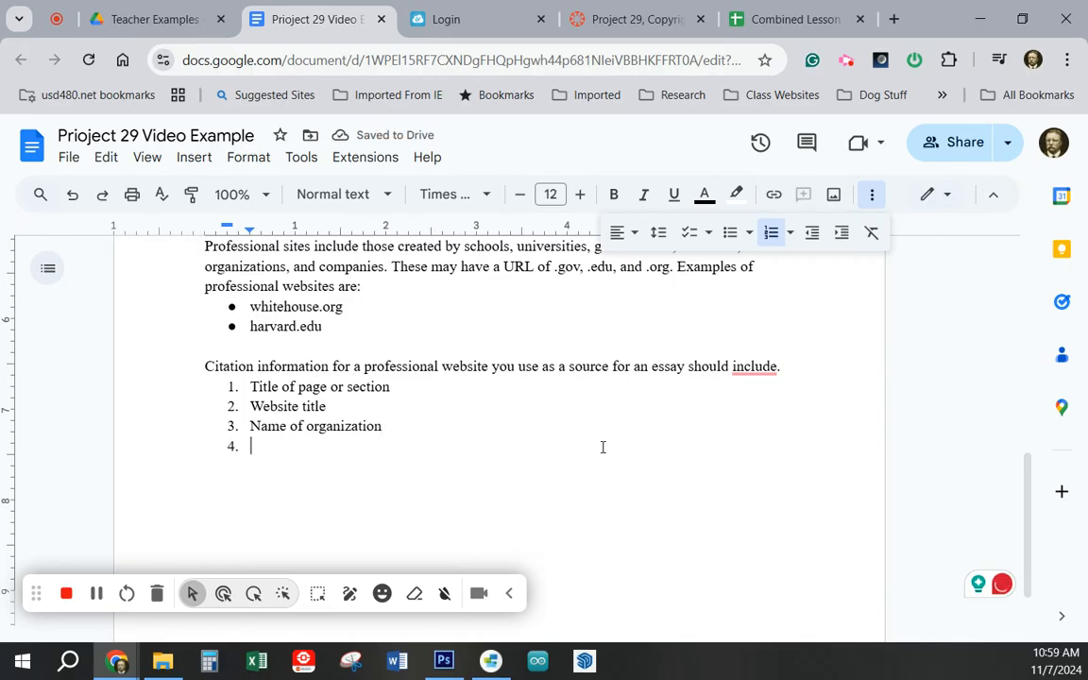
# Step: Add "Author of page or section" and "Date the site was last updated" as items 4 and 5 of the numbered list
pyautogui.write('Author of page or section')
pyautogui.press('Return')
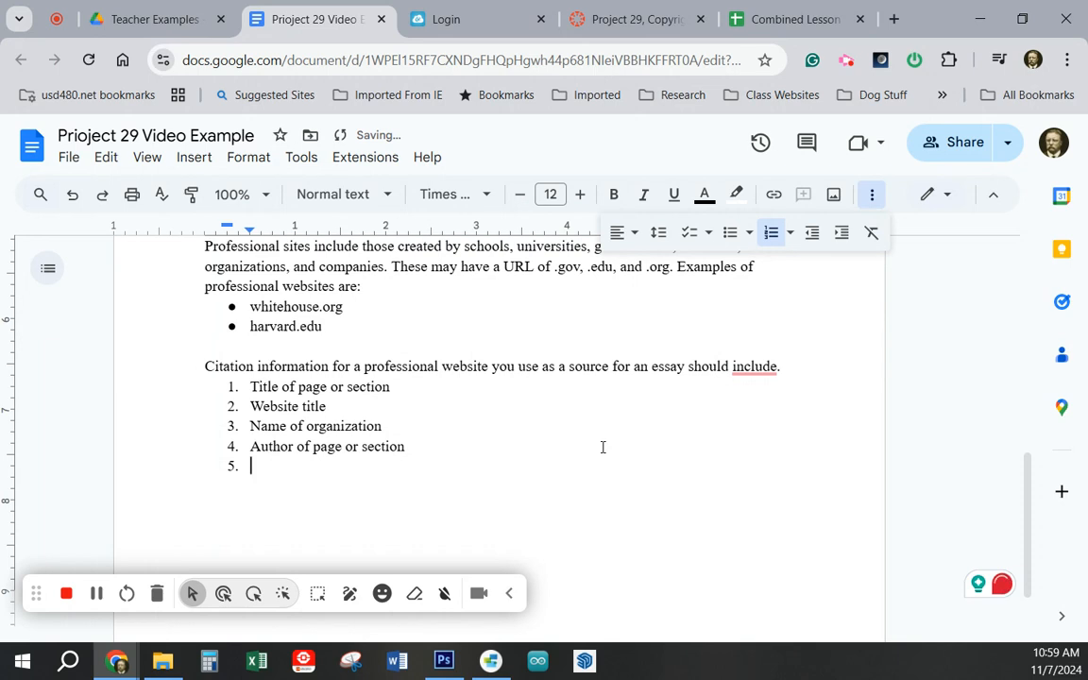
pyautogui.write('Date the si')
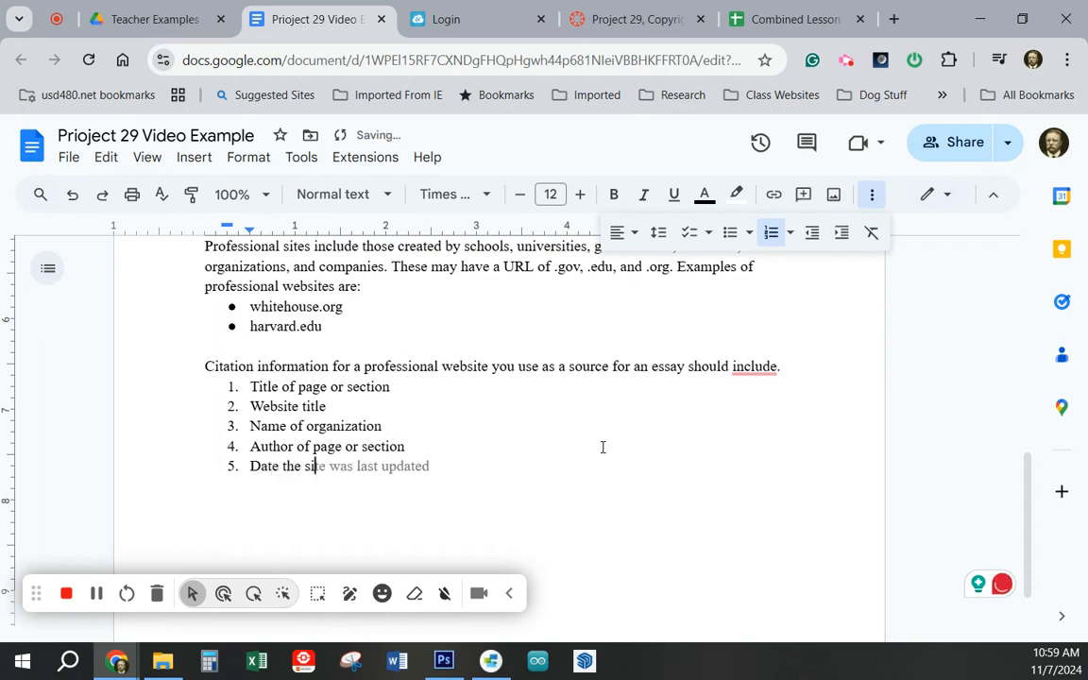
pyautogui.write('te was last updated')
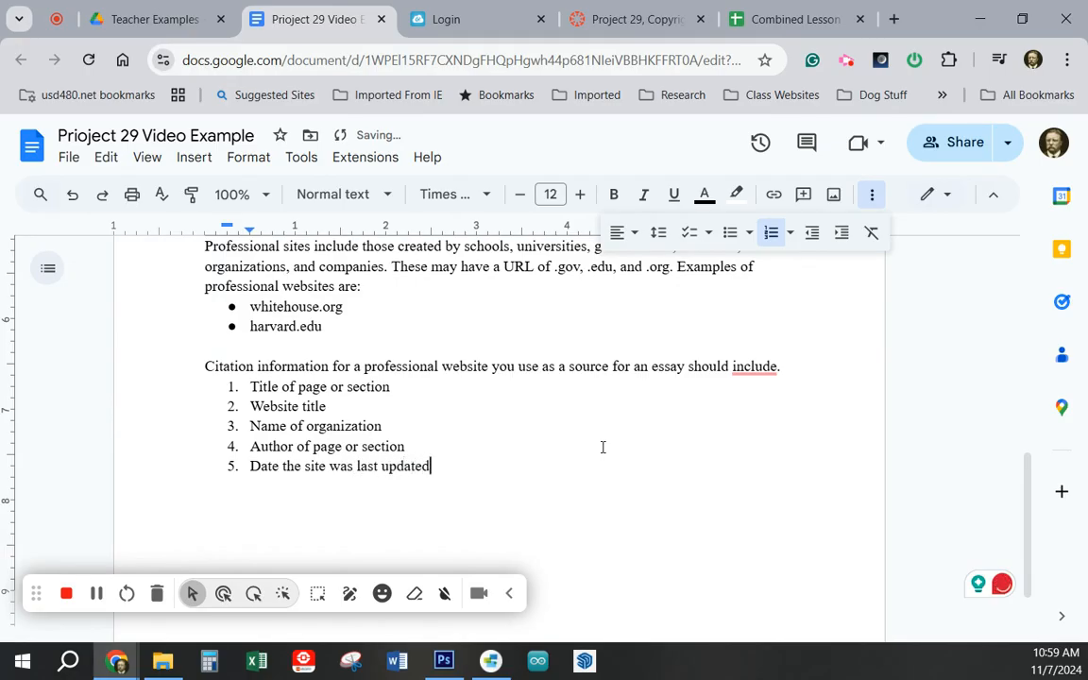
pyautogui.press('Return')
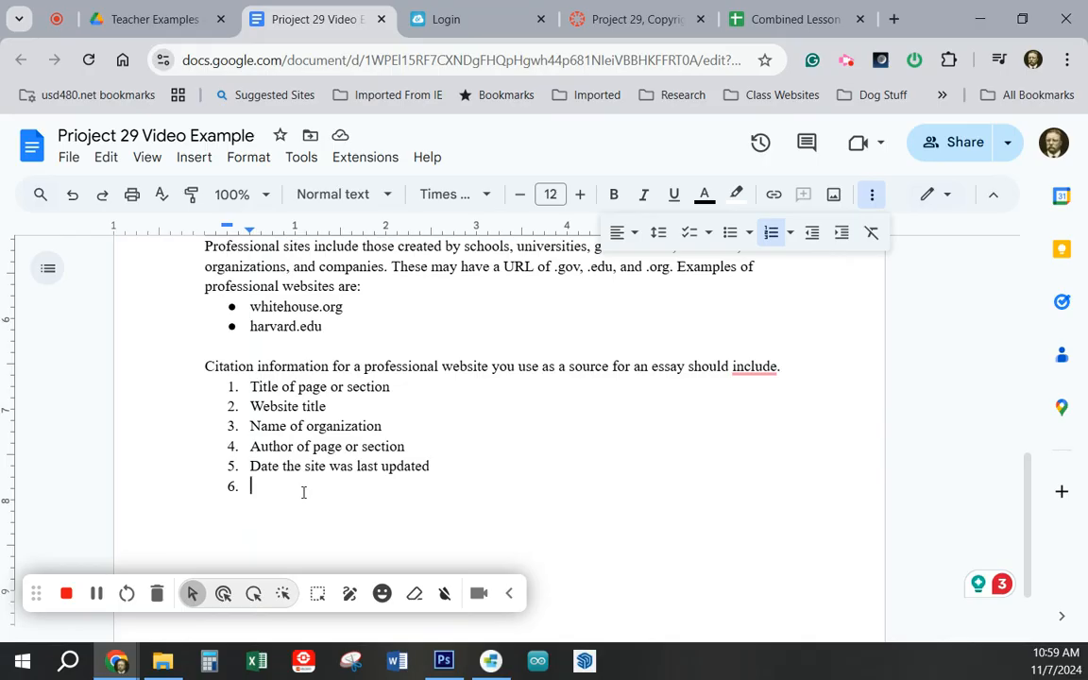
# Step: Add "Date you visited the site" and "URL of the page you used" as items 6 and 7 of the professional website numbered list
pyautogui.write('Date you visited the site')
pyautogui.press('Return')
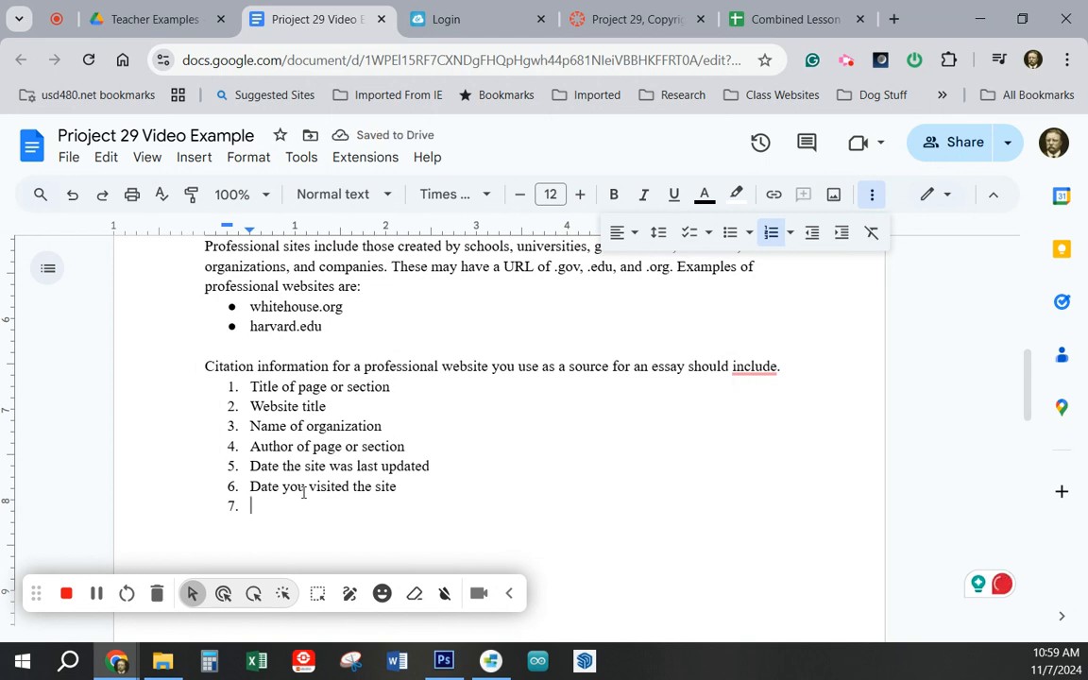
pyautogui.write('U')
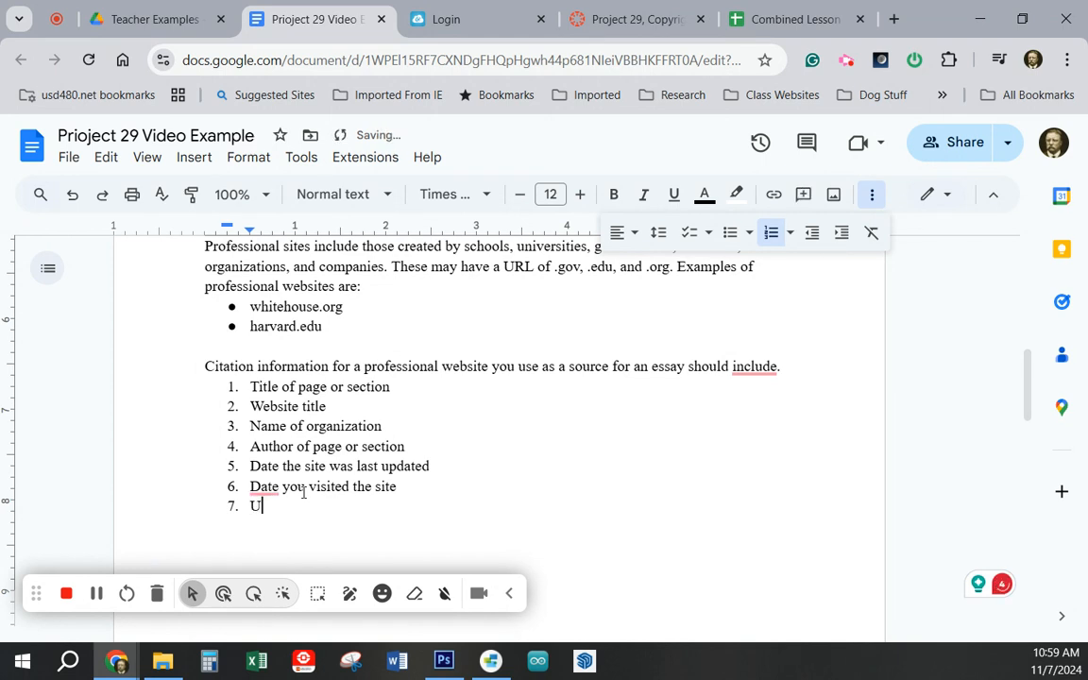
pyautogui.write('RL of th e')
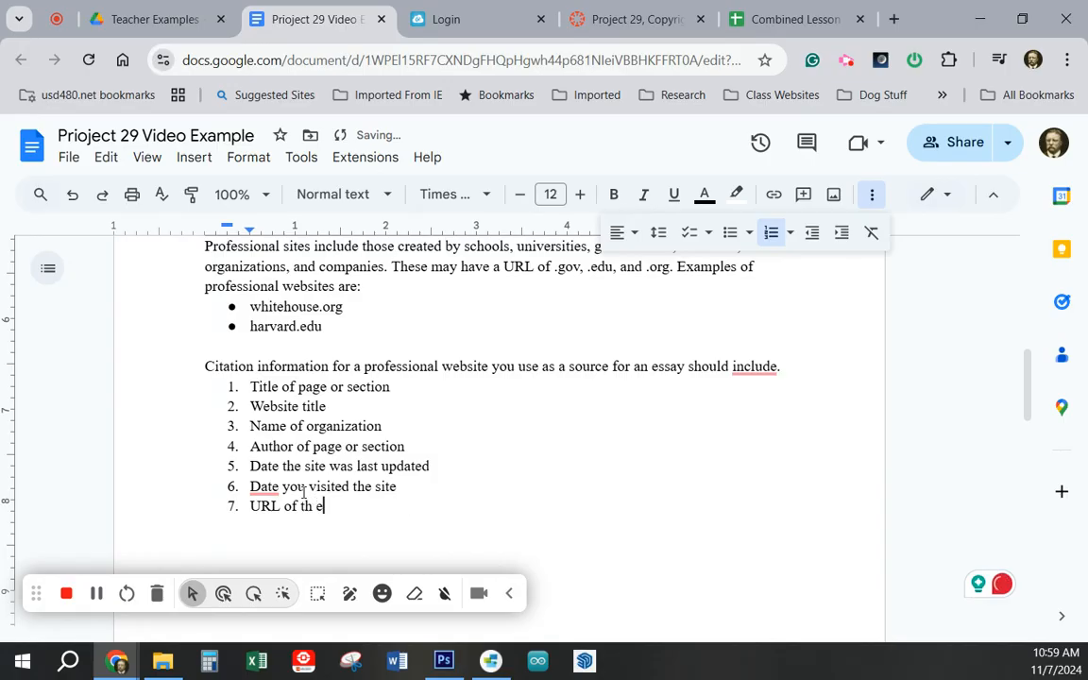
pyautogui.write('page you used')
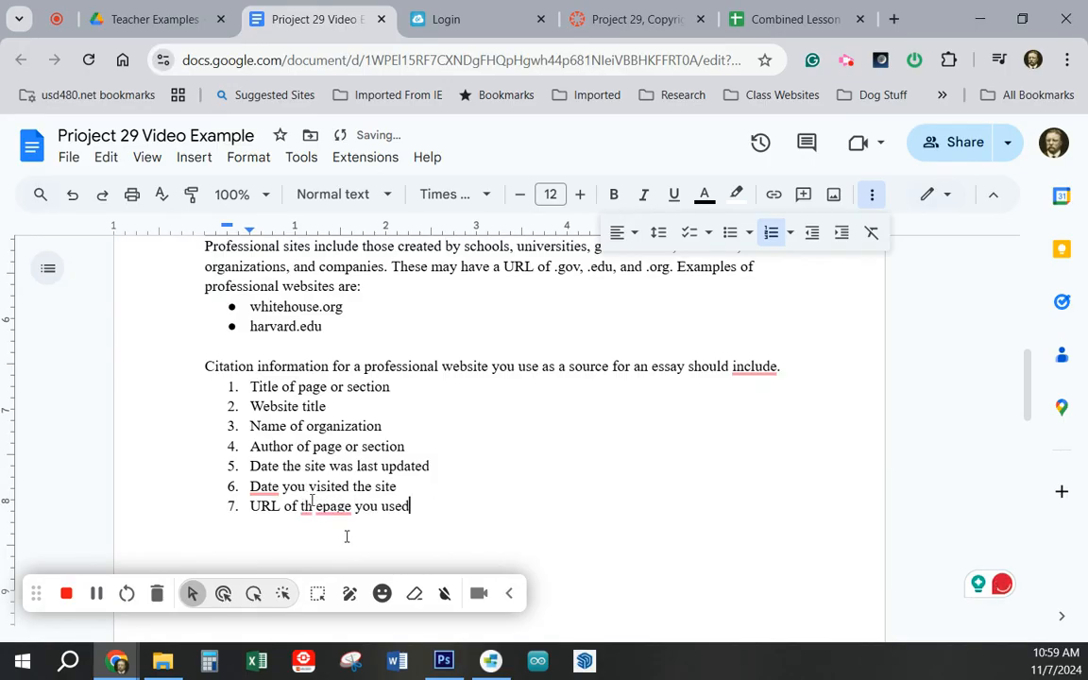
pyautogui.click(315, 506)
pyautogui.press('BackSpace')
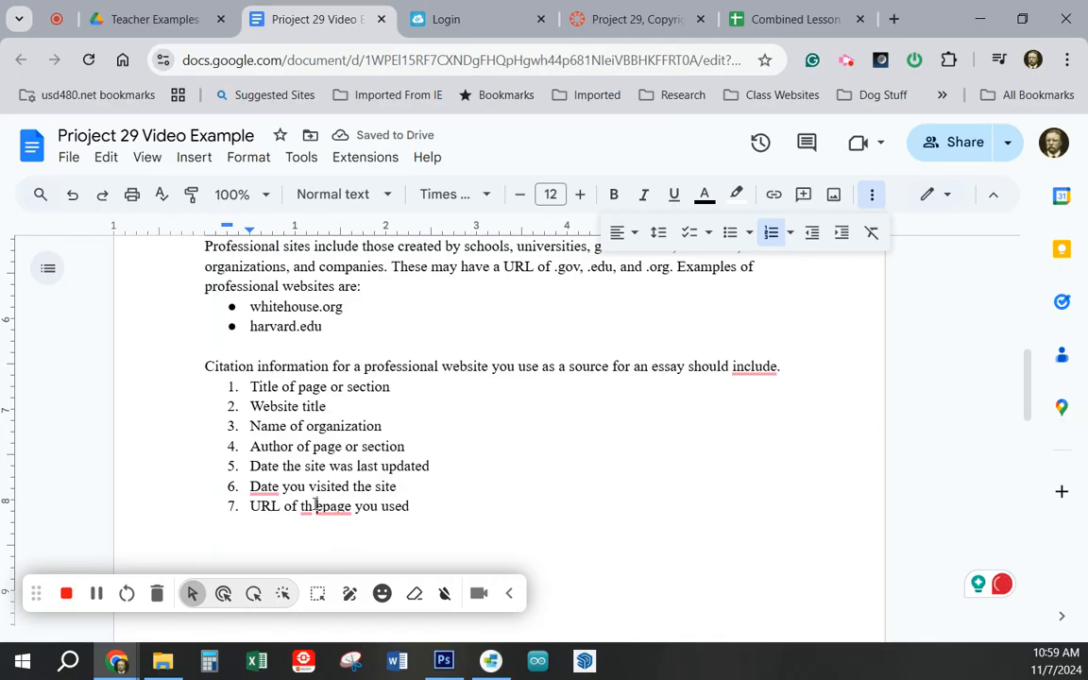
pyautogui.press('Right')
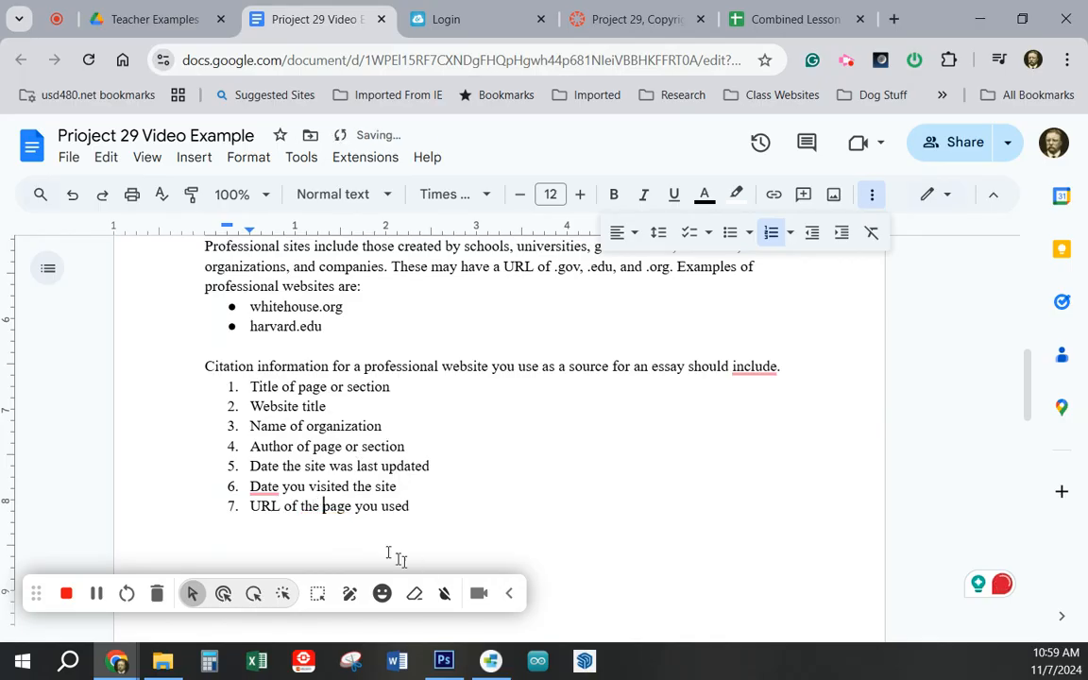
# Step: Make the professional website citation list continue the numbering of the previous numbered list, starting at 8
pyautogui.scroll(2, 400, 472)
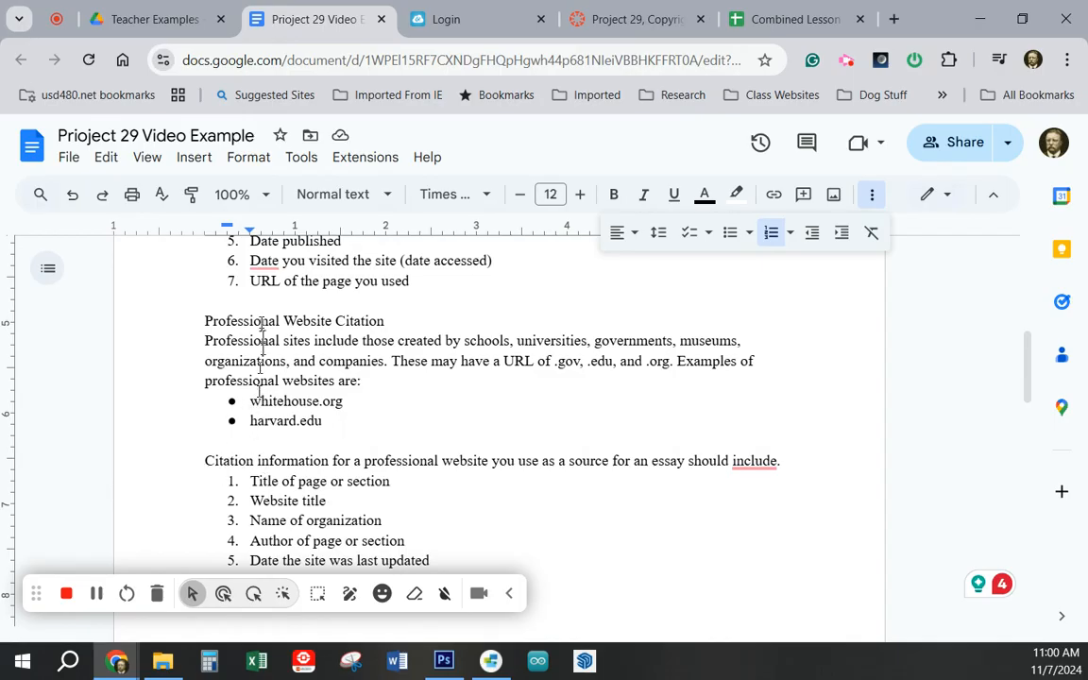
pyautogui.click(232, 281)
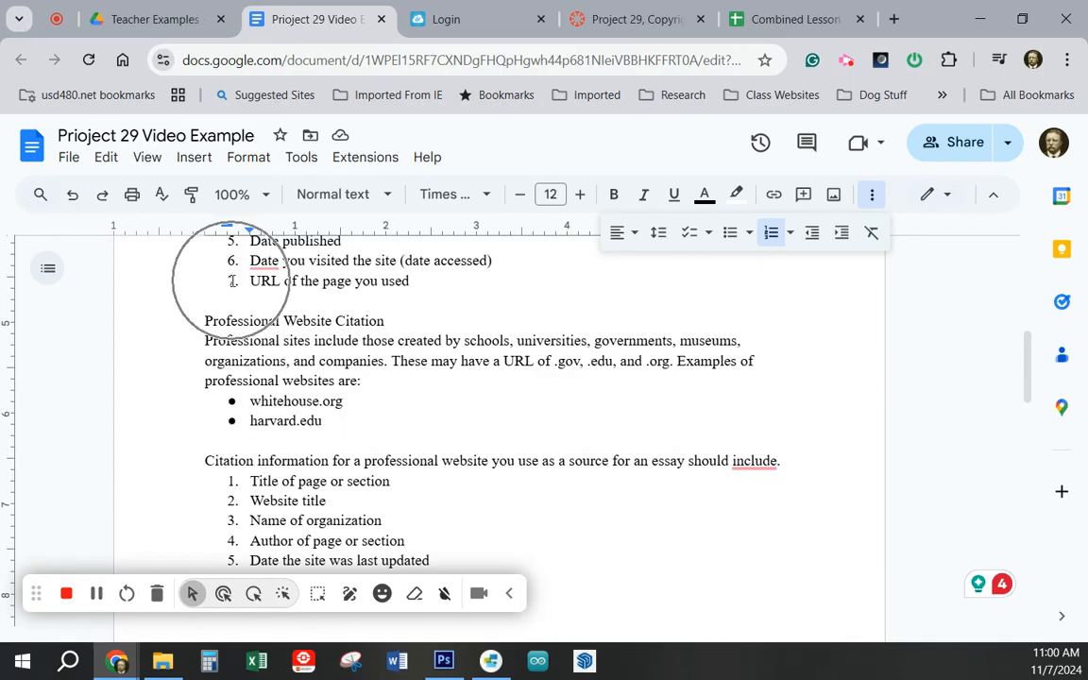
pyautogui.click(231, 481)
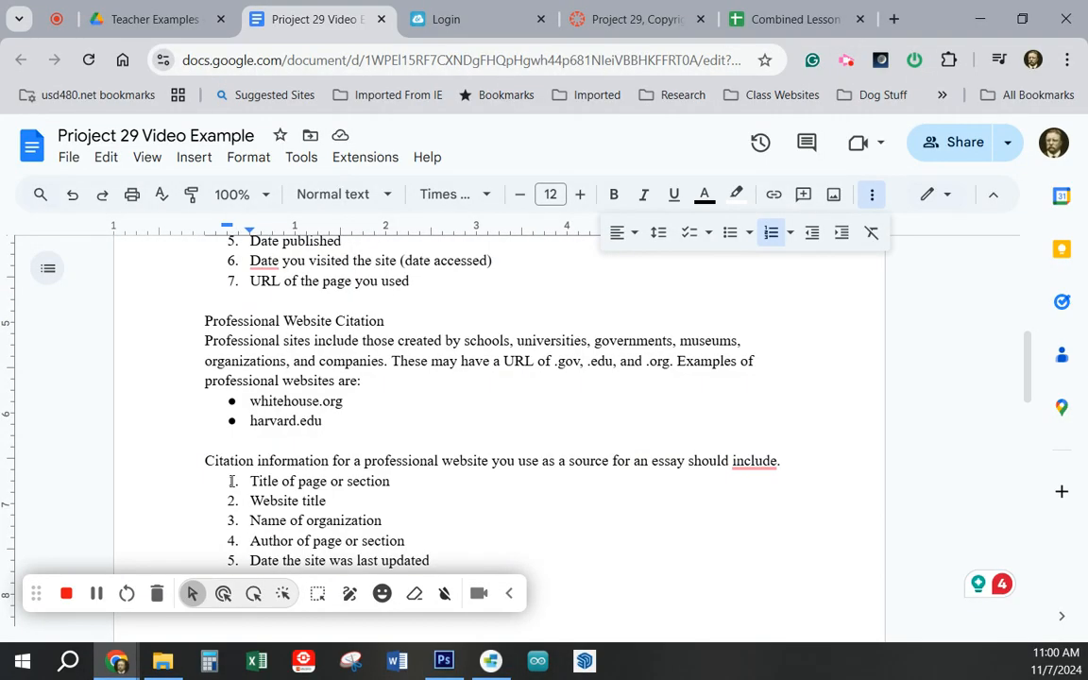
pyautogui.click(229, 482)
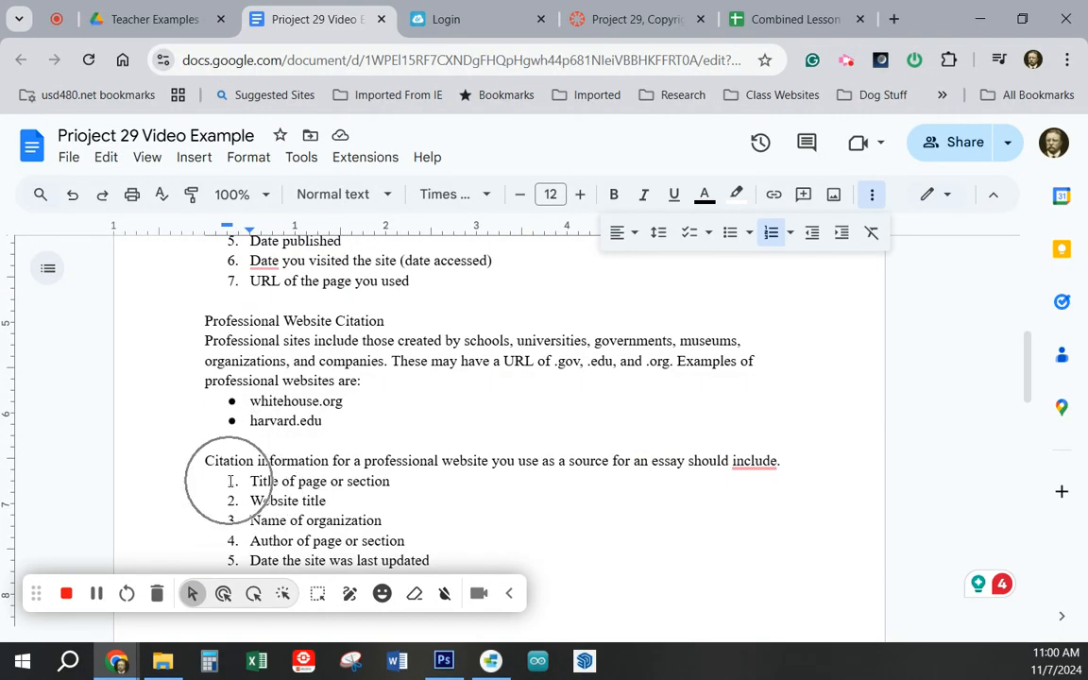
pyautogui.click(229, 482)
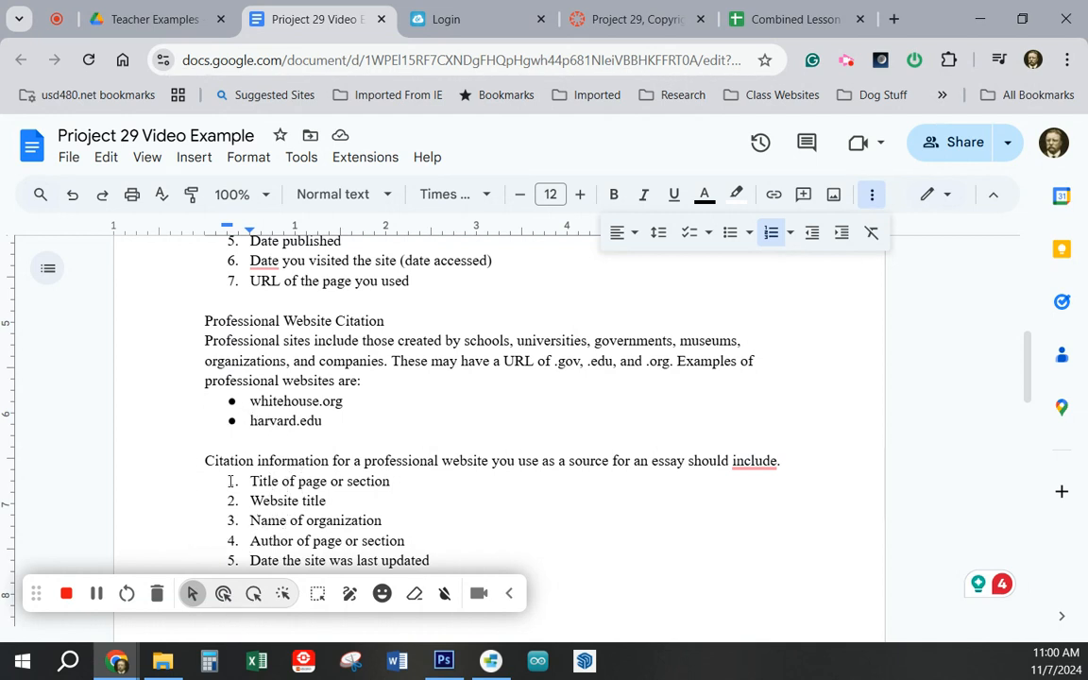
pyautogui.rightClick(230, 481)
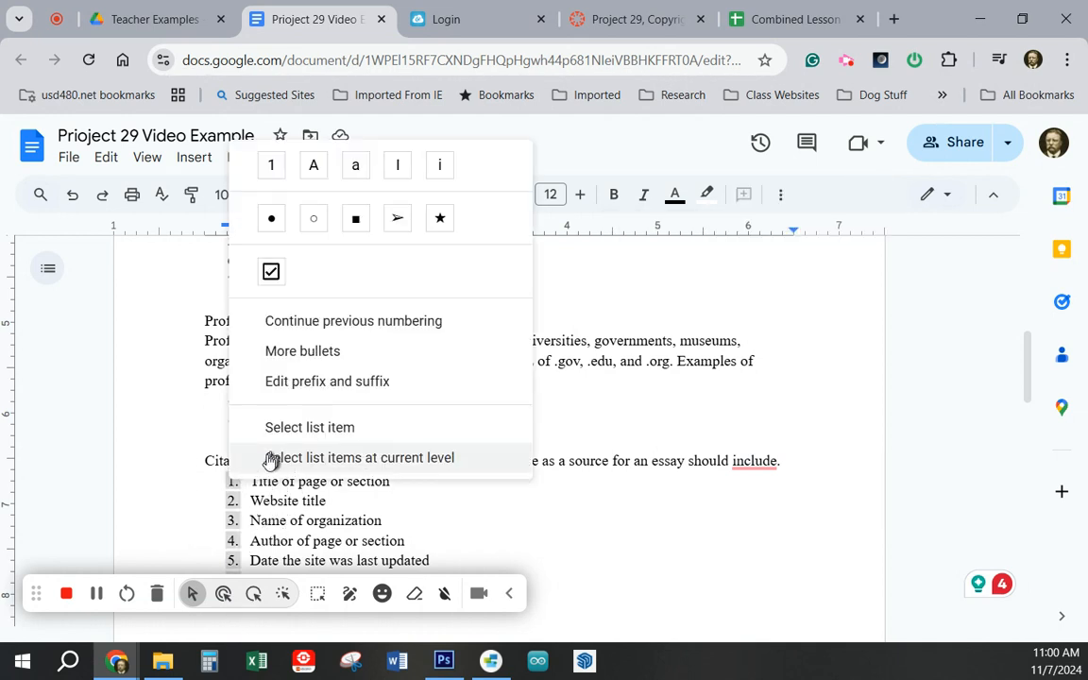
pyautogui.click(344, 332)
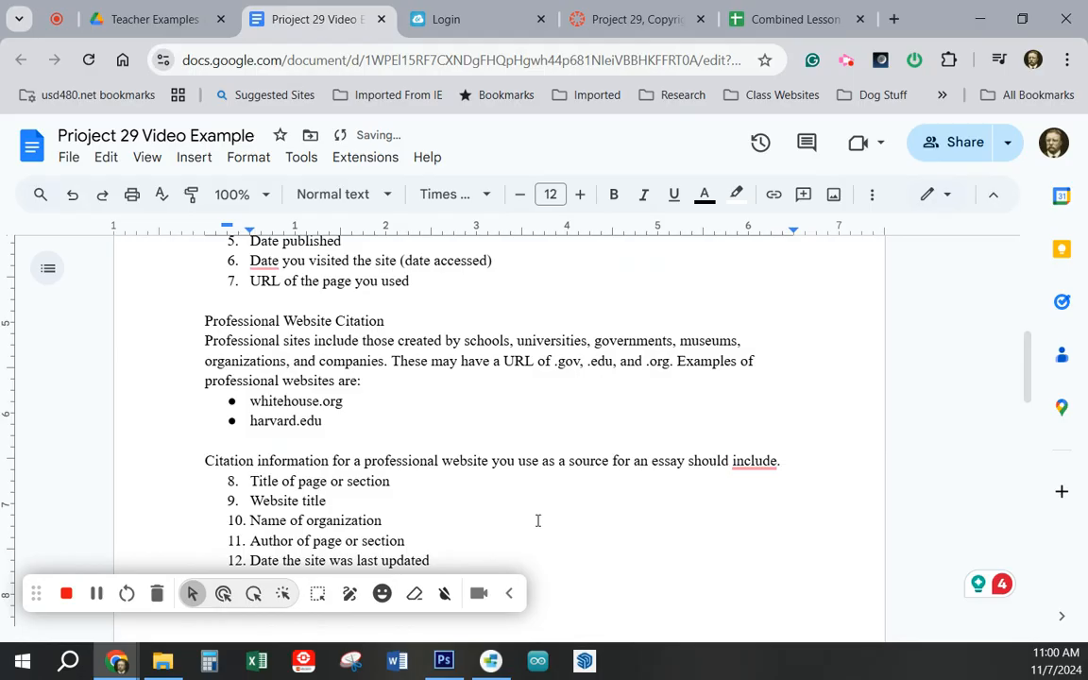
pyautogui.scroll(2, 537, 520)
pyautogui.scroll(-3, 359, 425)
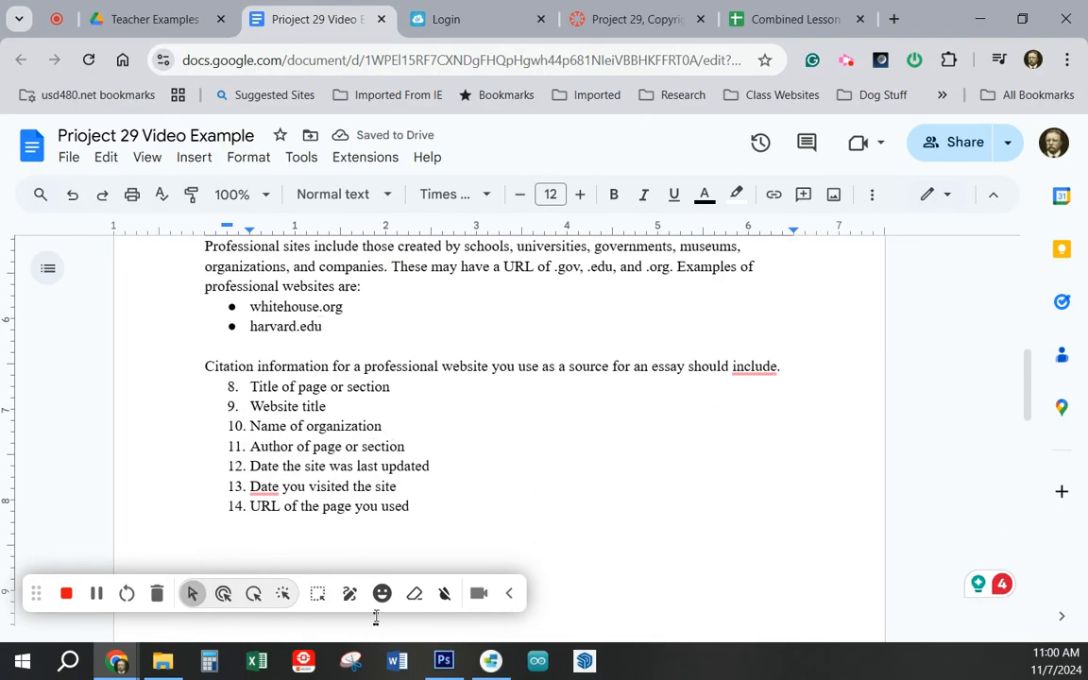